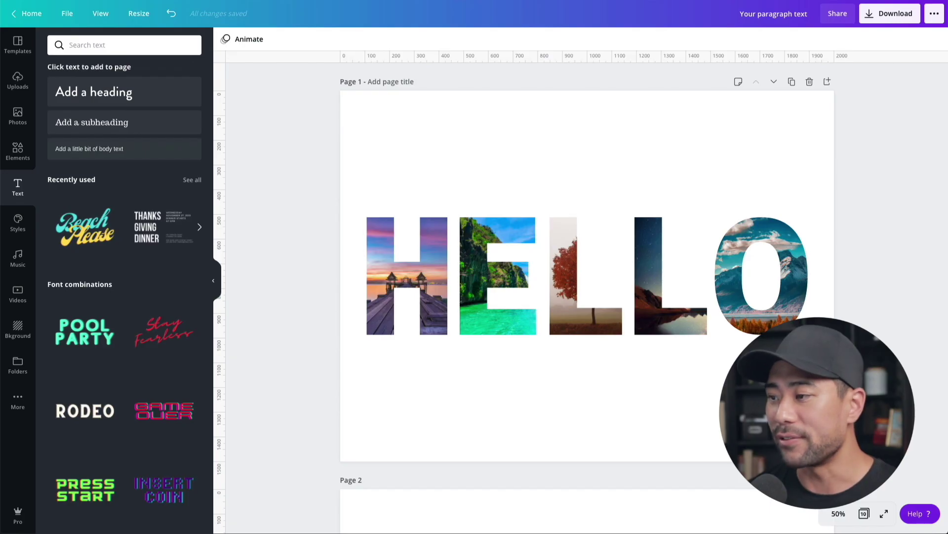
Look through the finished text effect examples on all pages, including the photo-filled HELLO letters on page 1.
scroll(711, 385, "down", 7)
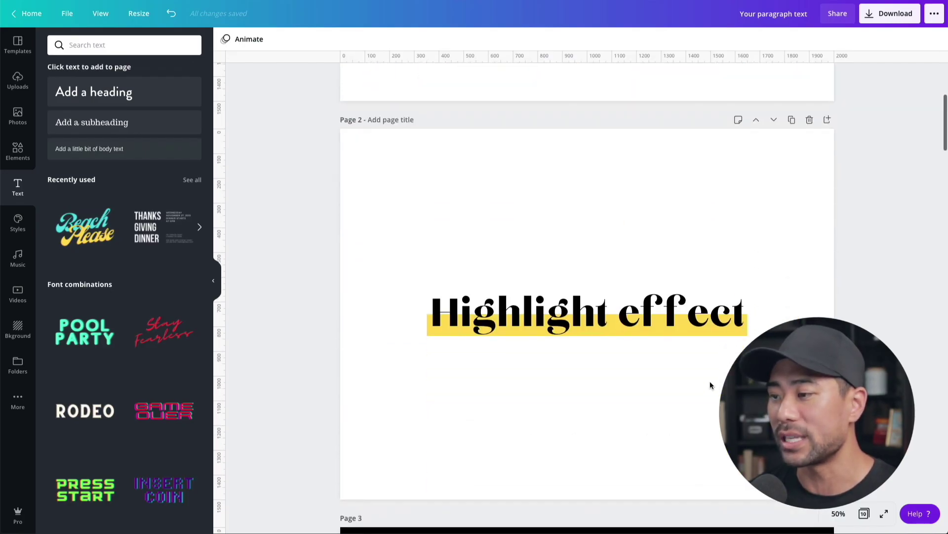
scroll(711, 291, "down", 7)
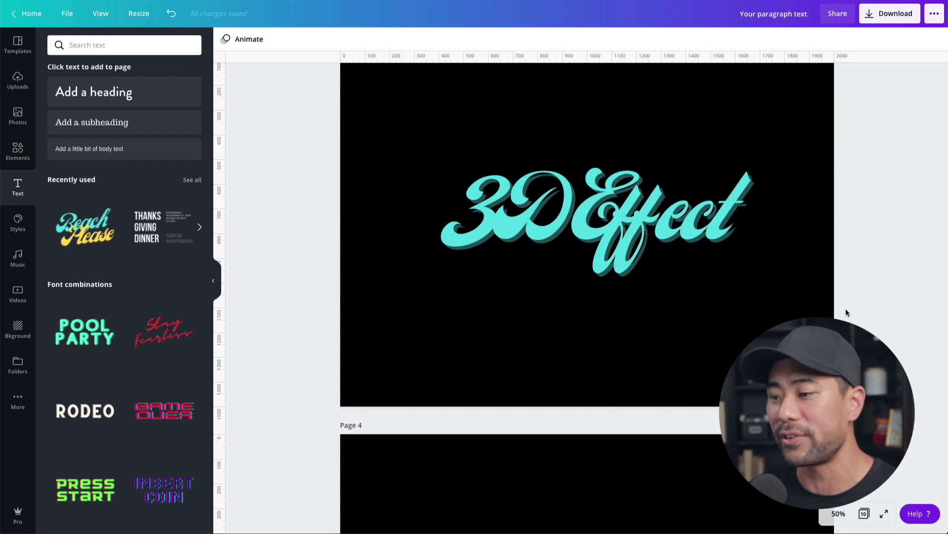
scroll(847, 314, "down", 7)
scroll(840, 306, "down", 1)
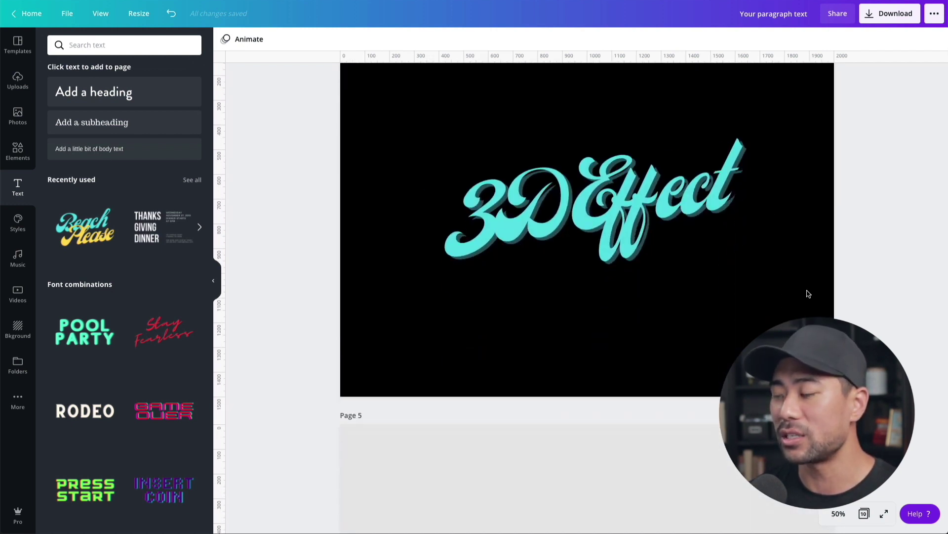
scroll(879, 316, "down", 7)
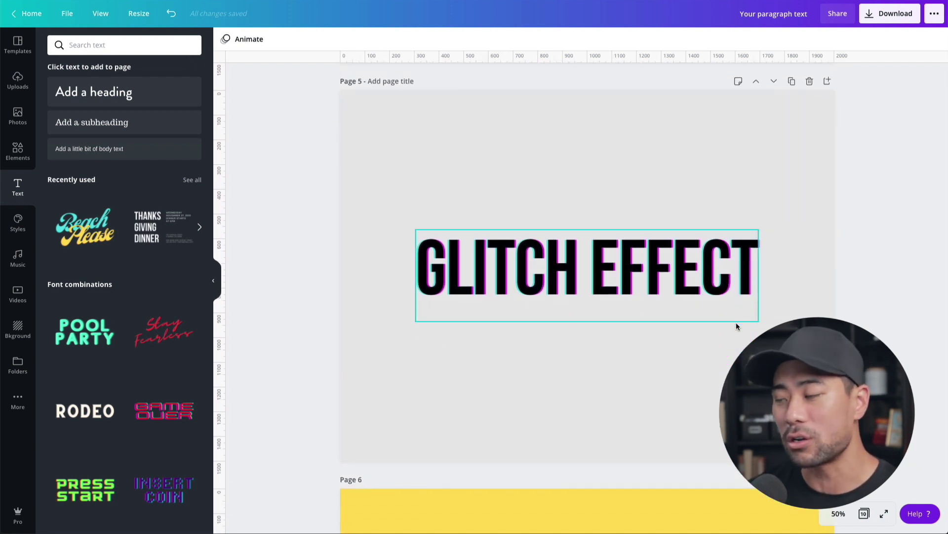
scroll(737, 322, "down", 9)
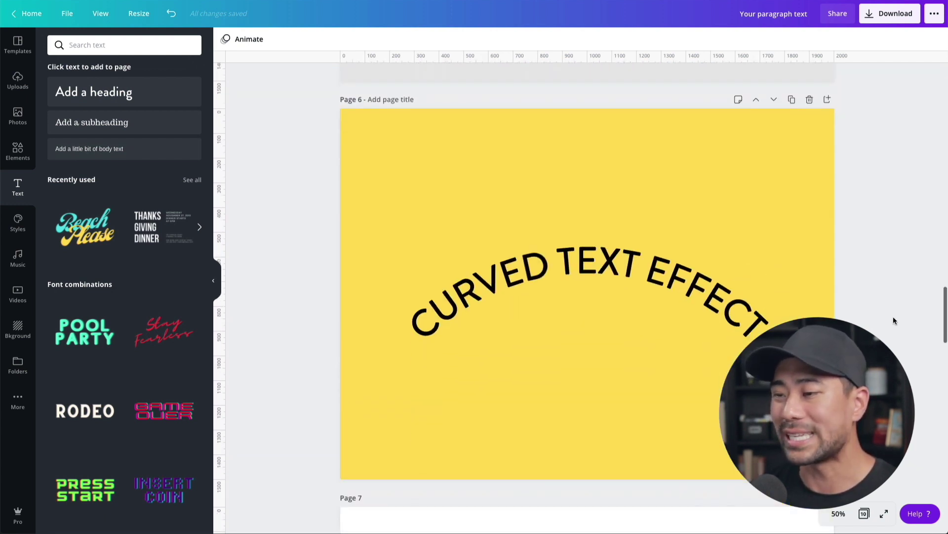
scroll(866, 311, "down", 9)
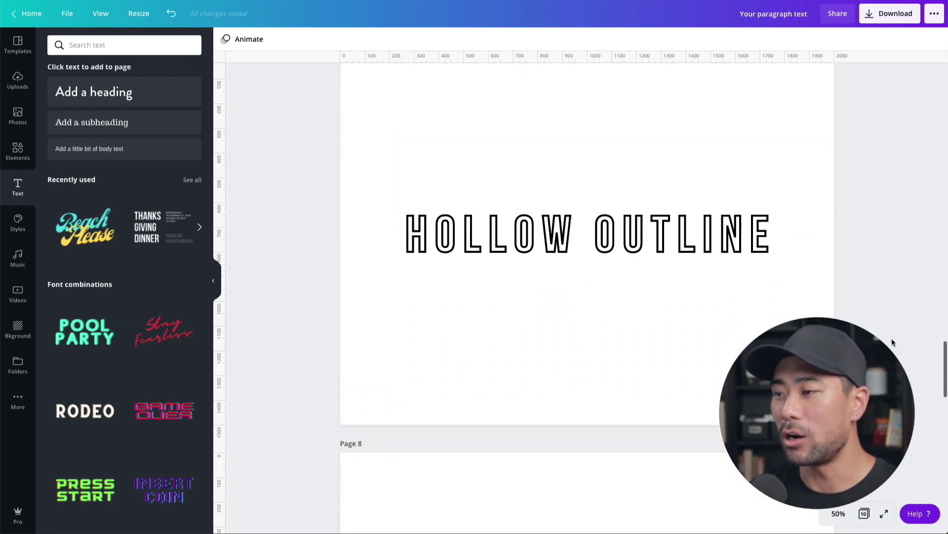
scroll(879, 296, "down", 15)
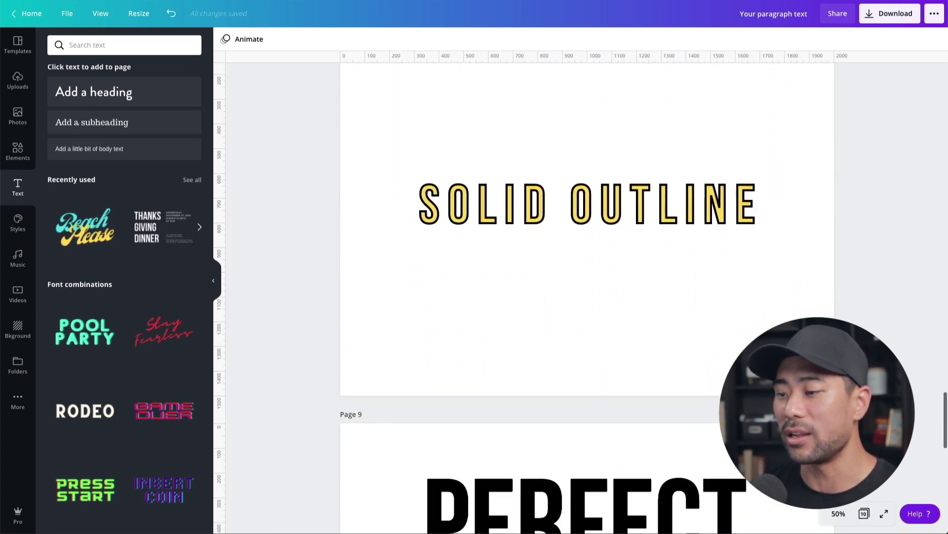
scroll(635, 434, "down", 1)
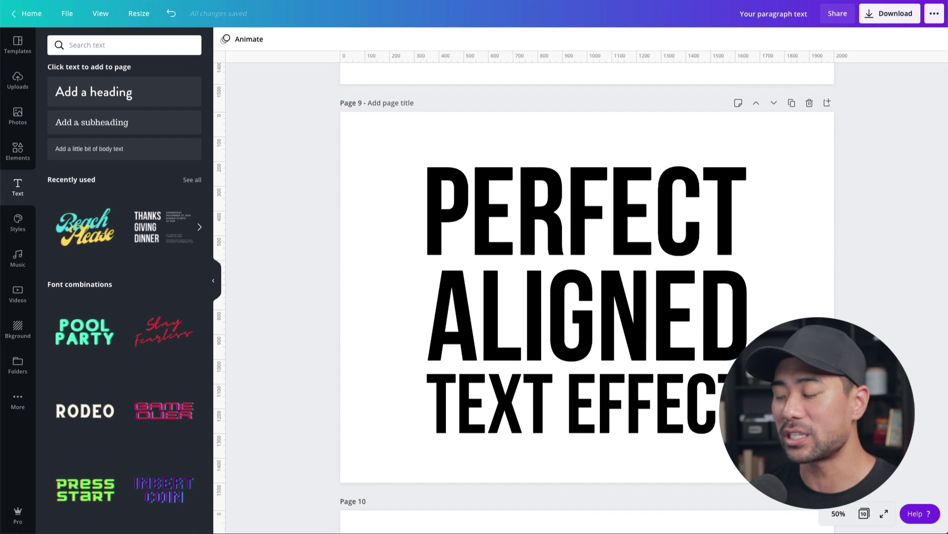
scroll(586, 297, "down", 8)
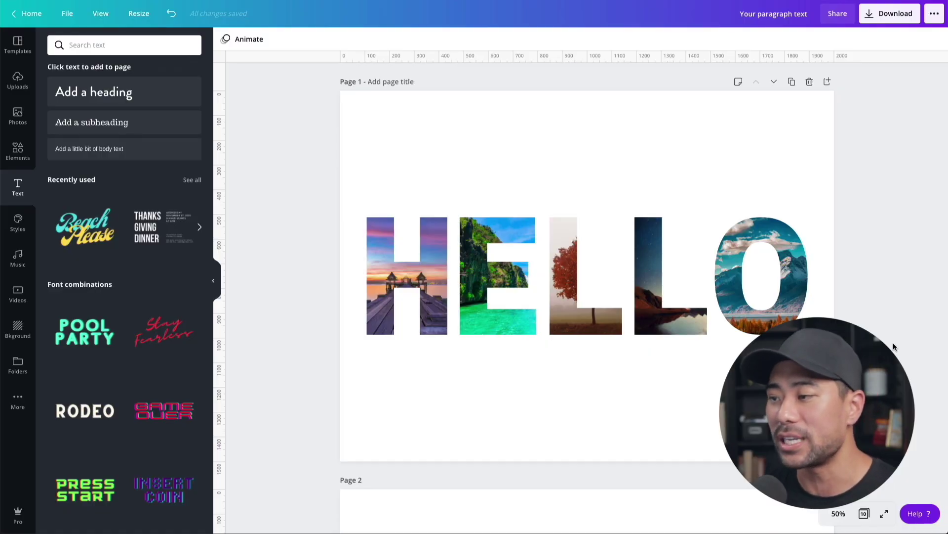
left_click(428, 278)
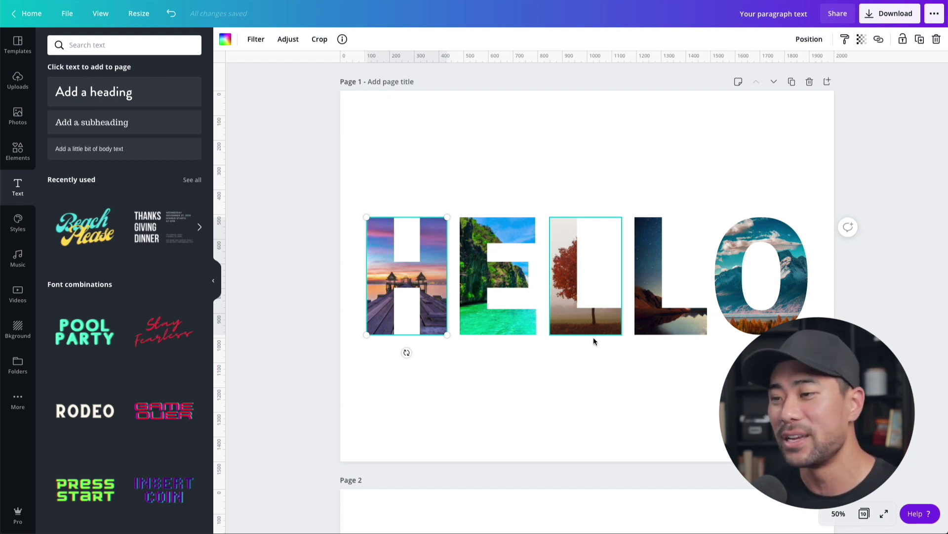
left_click(585, 402)
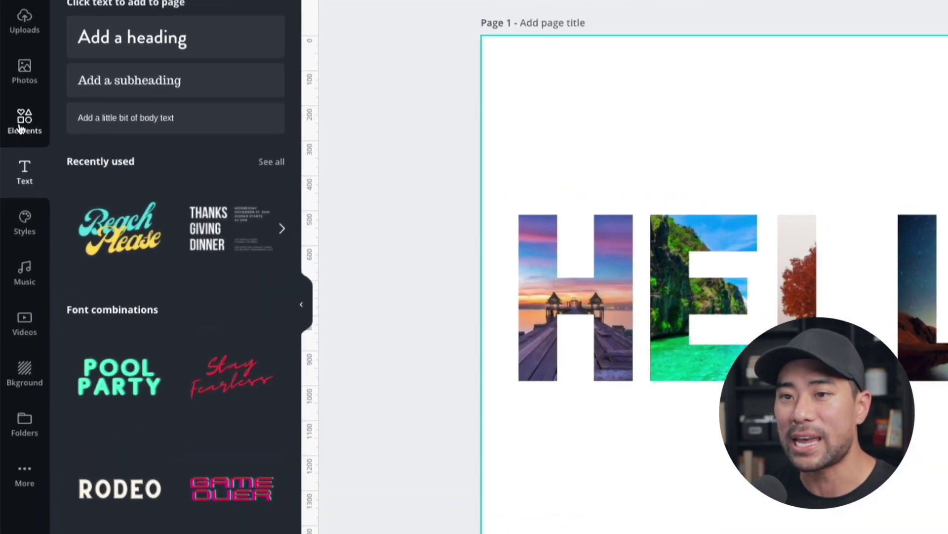
Browse the full Frames collection down to the letter frames and add a blank page after page 1.
left_click(24, 154)
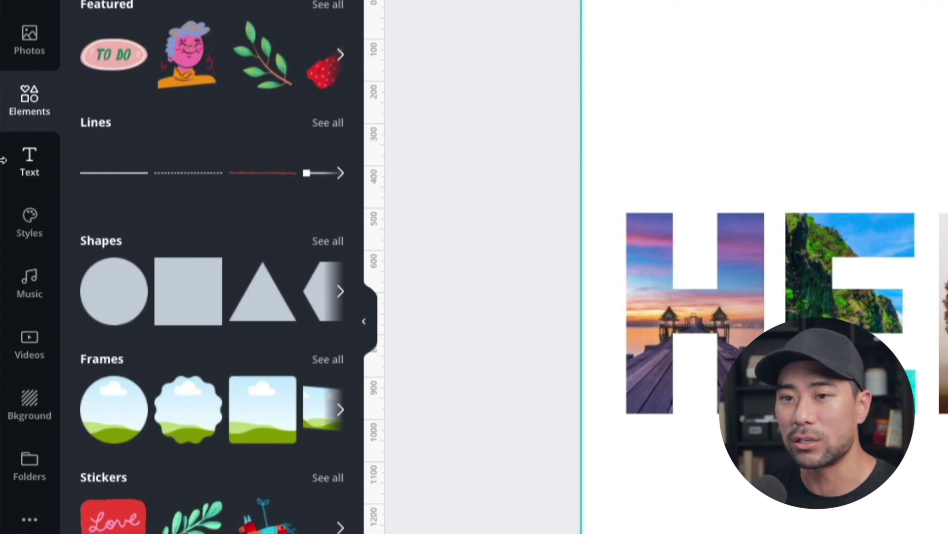
left_click(327, 359)
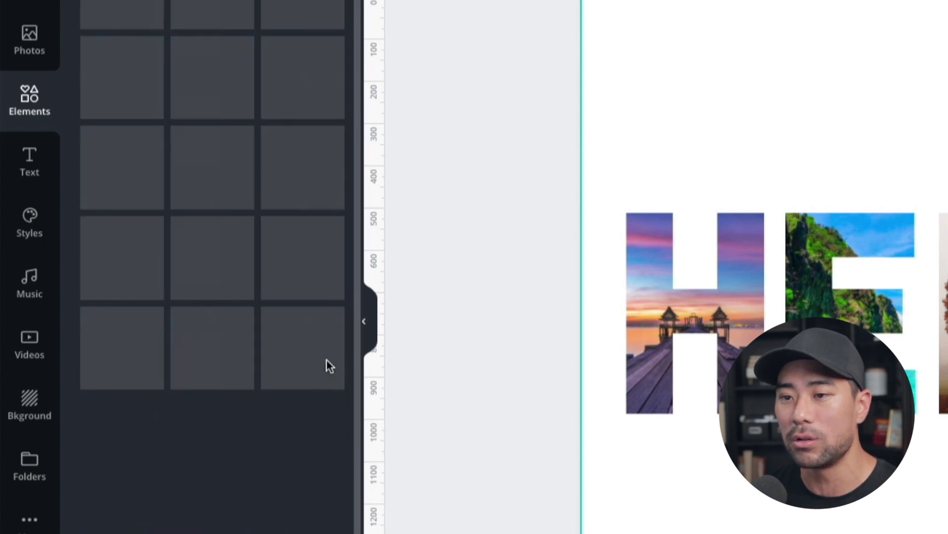
scroll(256, 444, "down", 10)
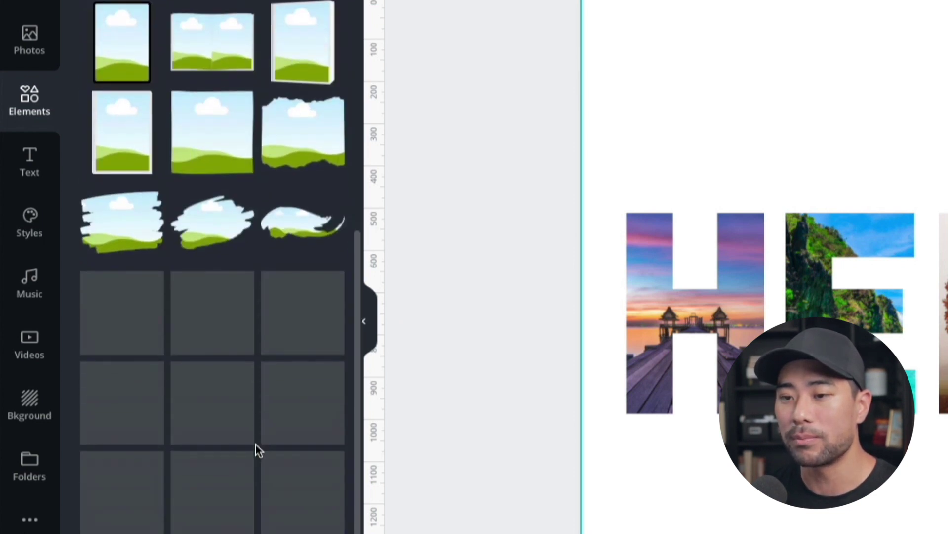
scroll(255, 443, "down", 10)
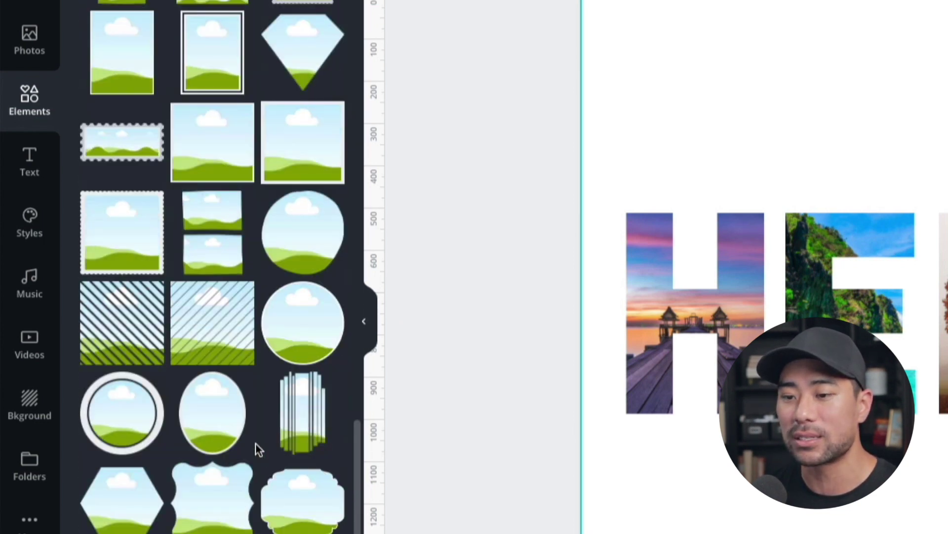
scroll(256, 442, "down", 5)
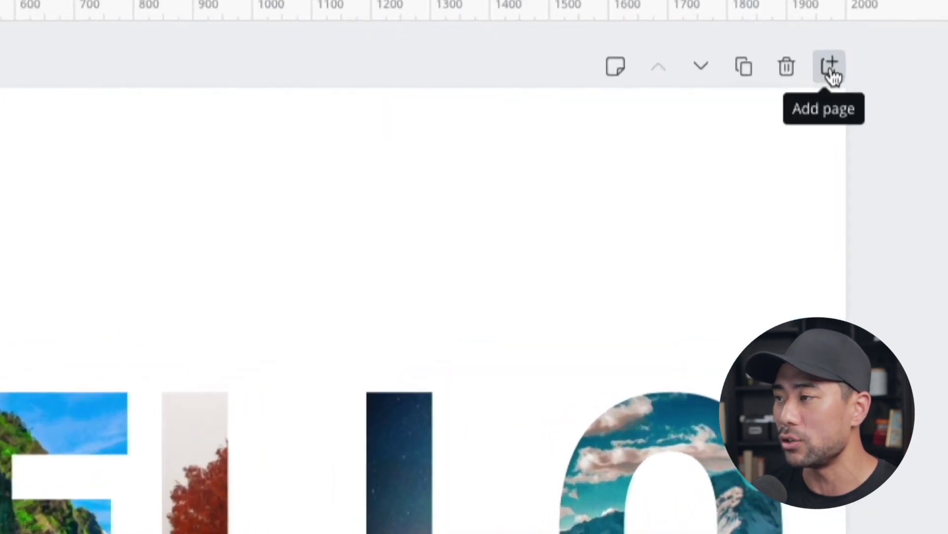
left_click(830, 69)
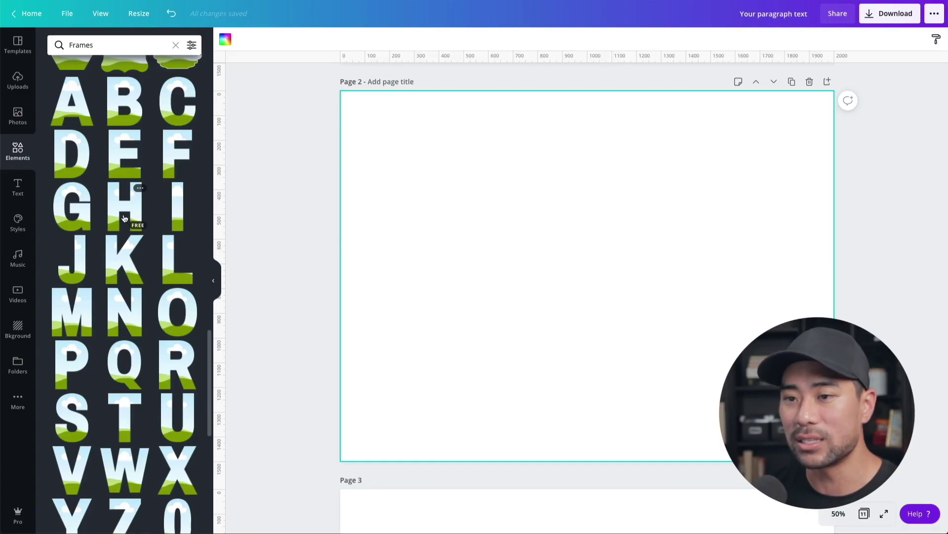
Add the letter frames H, E, L, L and O to the blank page 2.
left_click(124, 213)
left_click(182, 219)
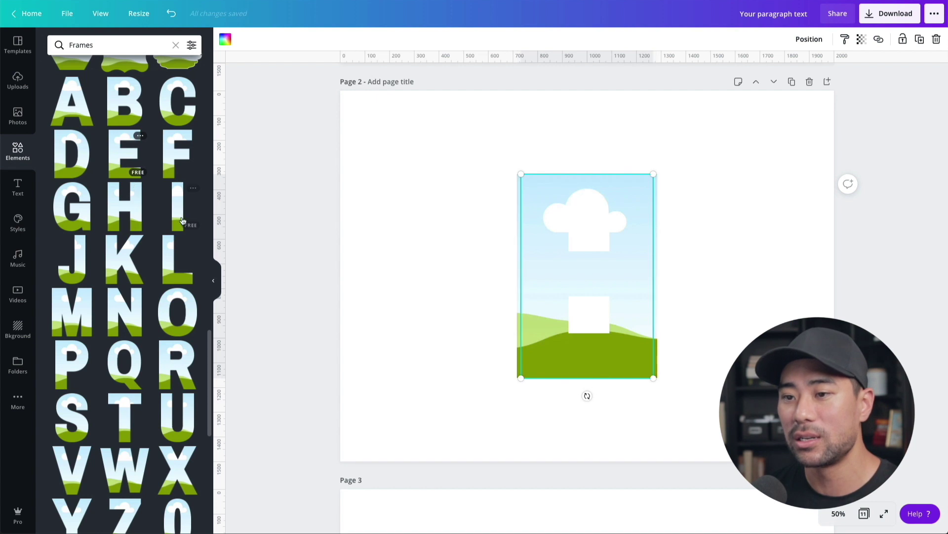
left_click(167, 256)
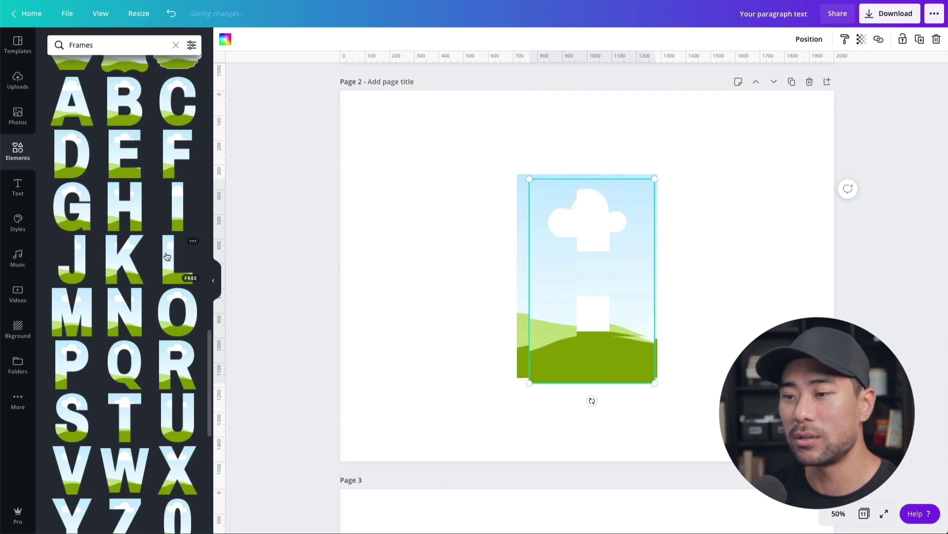
left_click(179, 317)
left_click(702, 382)
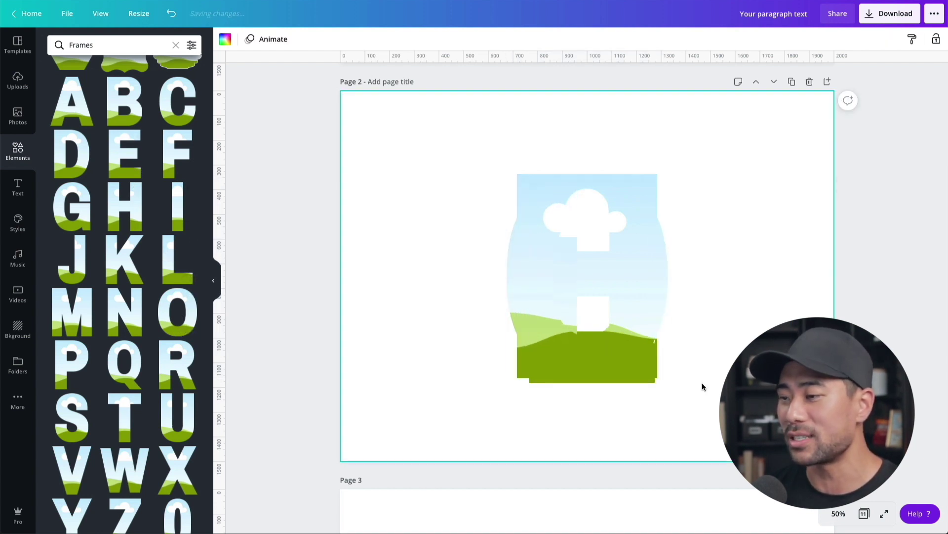
Select all the stacked letter frames and scale them down together to about 400 px wide.
left_click_drag(729, 398, 553, 290)
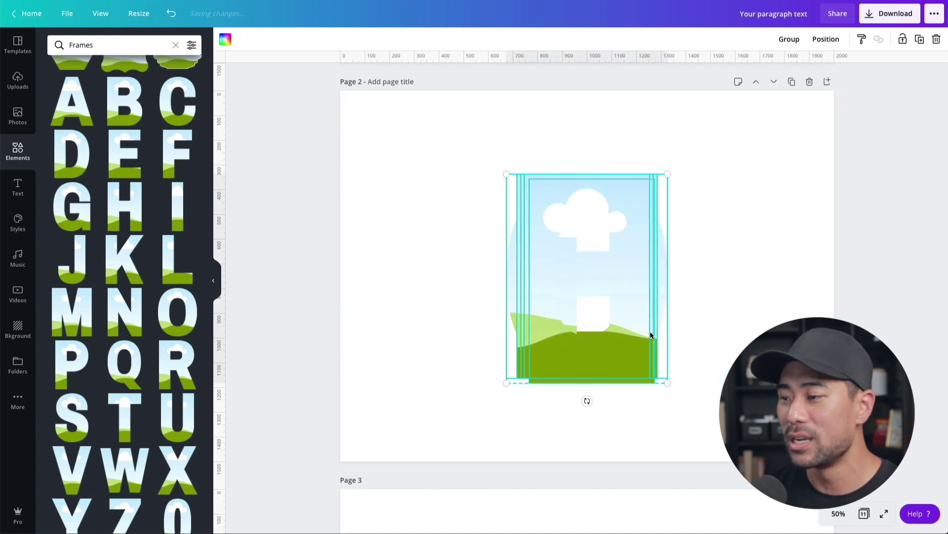
left_click(695, 354)
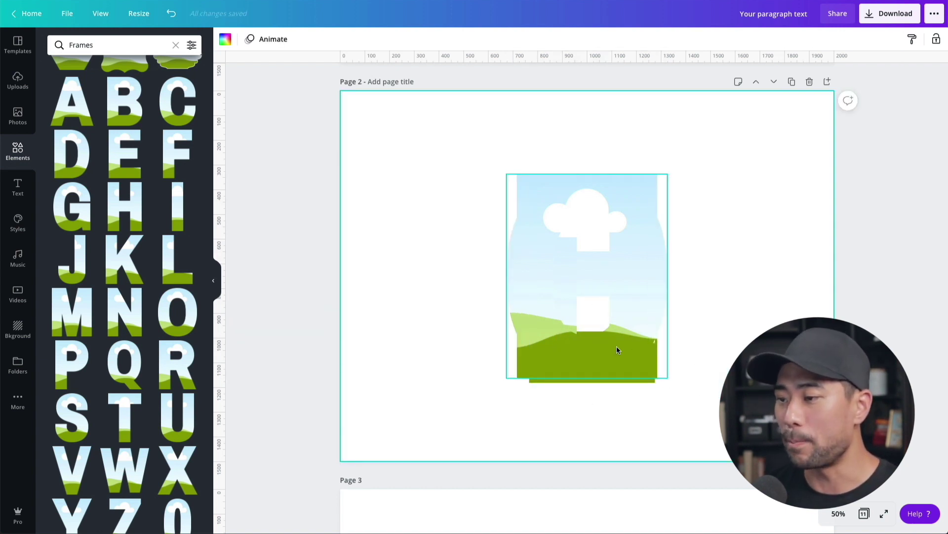
left_click_drag(725, 408, 441, 161)
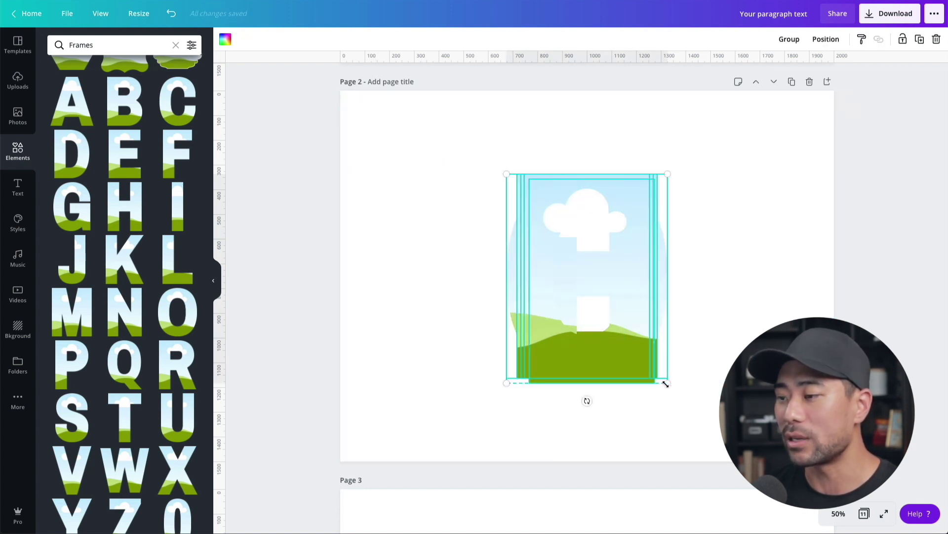
left_click_drag(642, 364, 586, 324)
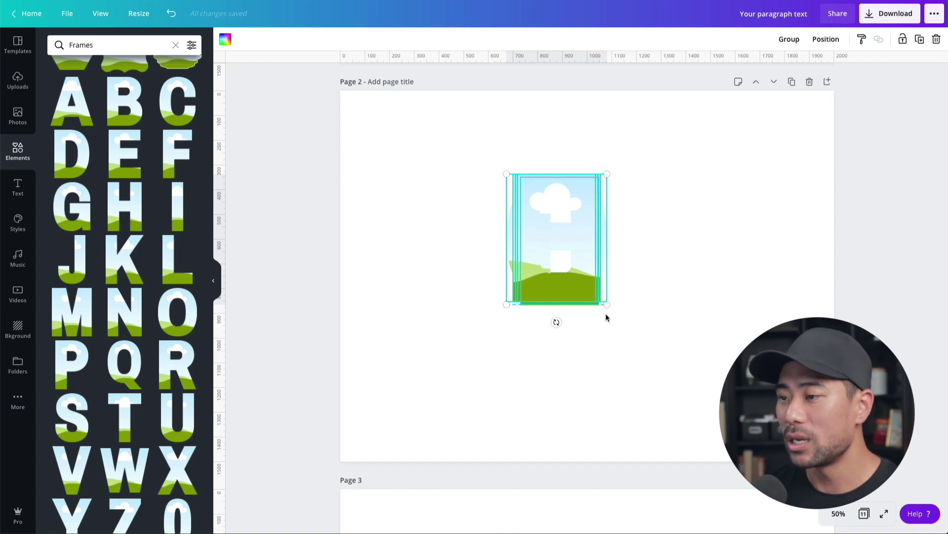
left_click(607, 333)
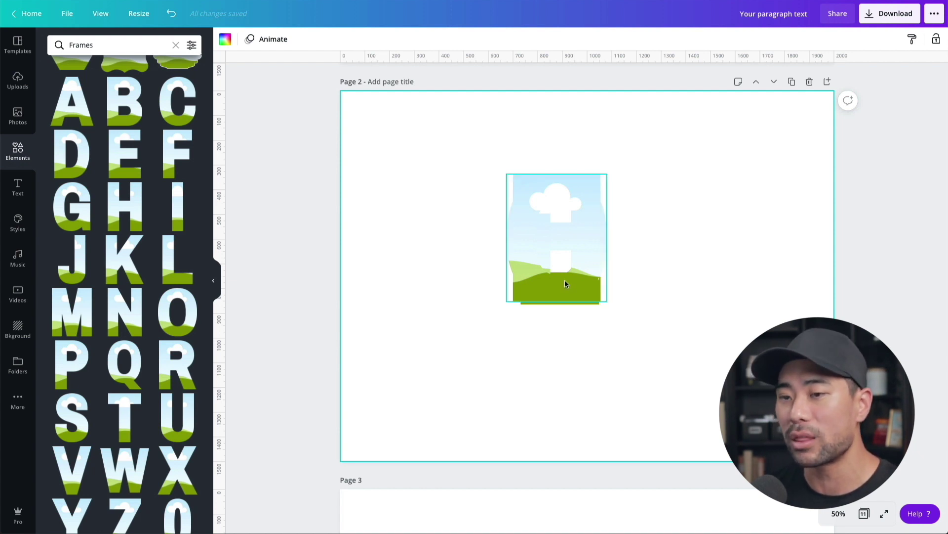
Pull the O and the two L frames out of the stack, placing them in a row toward the page's right side.
left_click_drag(565, 280, 756, 280)
left_click_drag(591, 291, 641, 297)
left_click(583, 292)
mouse_move(556, 294)
left_mouse_down()
mouse_move(542, 297)
mouse_move(568, 296)
left_mouse_up()
left_click_drag(648, 287, 666, 290)
left_click(571, 296)
left_click_drag(571, 295, 586, 295)
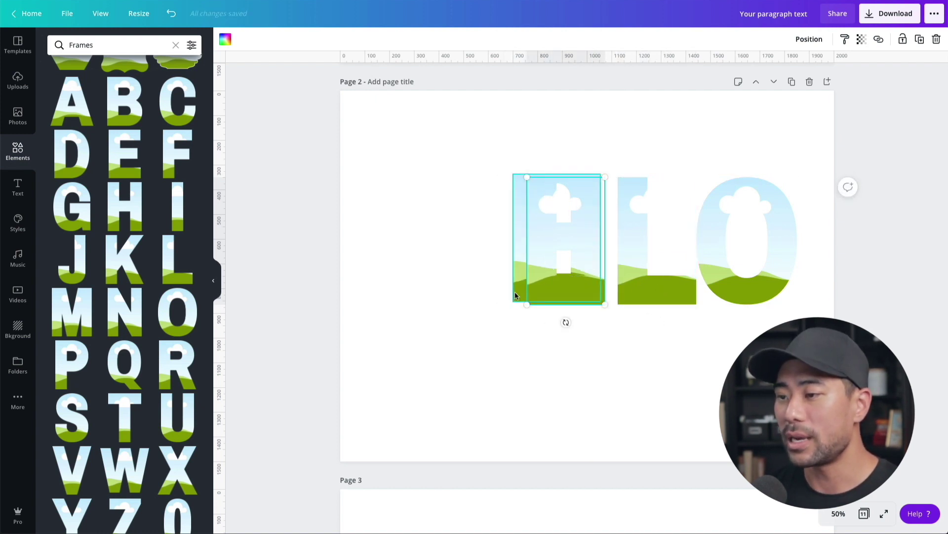
Move the H frame to the start of the row and place the E frame beside it to spell HELLO.
left_click_drag(514, 298, 516, 406)
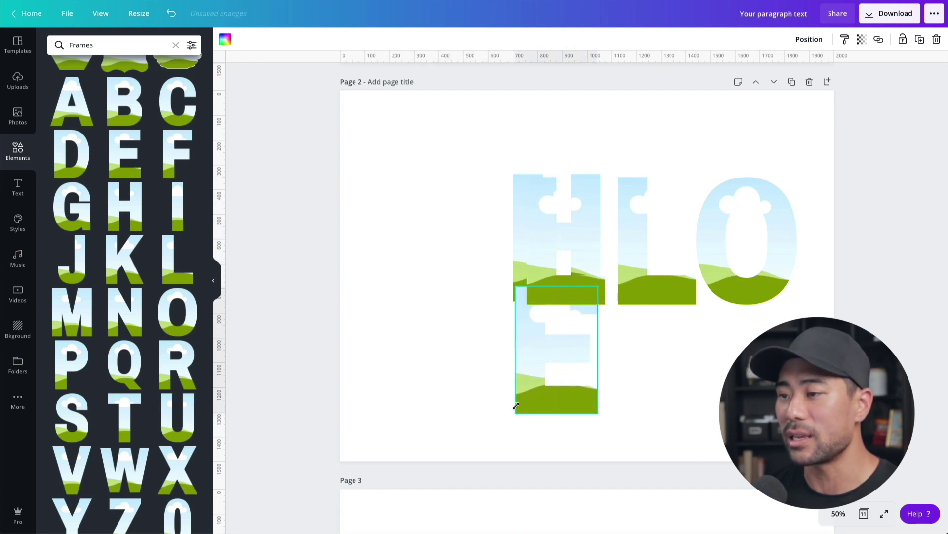
left_click_drag(514, 253, 361, 258)
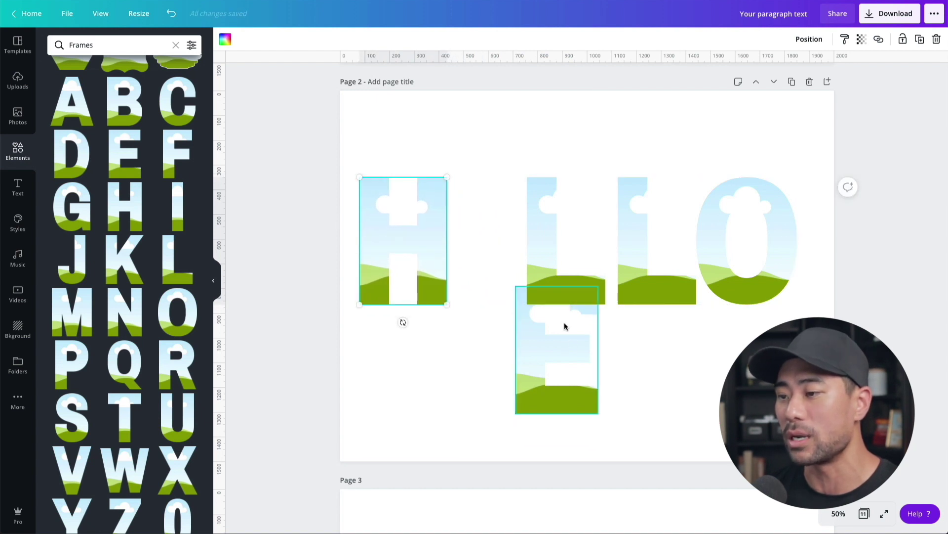
left_click(568, 363)
left_click_drag(567, 363, 512, 249)
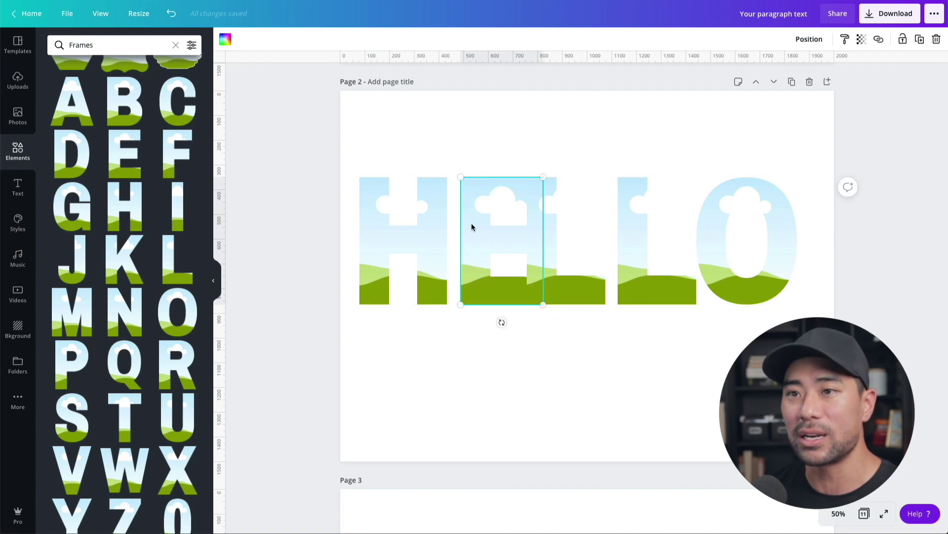
Check the guides display setting and shift the E and O frames sideways within the HELLO row.
left_click(100, 13)
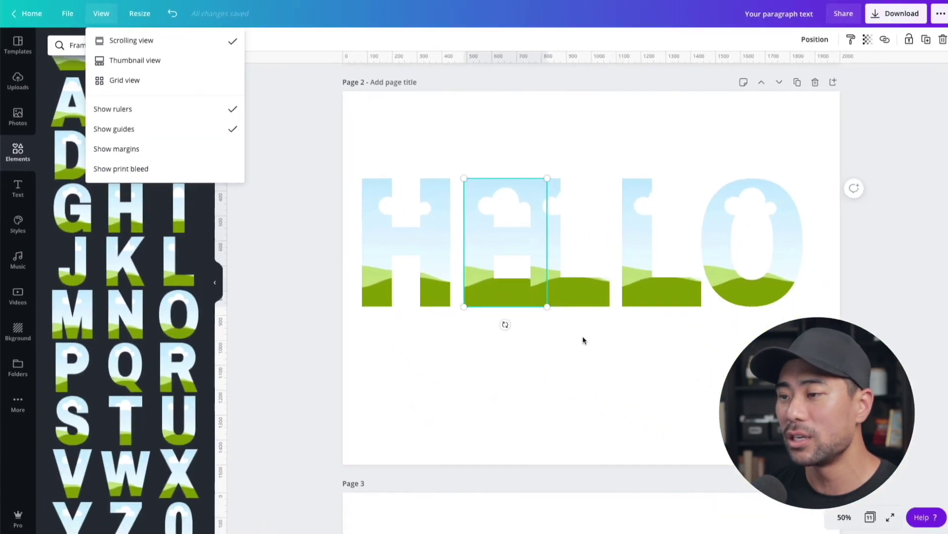
left_click(584, 339)
mouse_move(490, 260)
left_mouse_down()
mouse_move(490, 245)
mouse_move(489, 258)
left_mouse_up()
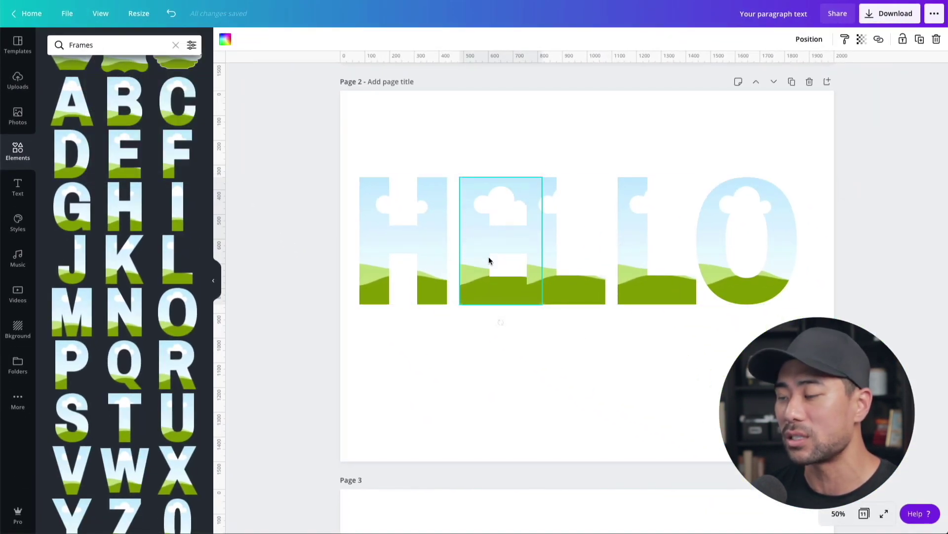
left_click_drag(732, 281, 753, 280)
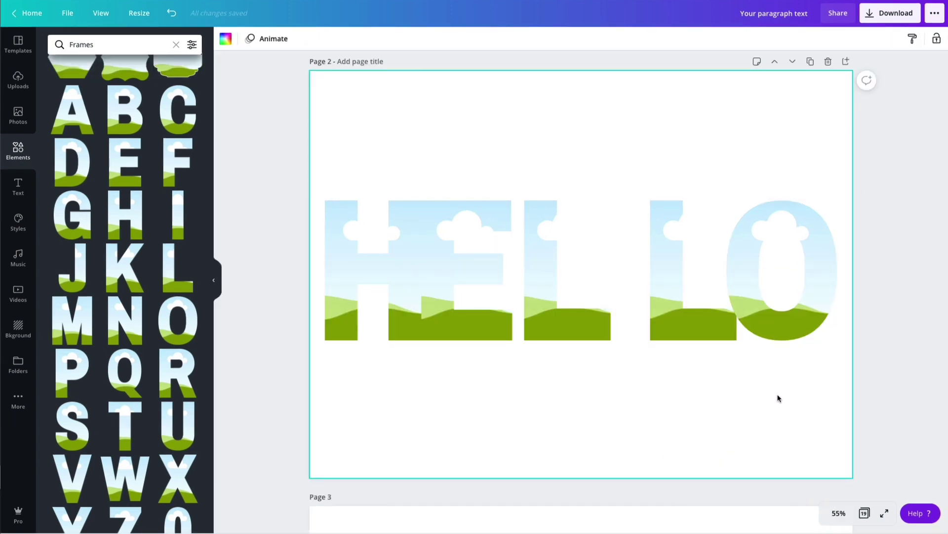
Select all five HELLO letter frames and space them evenly horizontally.
left_click_drag(803, 393, 362, 229)
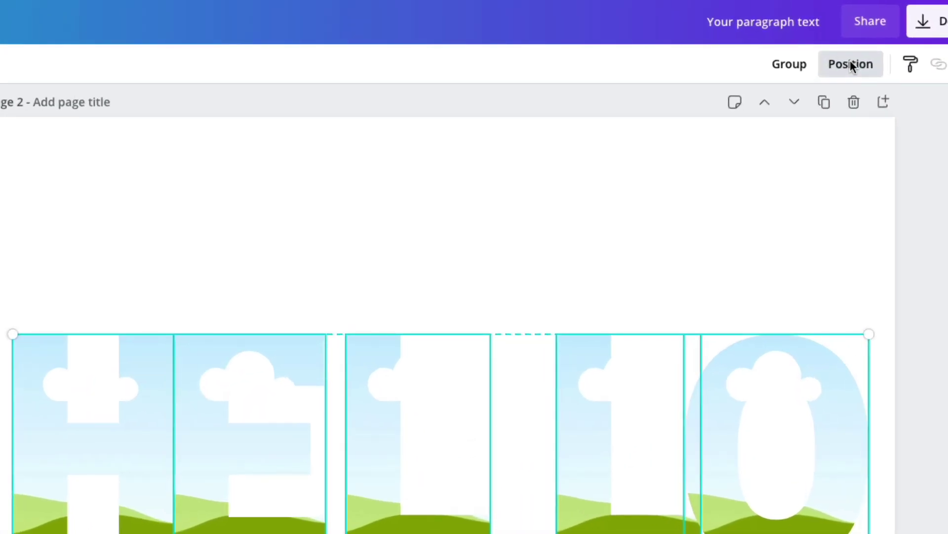
left_click(851, 65)
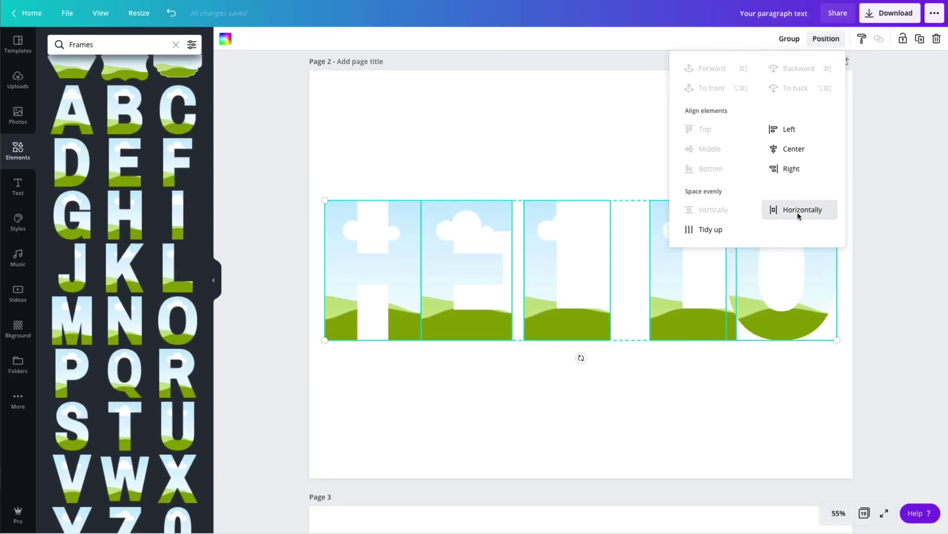
left_click(804, 352)
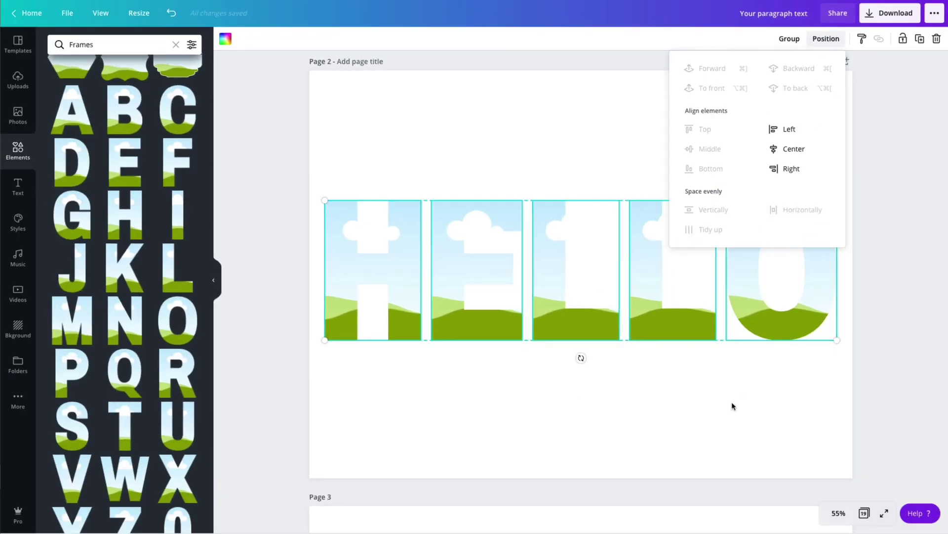
Move the whole row of five HELLO letter frames down to the vertical middle of the page.
left_click(726, 412)
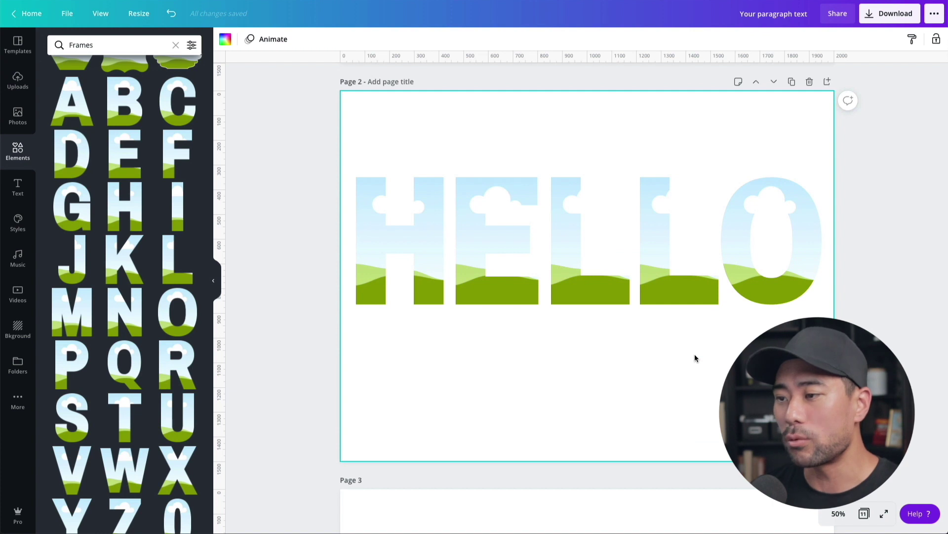
left_click_drag(780, 331, 358, 193)
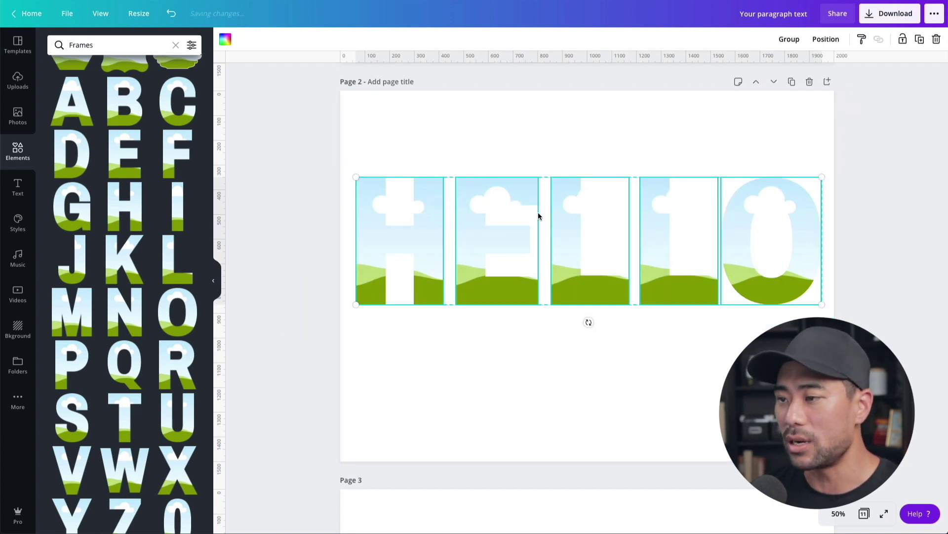
left_click_drag(571, 254, 573, 291)
left_click(570, 393)
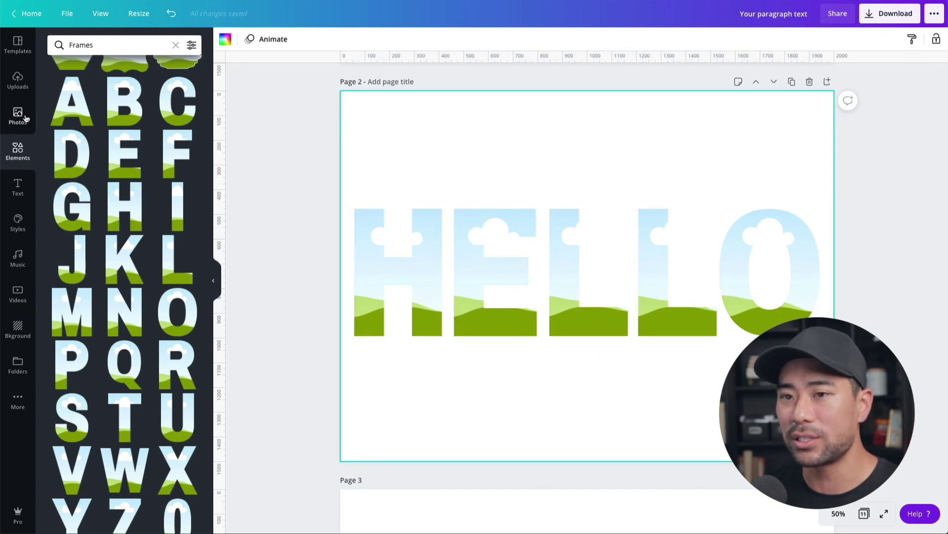
Search the photo library for "landscape".
left_click(25, 117)
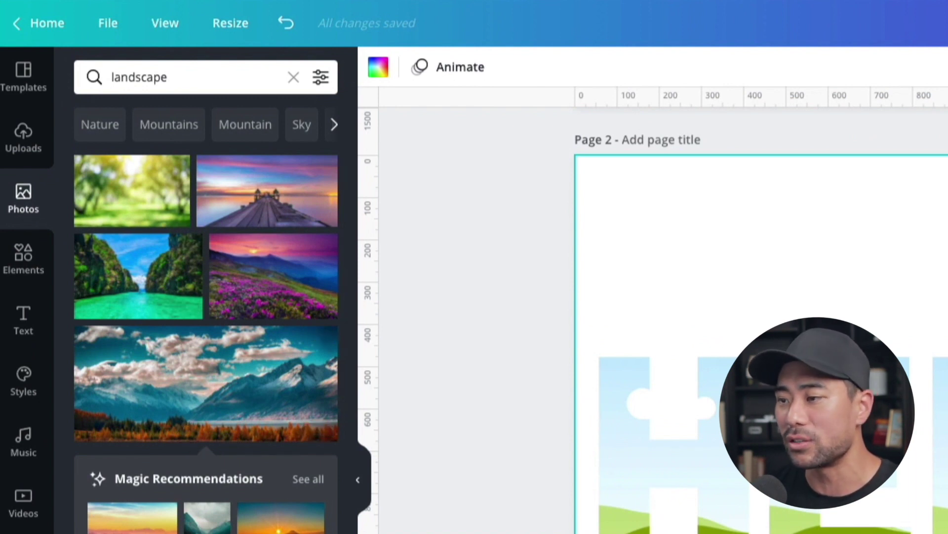
left_click(166, 80)
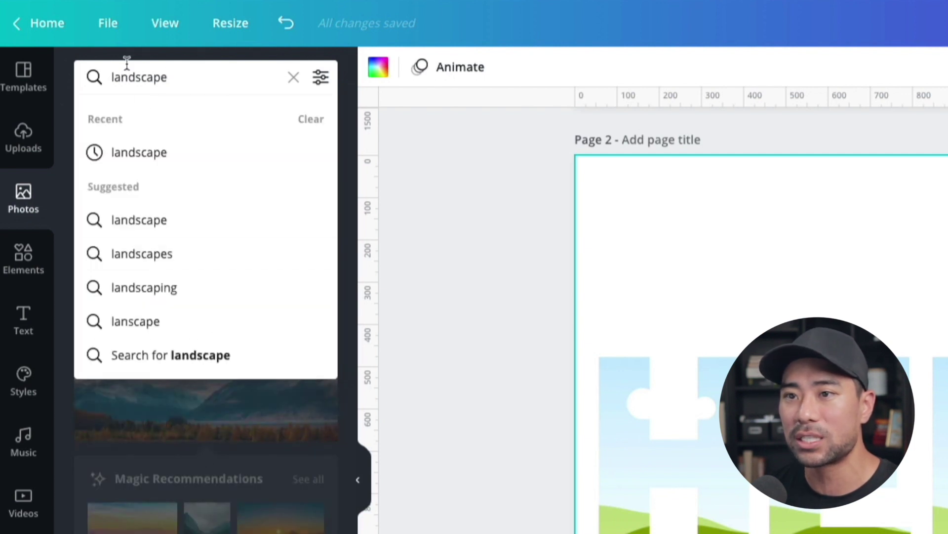
left_click(207, 220)
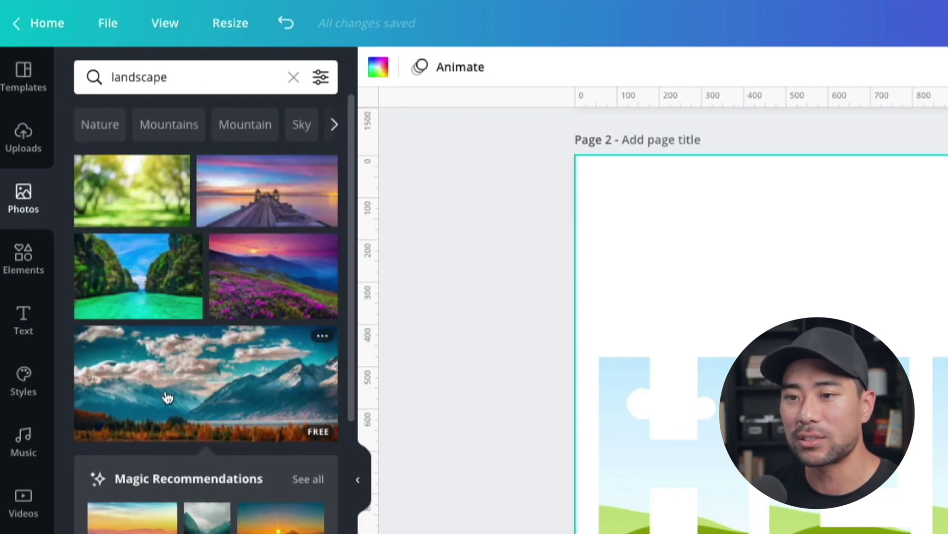
Fill the HELLO frames in order with the mountain lake, purple flower field, red tree, wooden pier and orange sunrise photos.
left_click_drag(168, 398, 691, 486)
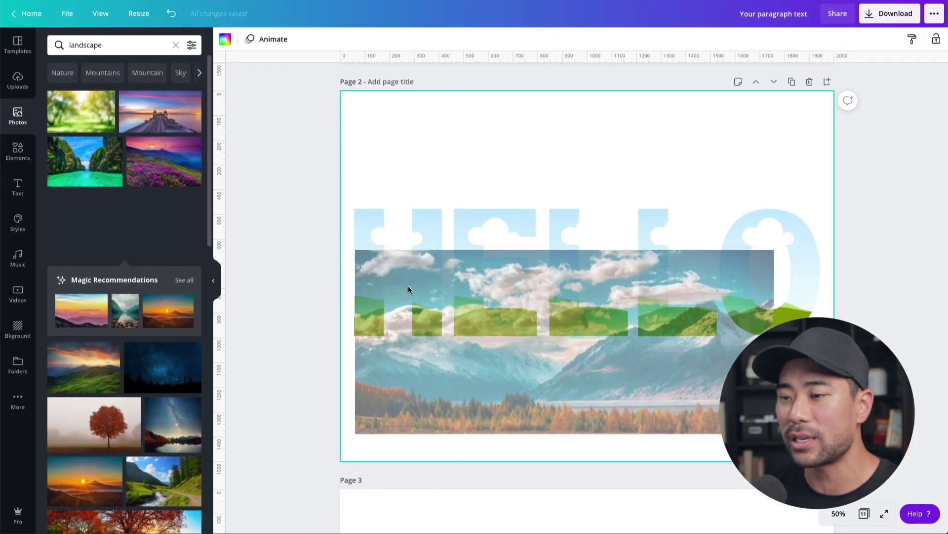
left_click_drag(408, 287, 410, 273)
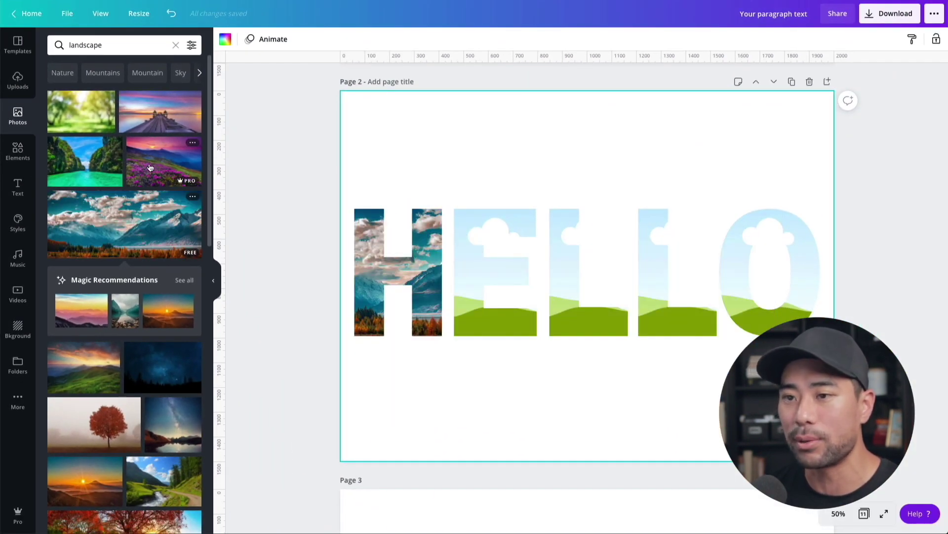
left_click_drag(150, 169, 469, 262)
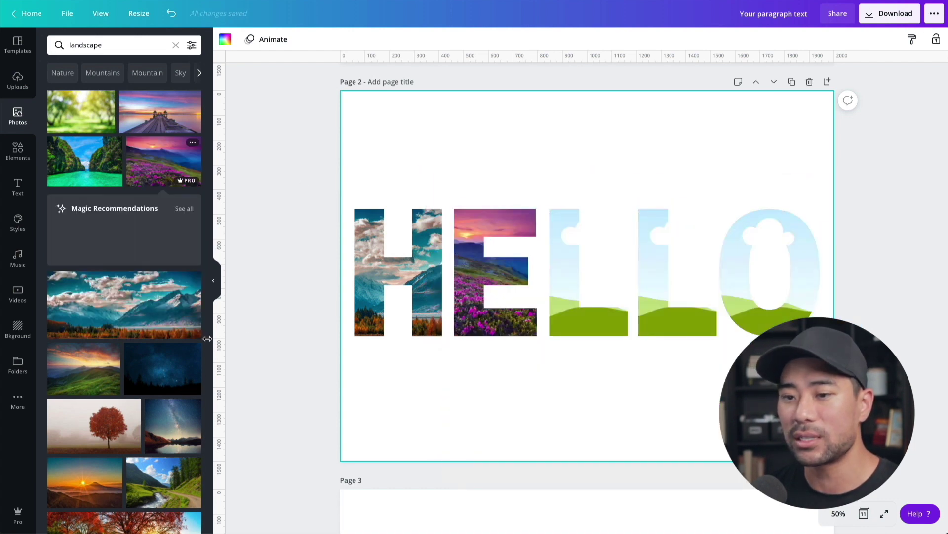
left_click_drag(99, 422, 573, 241)
left_click_drag(155, 428, 622, 262)
left_click_drag(85, 486, 742, 251)
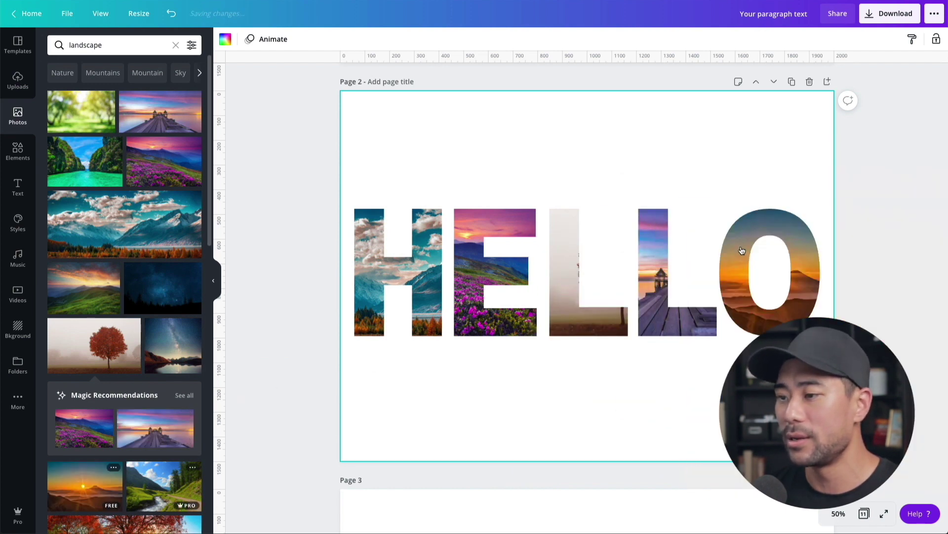
Reposition the mountain photo leftward inside the H and the flower field photo rightward inside the E.
left_click(372, 285)
double_click(383, 275)
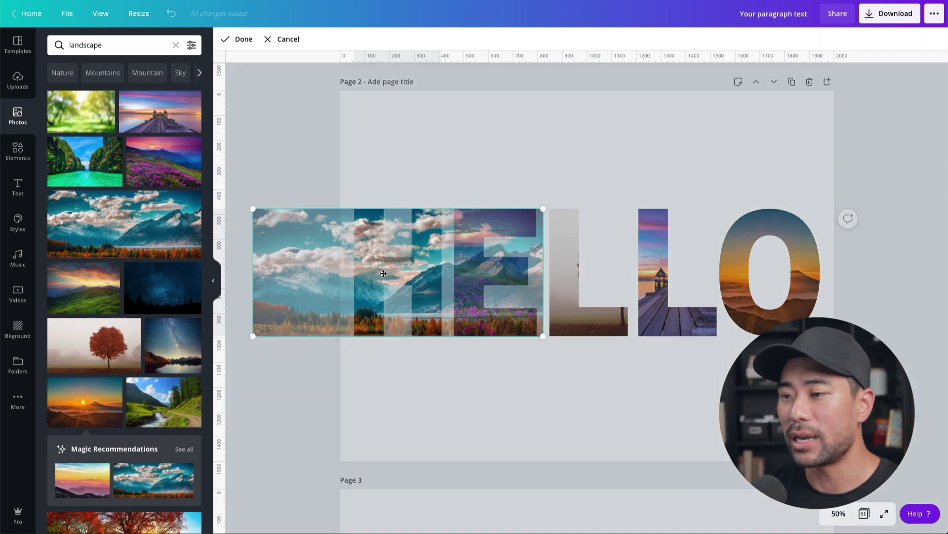
left_click_drag(384, 276, 354, 287)
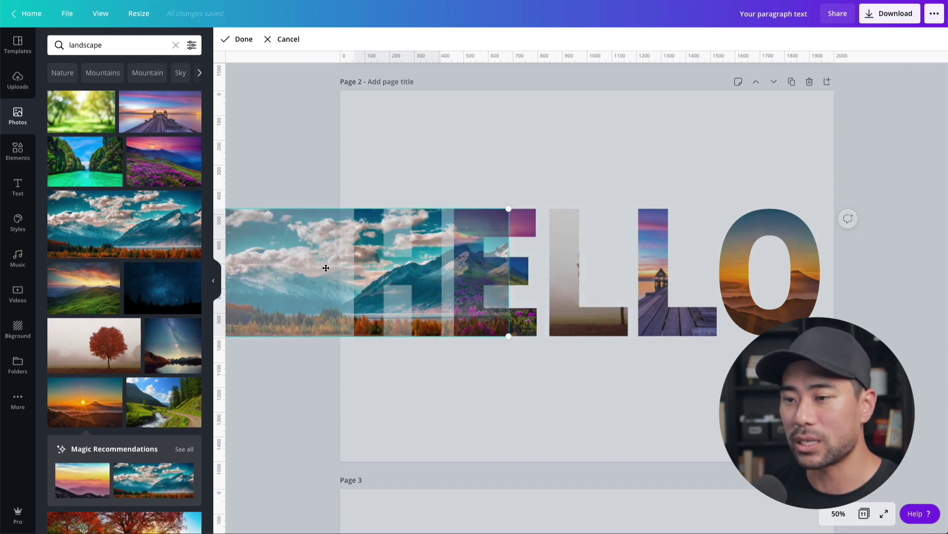
left_click(433, 371)
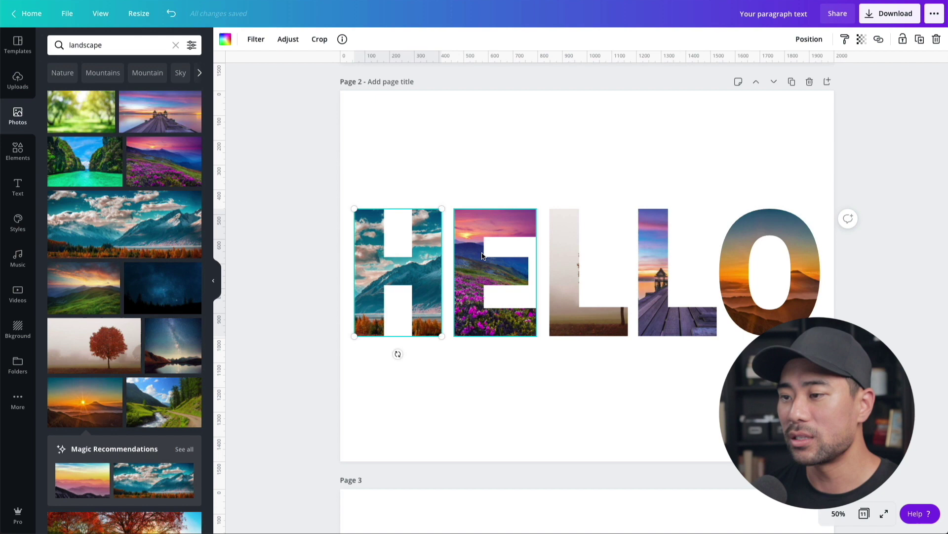
double_click(466, 305)
left_click_drag(488, 291, 535, 294)
left_click(530, 357)
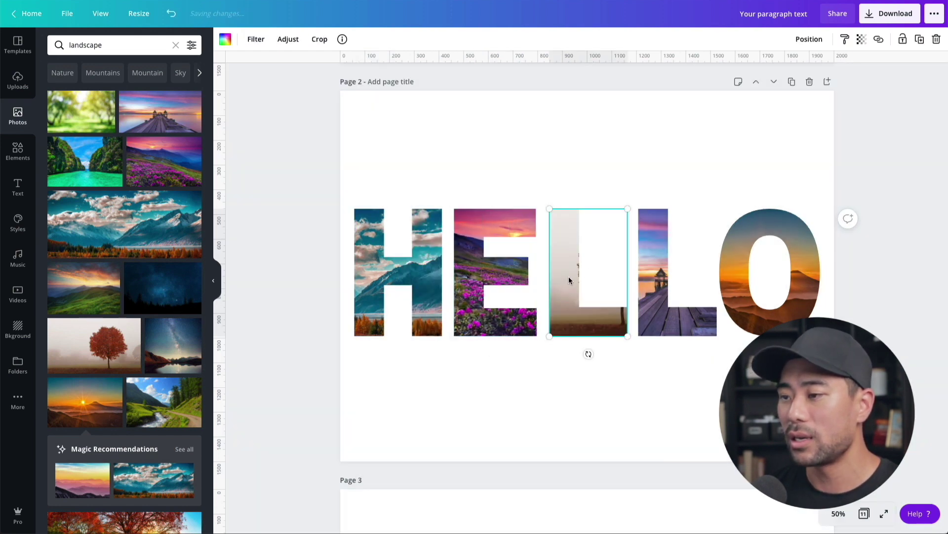
Shift the red tree leftward inside the first L and the pier photo rightward inside the second L.
double_click(568, 275)
left_click_drag(594, 272, 576, 276)
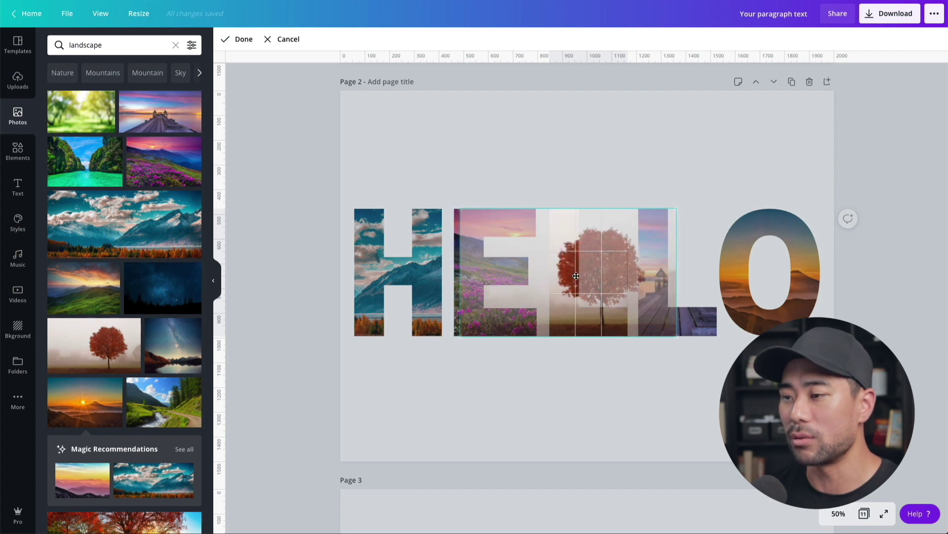
left_click(587, 395)
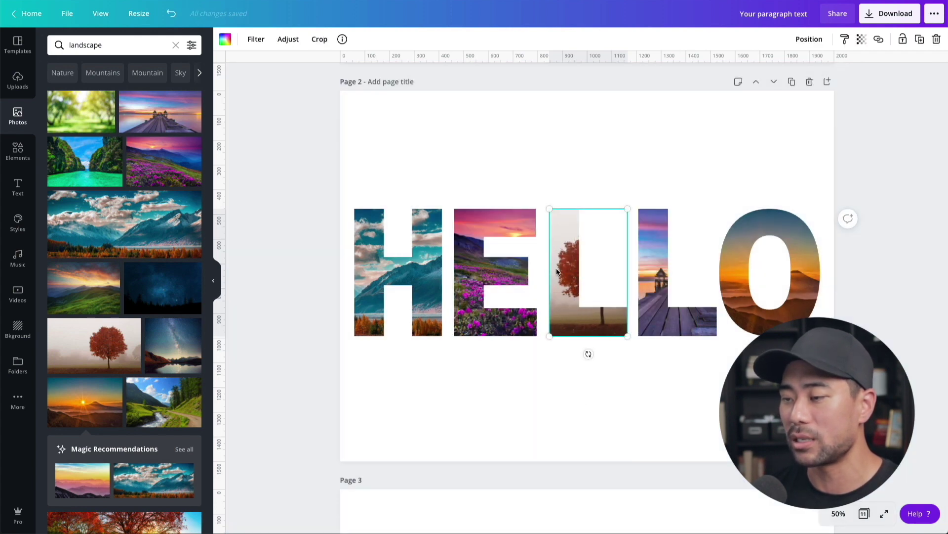
double_click(695, 306)
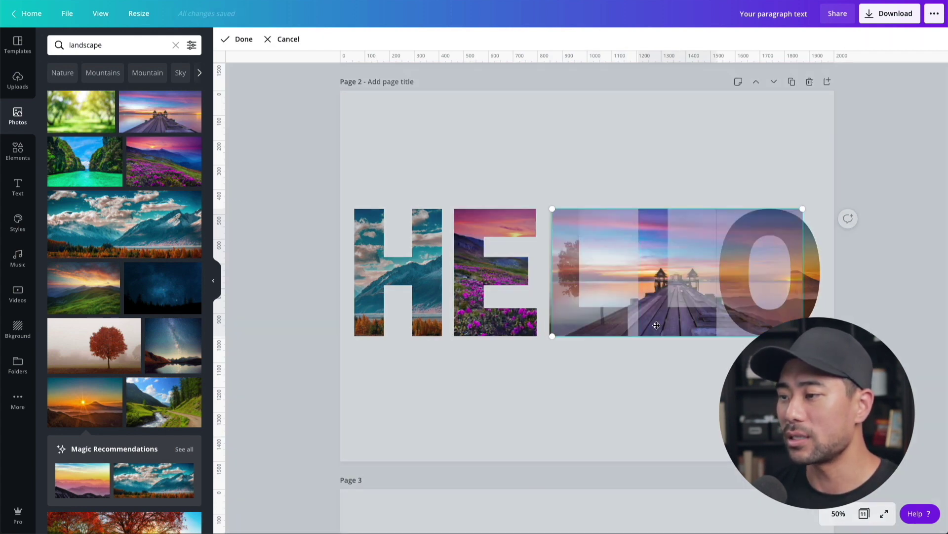
left_click_drag(695, 306, 774, 304)
left_click(678, 351)
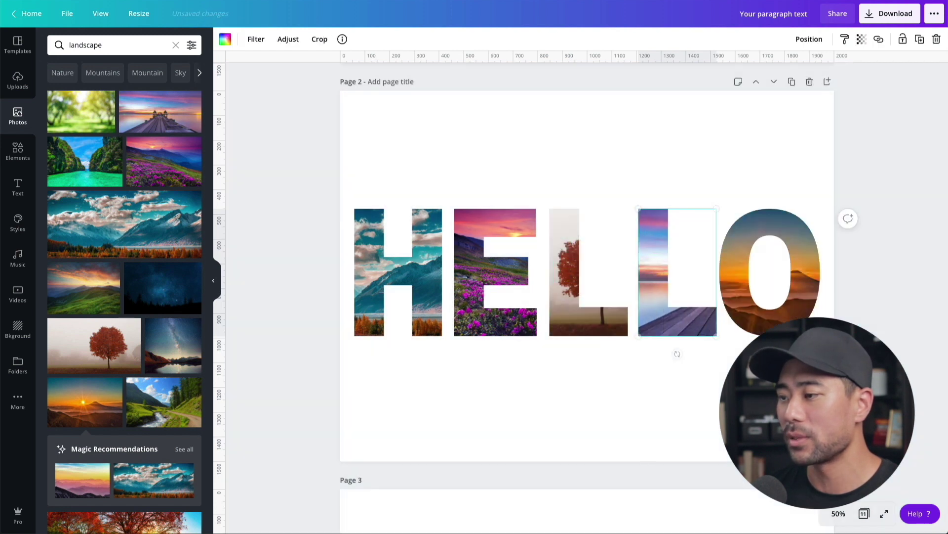
left_click(677, 351)
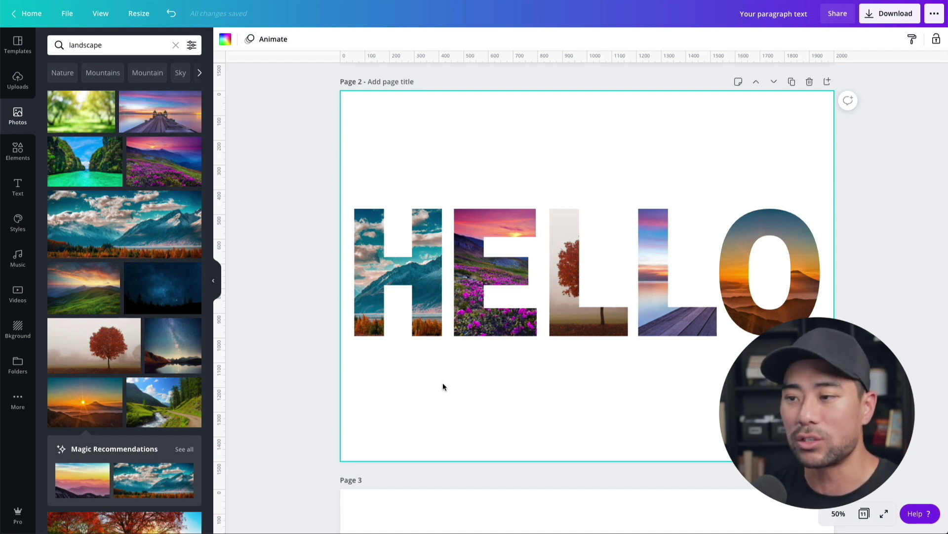
Undo all photo fills and repositioning in the five HELLO letter frames.
key("ctrl+z")
key("ctrl+z")
key("ctrl+z")
key("ctrl+z")
key("ctrl+z")
key("ctrl+z")
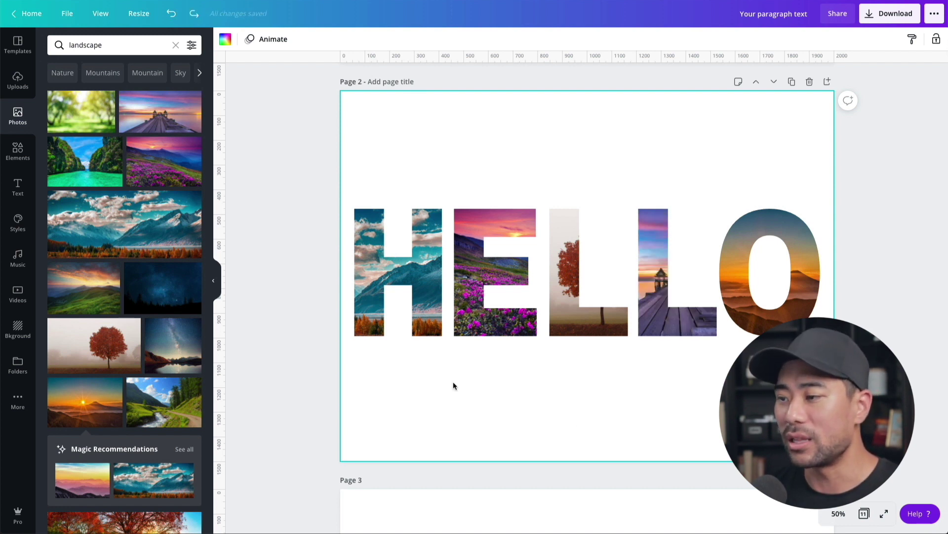
key("ctrl+z")
key("ctrl+z")
key("ctrl+z")
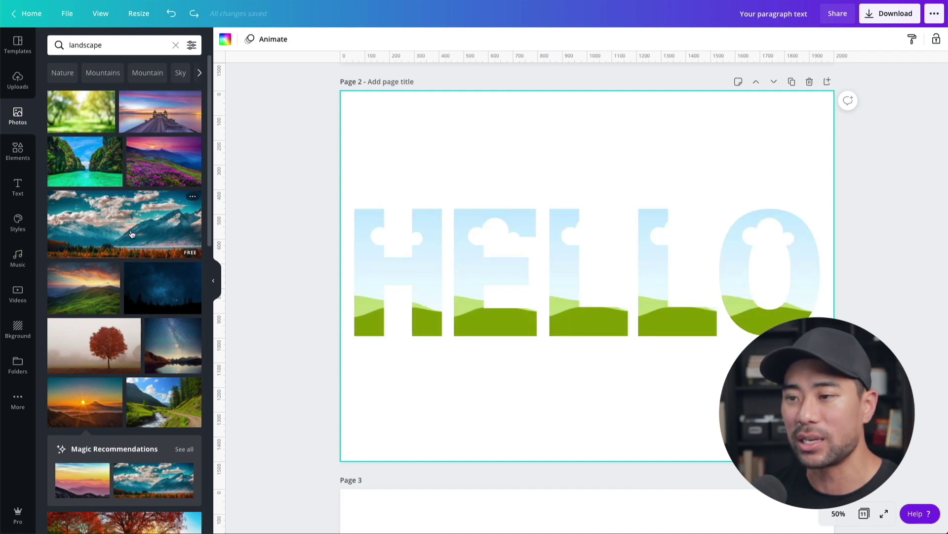
Fill the H with the mountain lake photo and shift it right until its left edge meets the letter's left edge.
left_click_drag(131, 234, 410, 272)
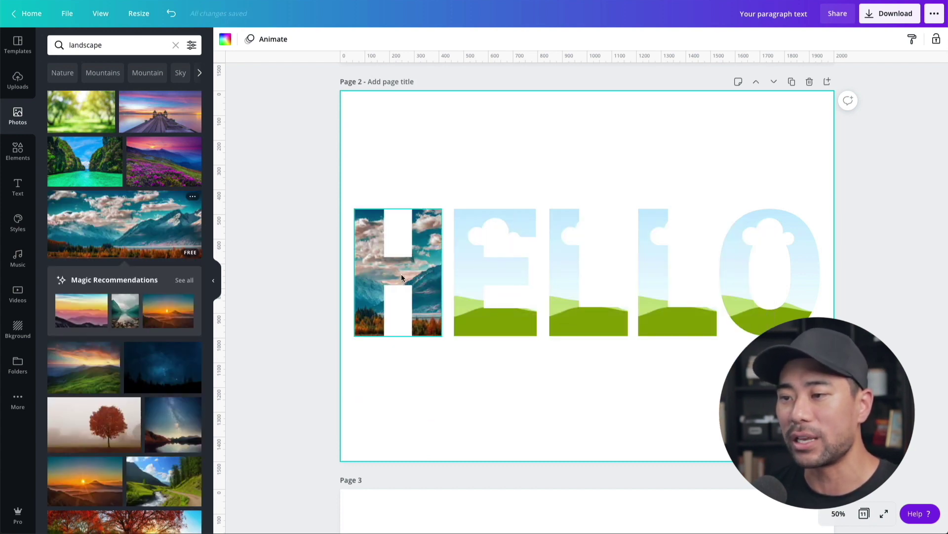
double_click(407, 272)
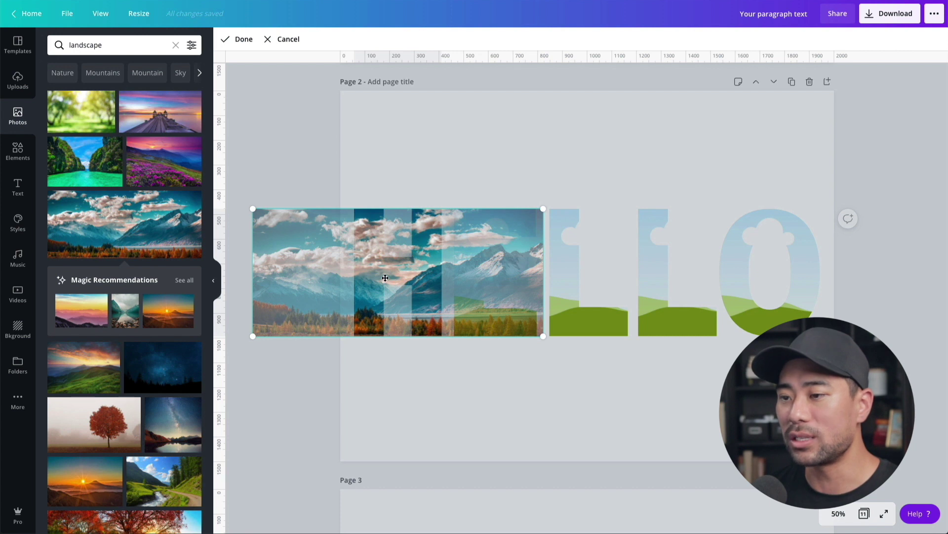
left_click_drag(385, 277, 497, 272)
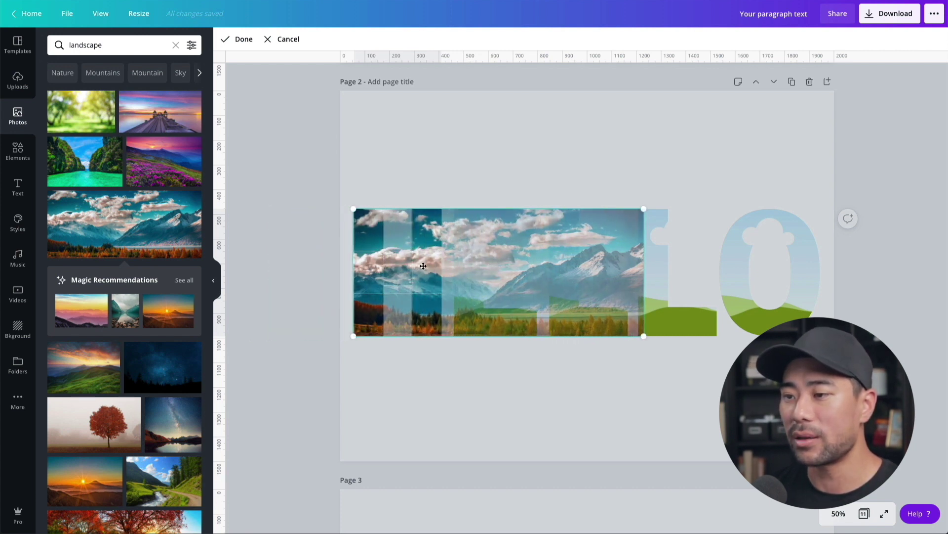
left_click(428, 355)
Fill the E with the same mountain lake photo and reposition it to continue the scene from the H.
left_click_drag(192, 250, 488, 255)
double_click(467, 252)
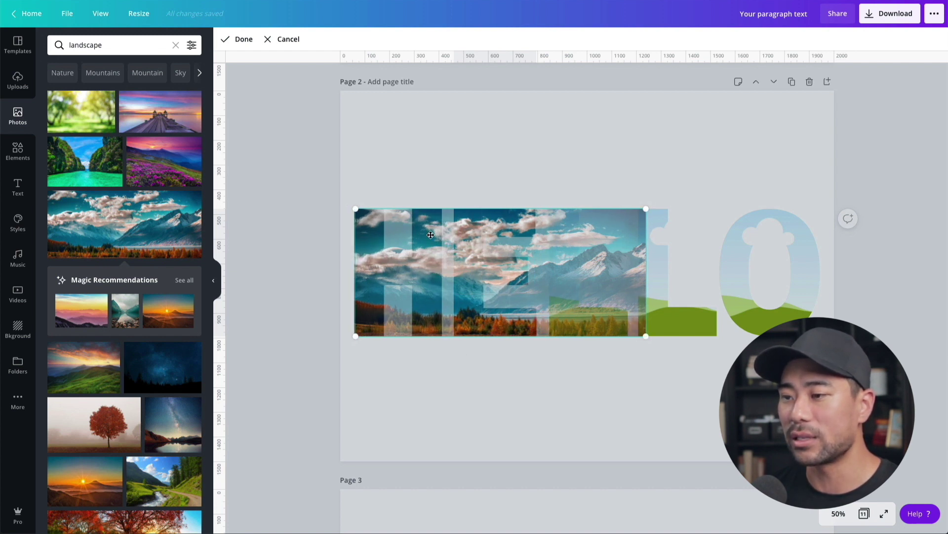
left_click(472, 356)
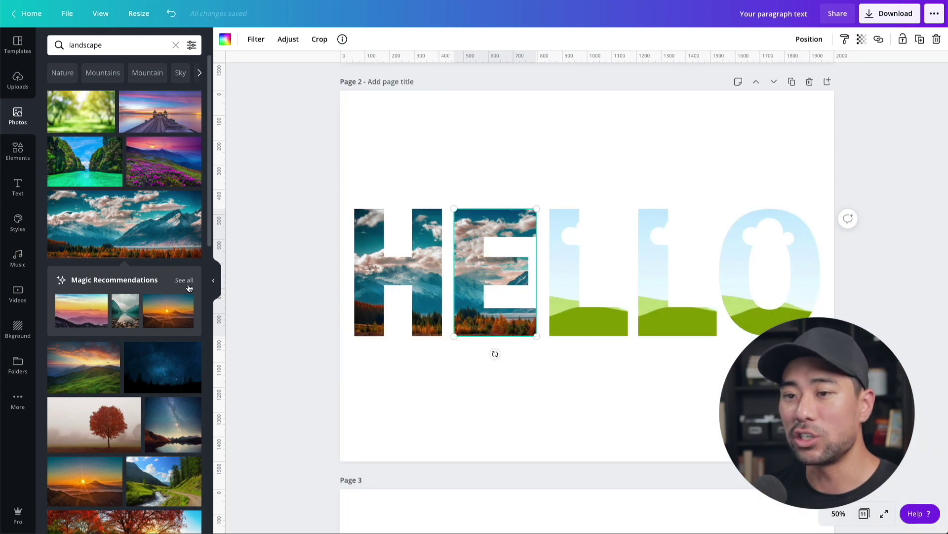
Fill the first L with the same mountain lake photo and reposition it to continue the scene from the E.
left_click(127, 230)
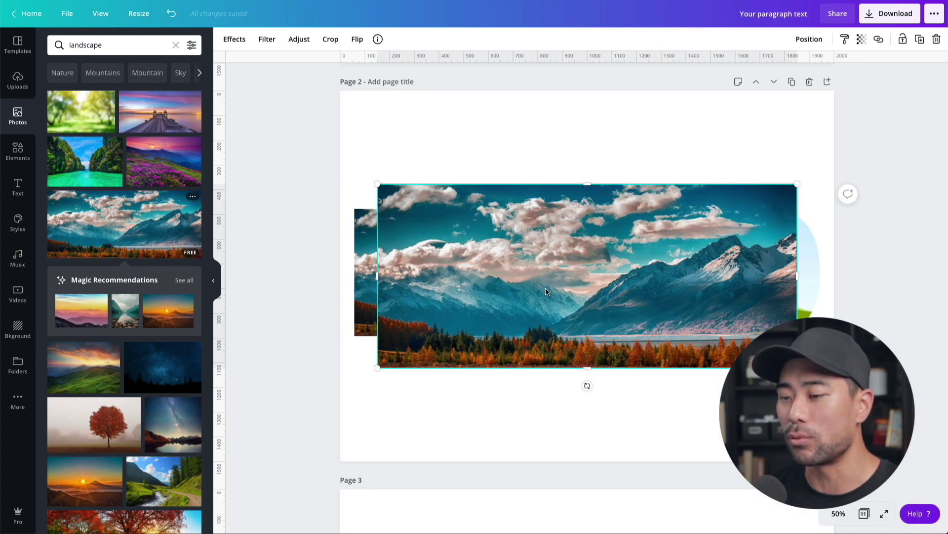
key("ctrl+z")
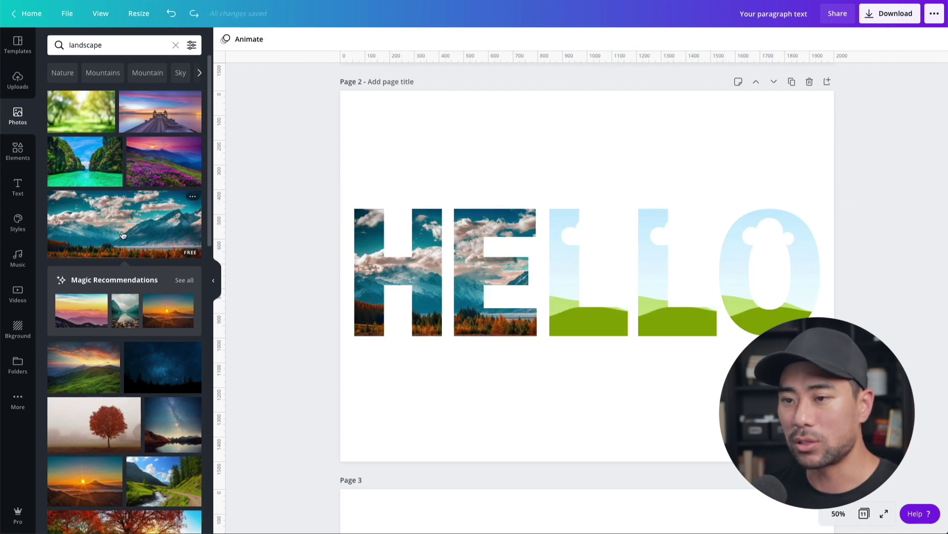
left_click_drag(124, 236, 487, 282)
double_click(578, 272)
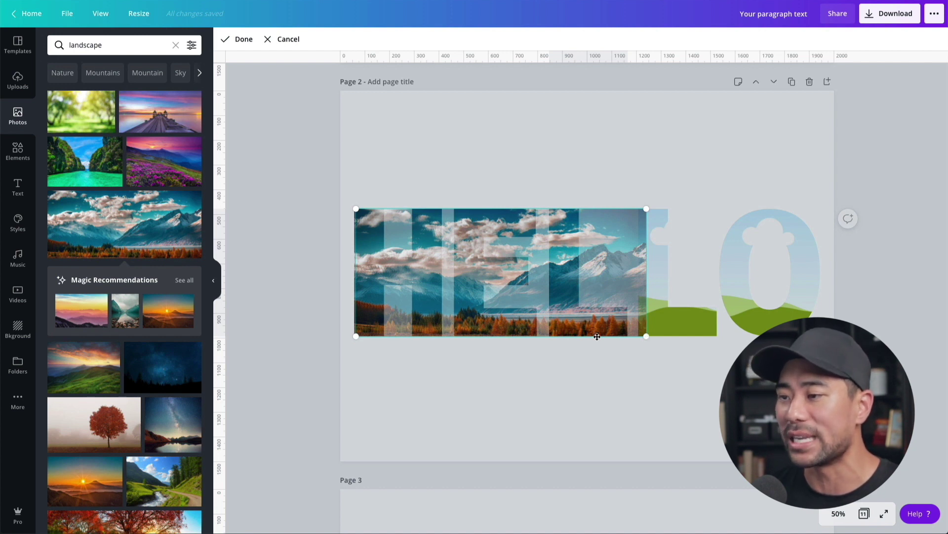
left_click(612, 353)
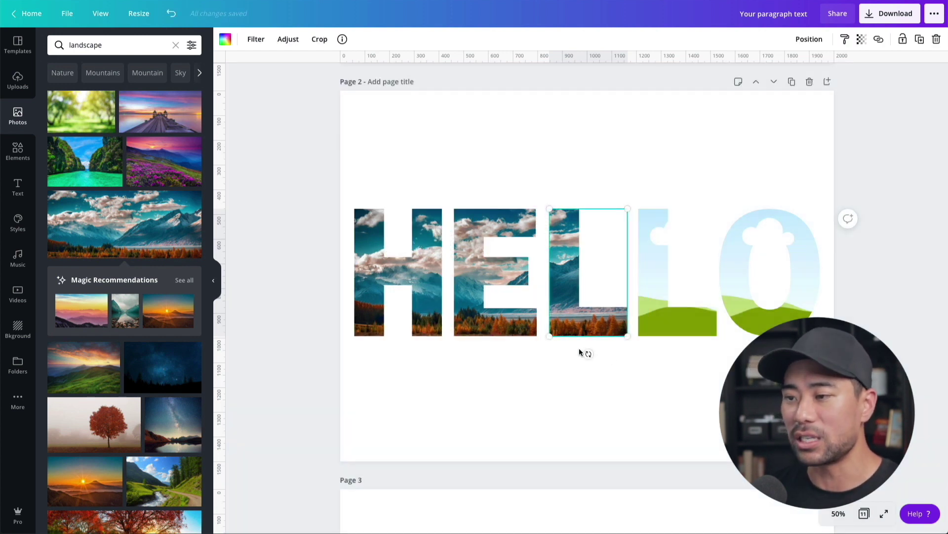
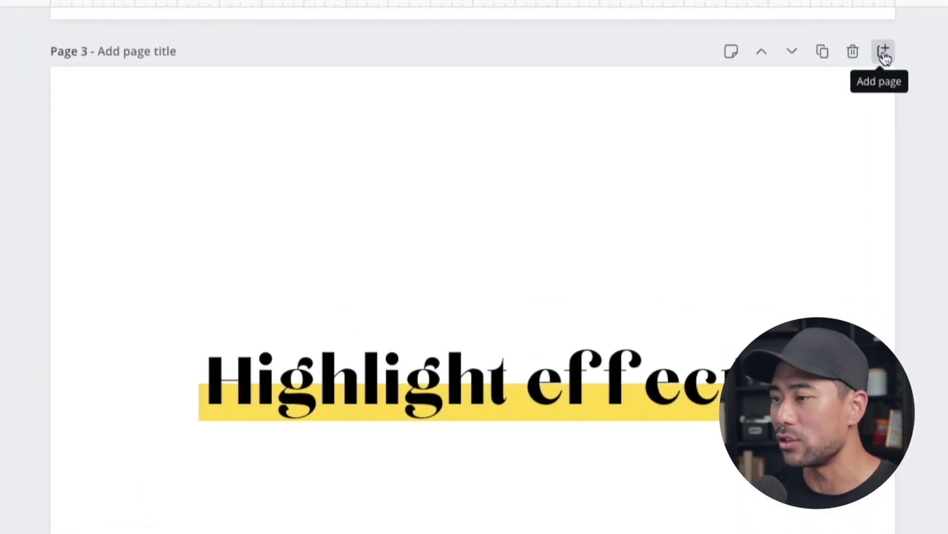
Add a blank page after the Highlight effect page, open the text options, and check the sample heading's font and size.
left_click(832, 84)
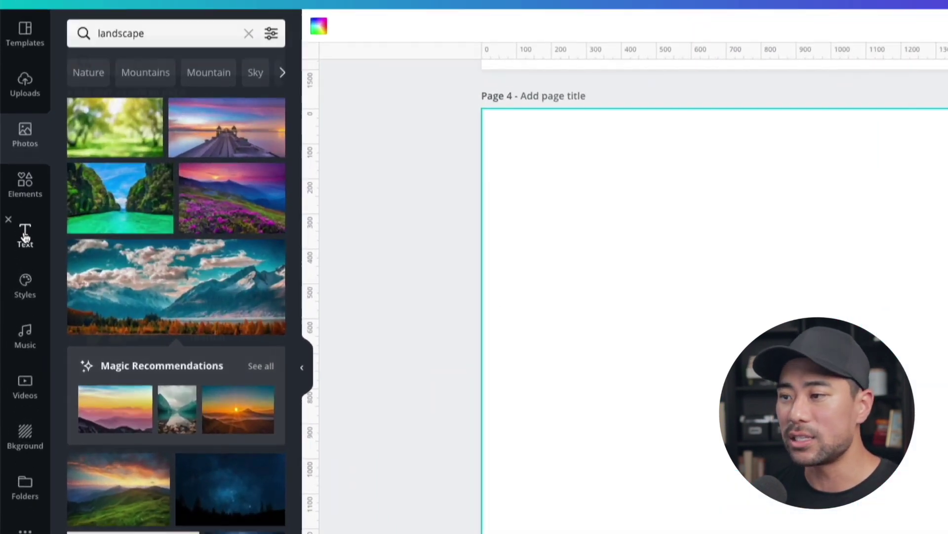
left_click(25, 236)
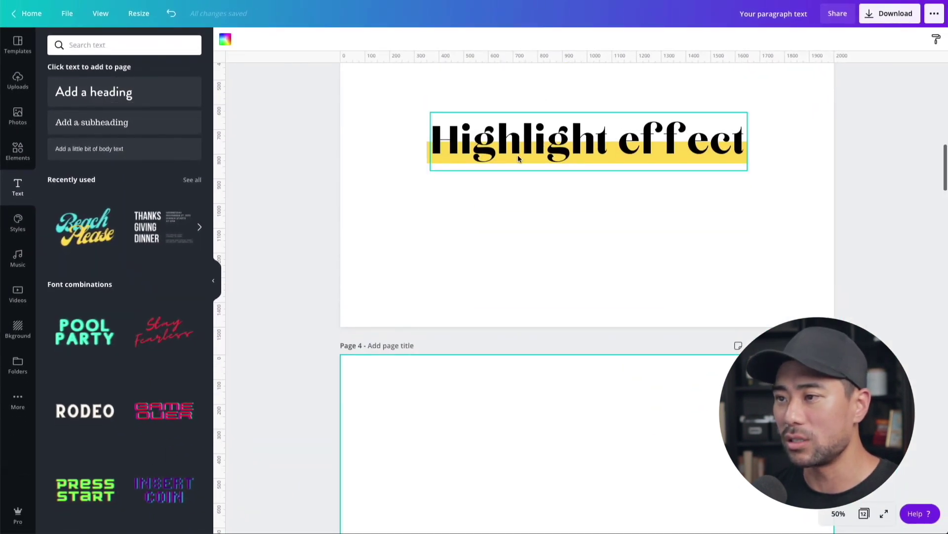
left_click(524, 151)
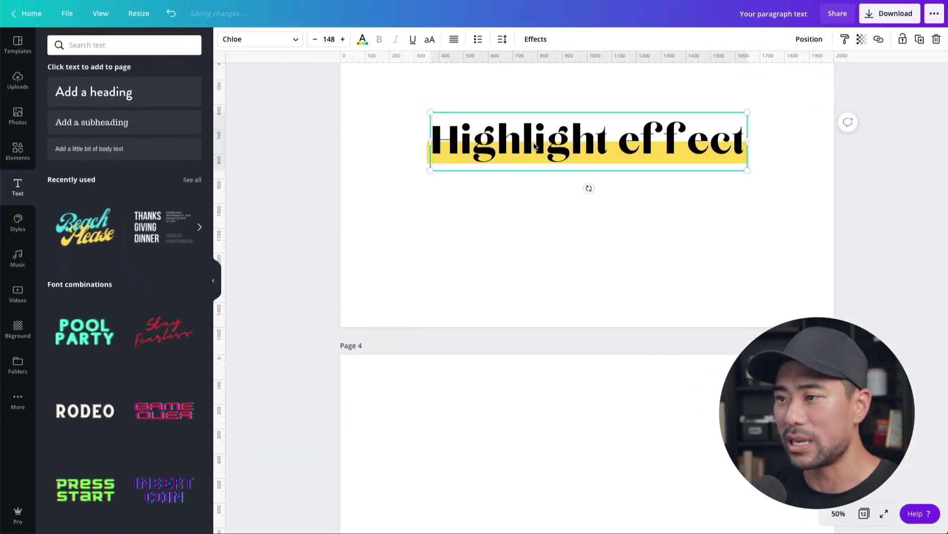
scroll(550, 277, "down", 5)
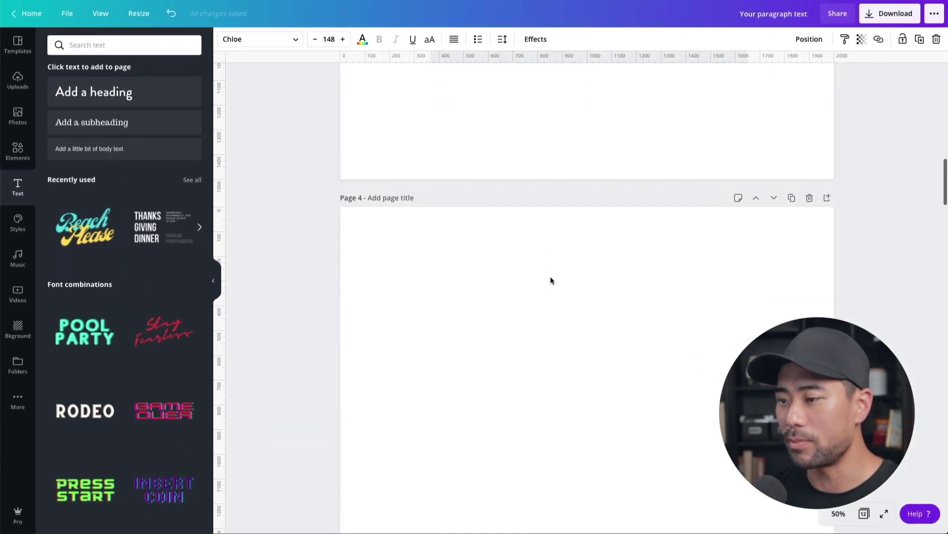
Paste the copied "Highlight effect" heading onto the blank page 4.
key("ctrl+v")
left_click(627, 410)
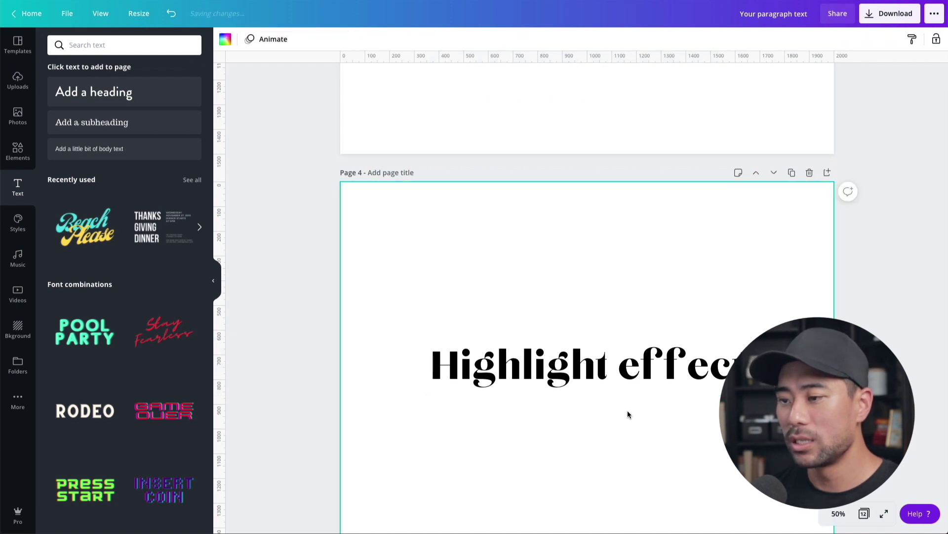
scroll(635, 410, "down", 1)
scroll(634, 412, "down", 1)
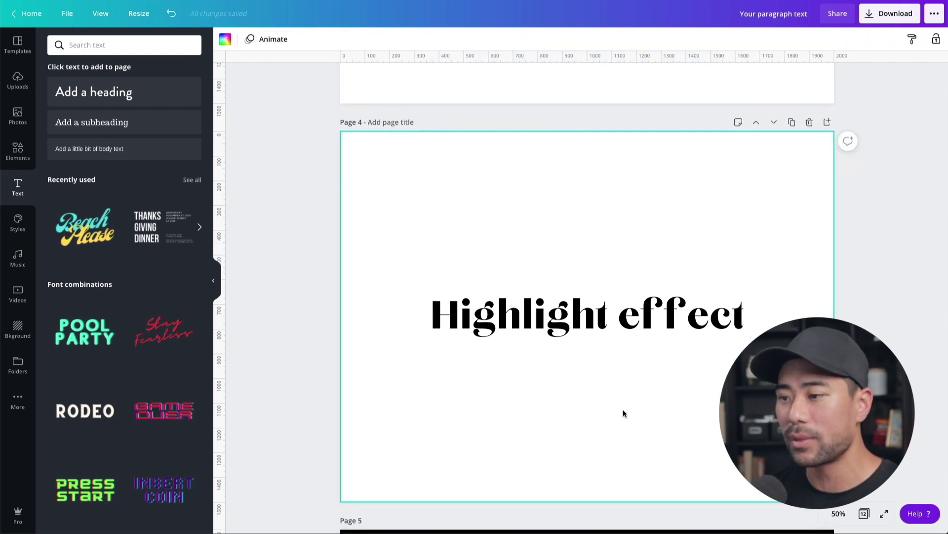
scroll(624, 413, "up", 3)
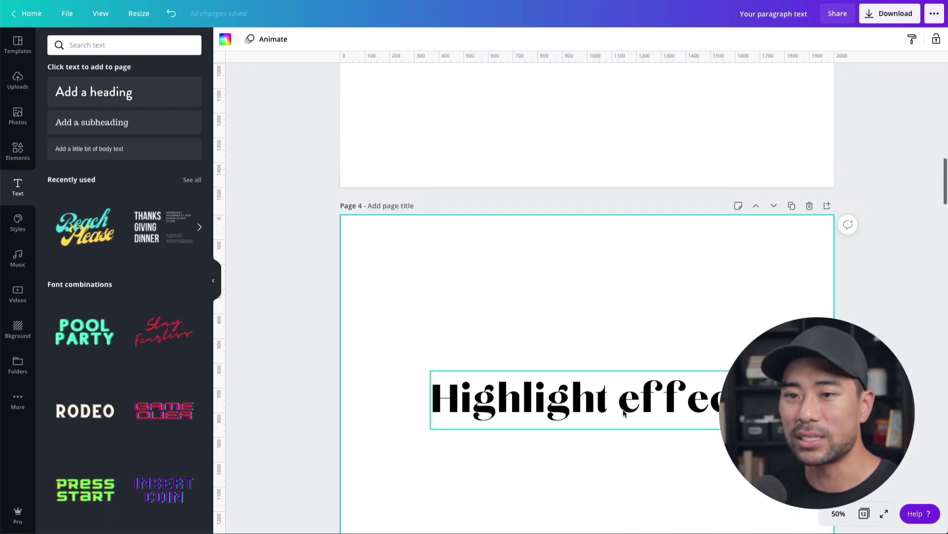
scroll(623, 413, "down", 3)
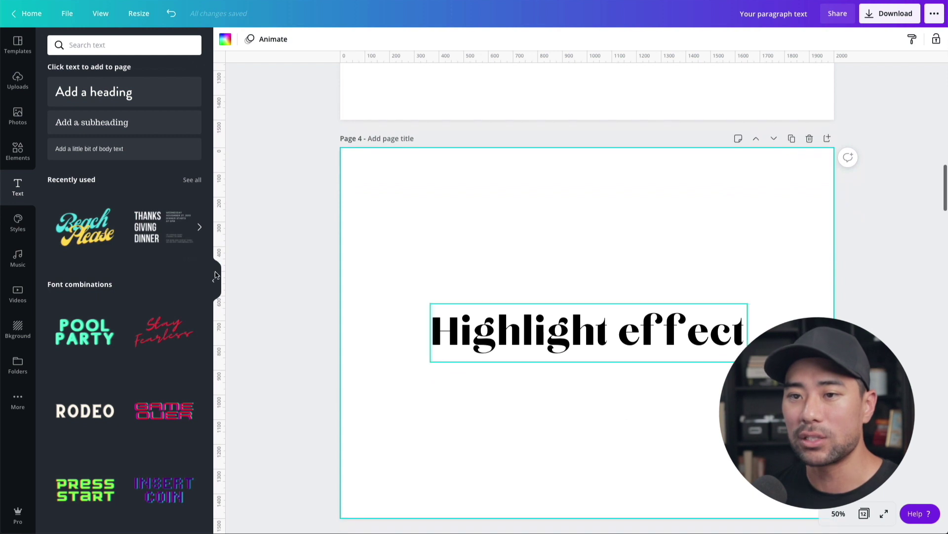
Clear the Frames search in the elements library and add a square shape to the Highlight effect page.
left_click(18, 153)
scroll(87, 181, "down", 10)
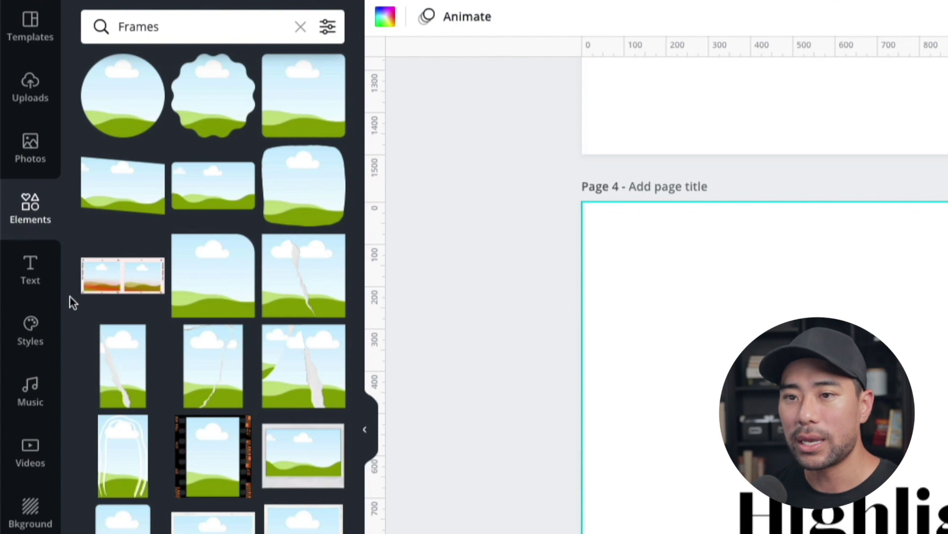
left_click(301, 28)
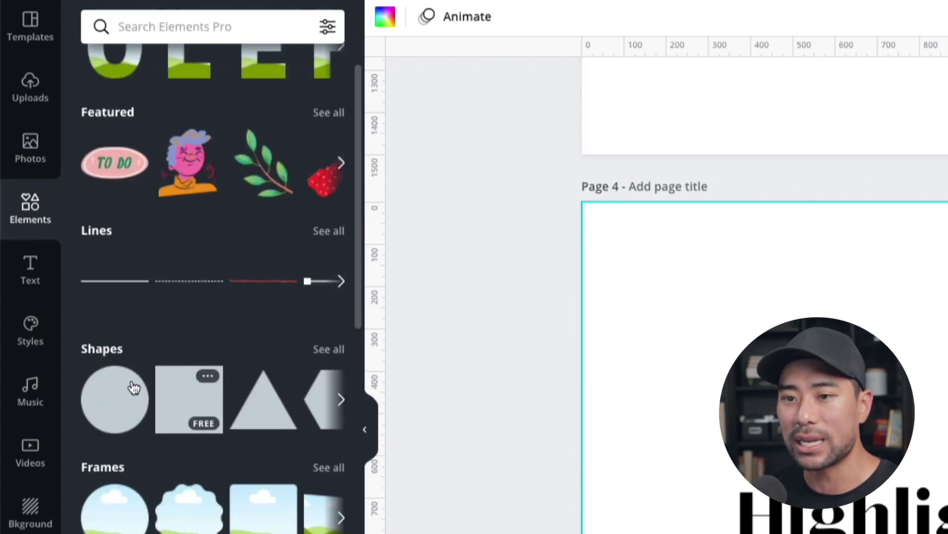
left_click(183, 399)
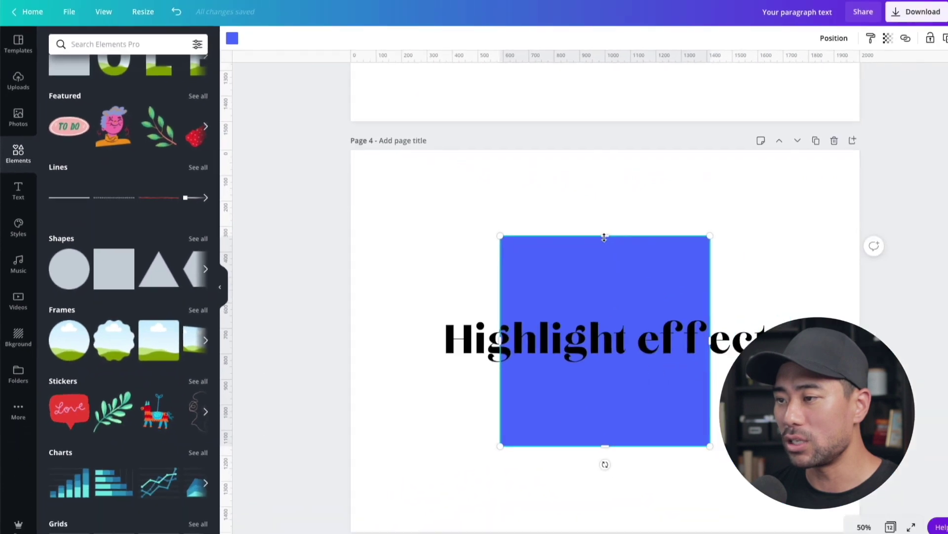
Flatten the square into a thin bar over the lower half of "Highlight effect" and stretch it across the whole heading.
left_click_drag(604, 236, 533, 344)
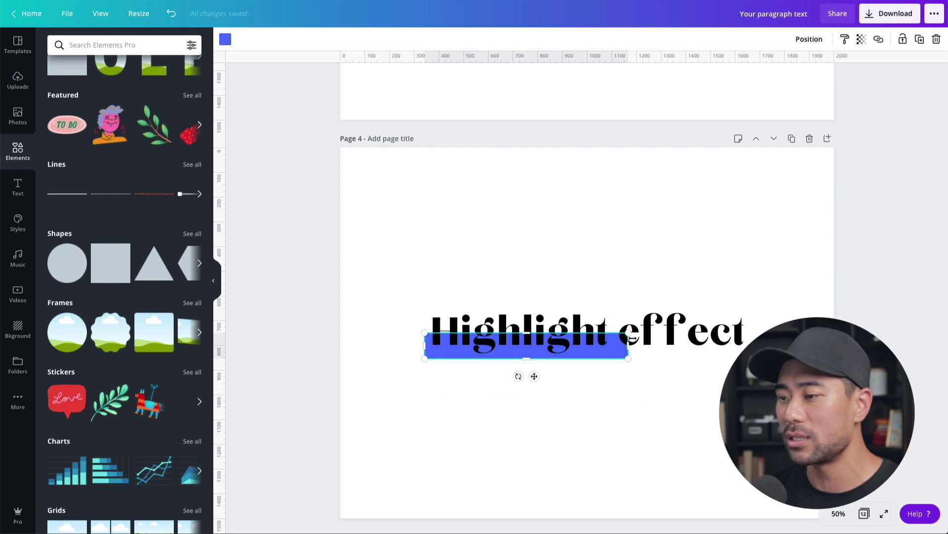
left_click_drag(628, 347, 750, 341)
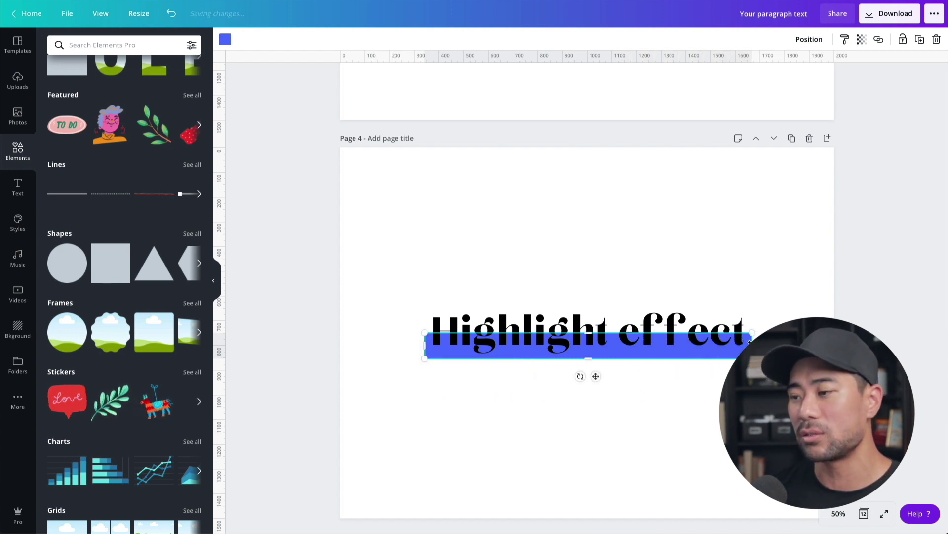
left_click(678, 387)
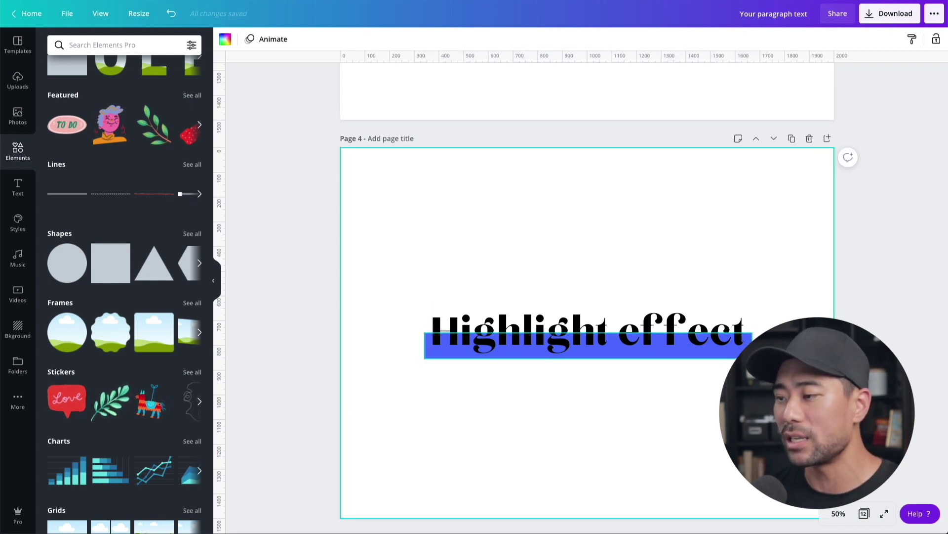
Recolor the bar with the yellow document color.
left_click(588, 351)
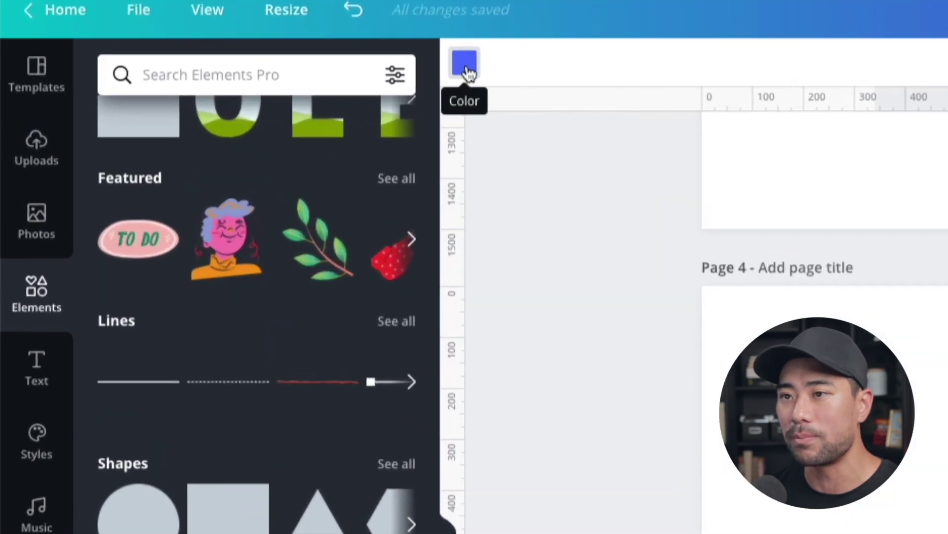
left_click(477, 72)
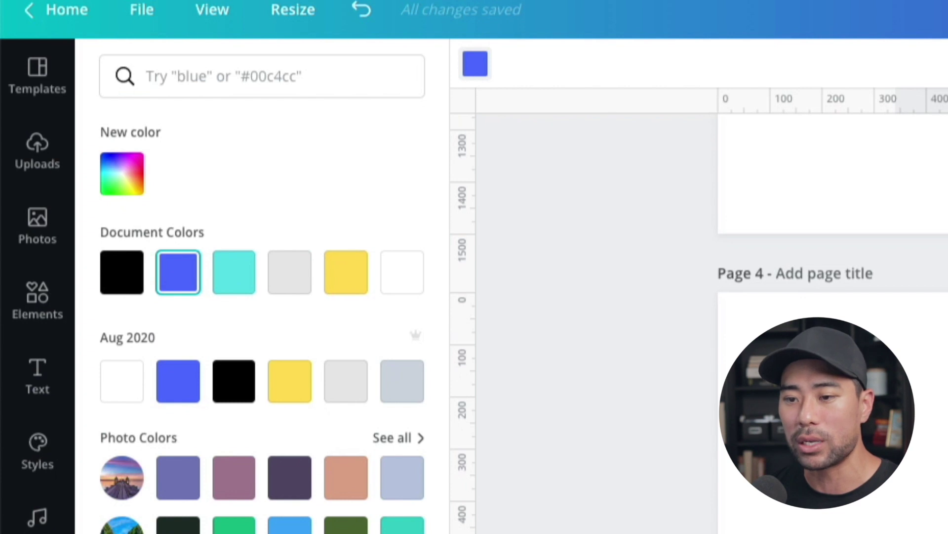
left_click(351, 286)
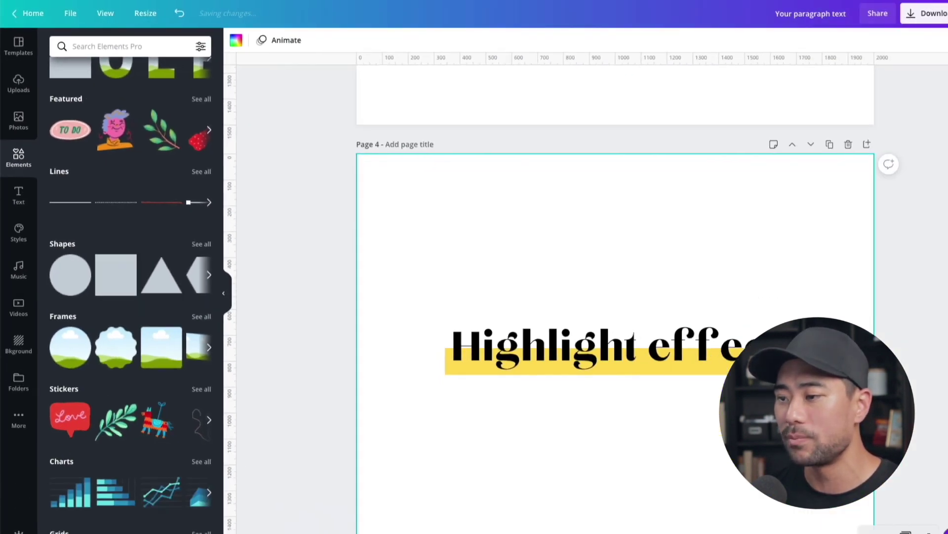
Move the yellow bar up to the middle of the heading's letters and make it slightly thinner.
left_click(427, 346)
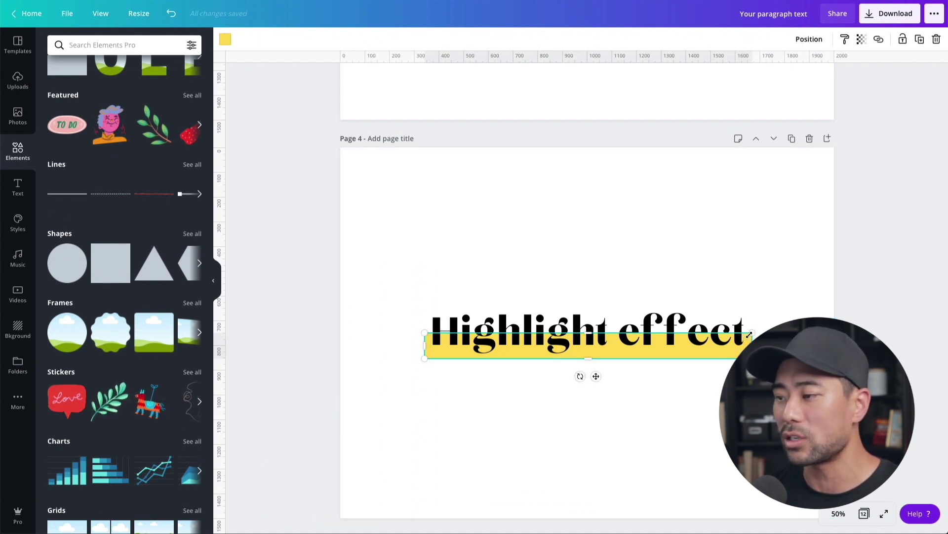
left_click_drag(597, 375, 598, 361)
left_click(596, 443)
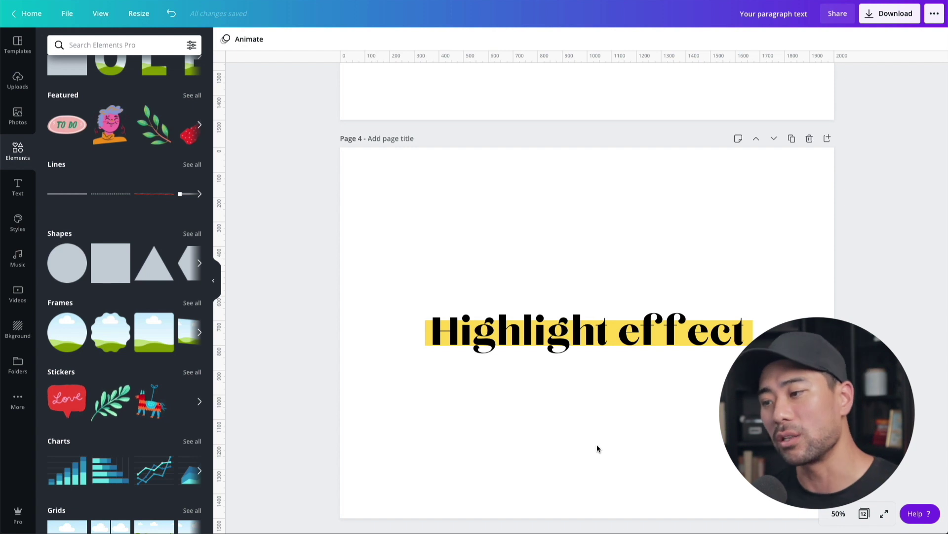
scroll(597, 443, "down", 1)
left_click(588, 284)
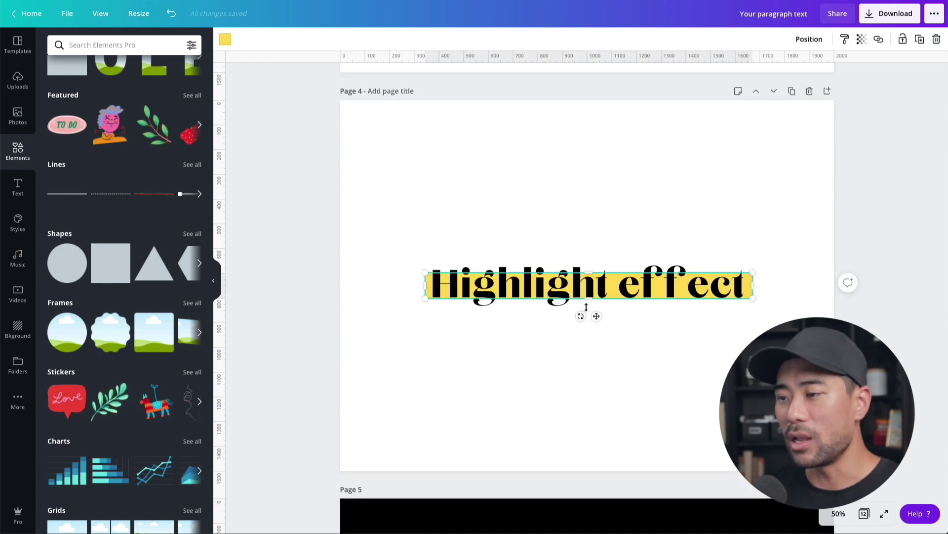
left_click_drag(588, 273, 589, 282)
left_click(588, 289)
left_click(624, 329)
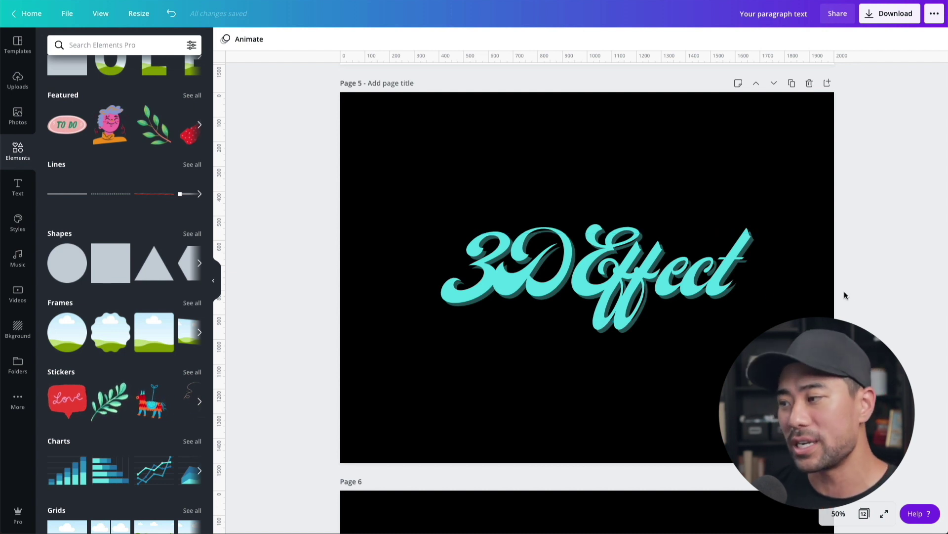
Add a blank page directly after the turquoise 3D Effect sample page.
left_click(827, 84)
scroll(692, 255, "up", 8)
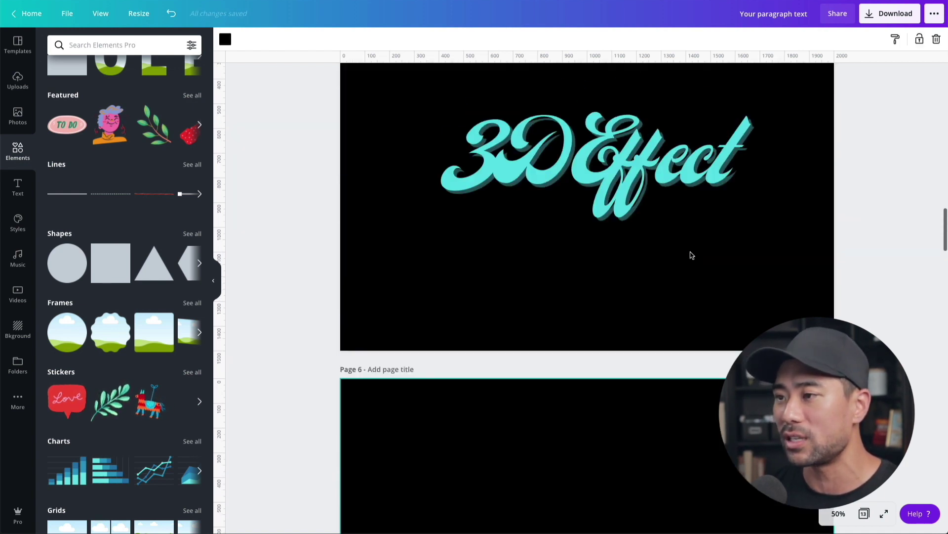
scroll(477, 354, "down", 5)
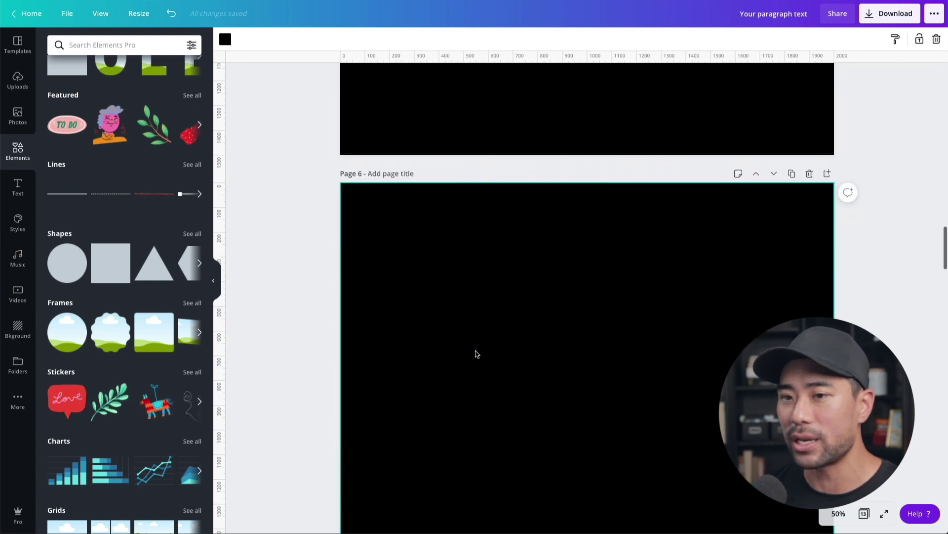
Add a heading reading "3D Effect" to the new black page 6.
left_click(16, 195)
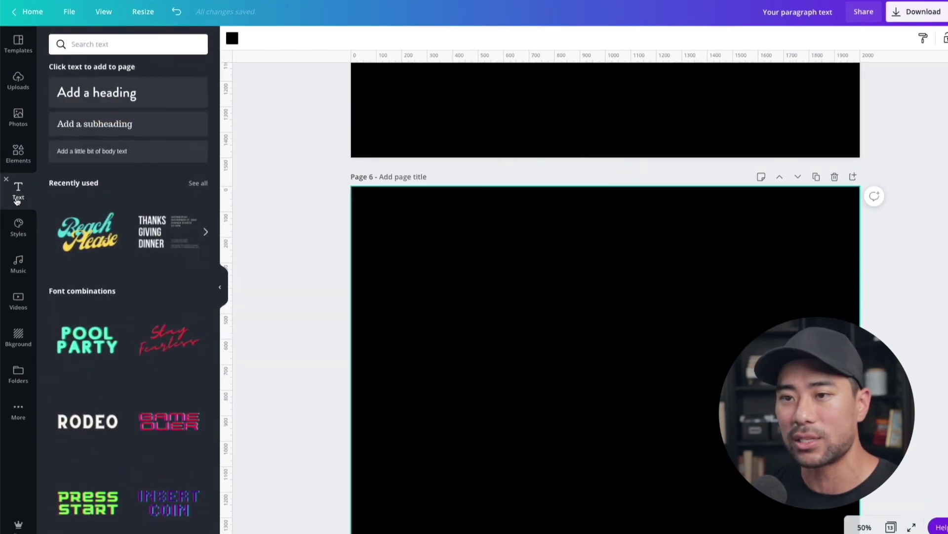
left_click(190, 111)
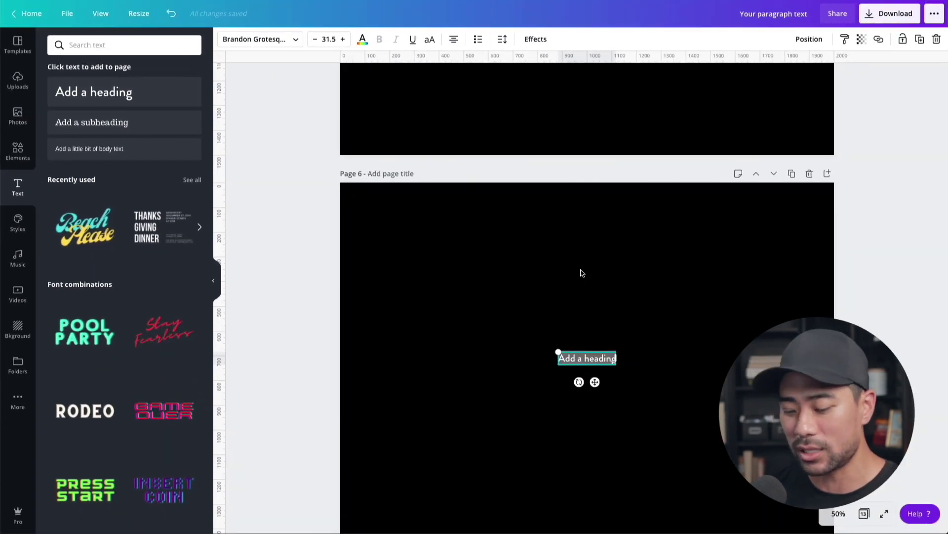
type("3D Effect")
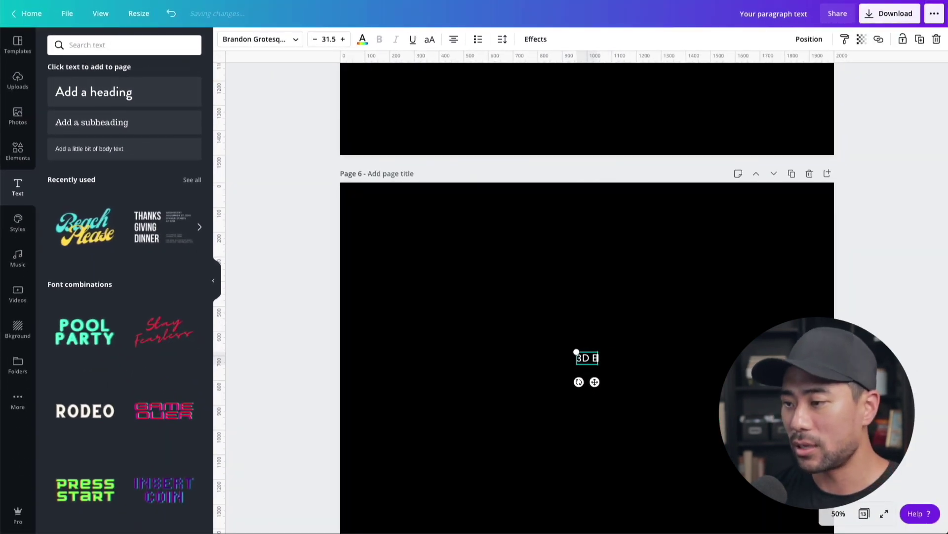
left_click(625, 399)
Enlarge the "3D Effect" heading to size 204 and center it on the page.
left_click(600, 356)
left_click_drag(609, 364, 721, 435)
key("Escape")
left_click_drag(705, 397, 589, 374)
left_click(589, 456)
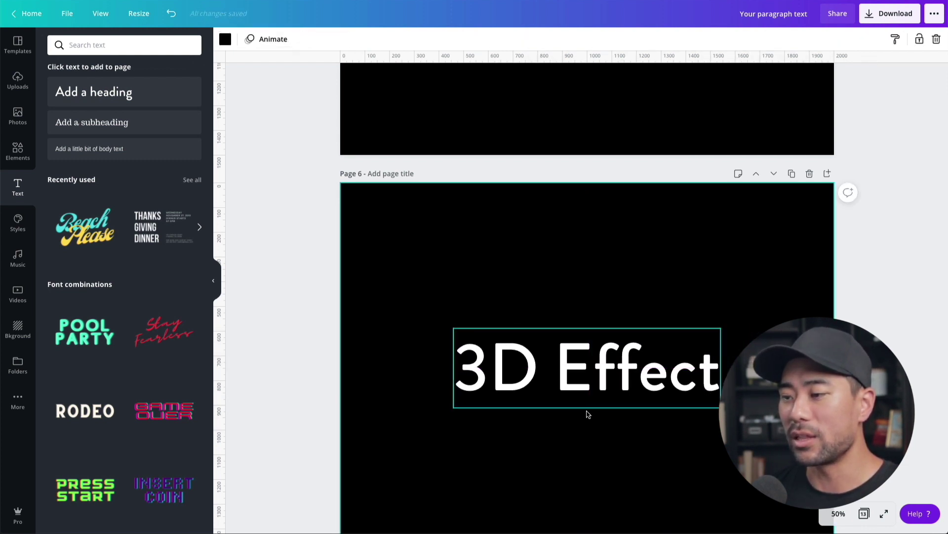
Color the "3D Effect" heading with the turquoise document color to match the sample on page 5.
scroll(655, 311, "up", 4)
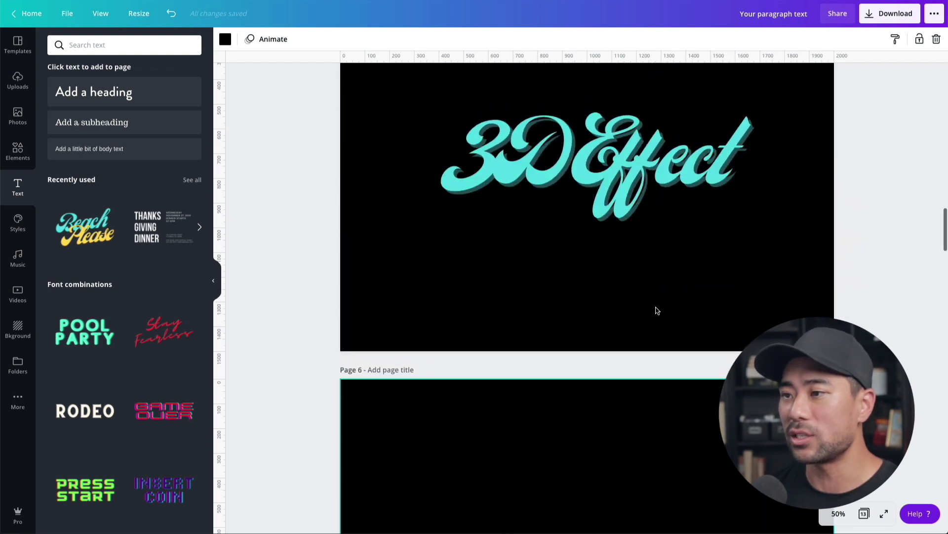
scroll(594, 218, "down", 4)
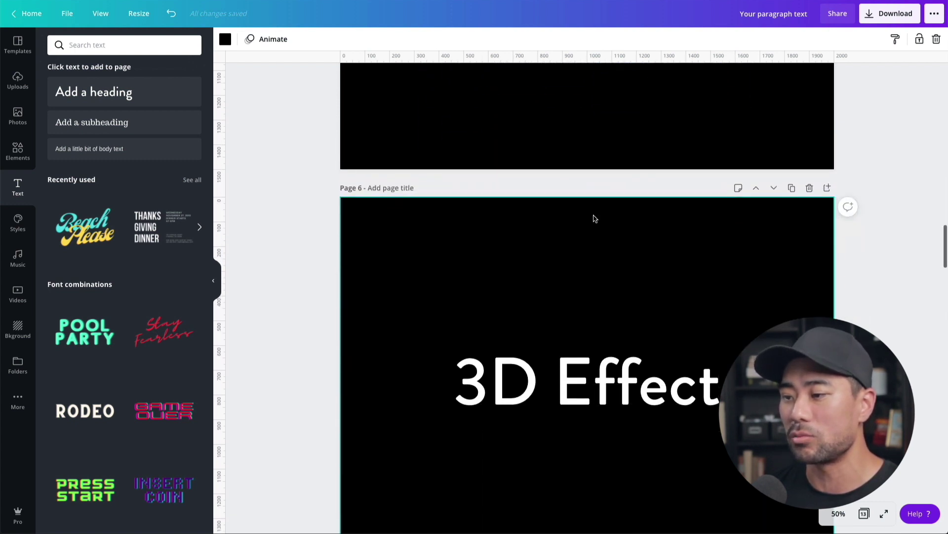
left_click(573, 401)
left_click(363, 39)
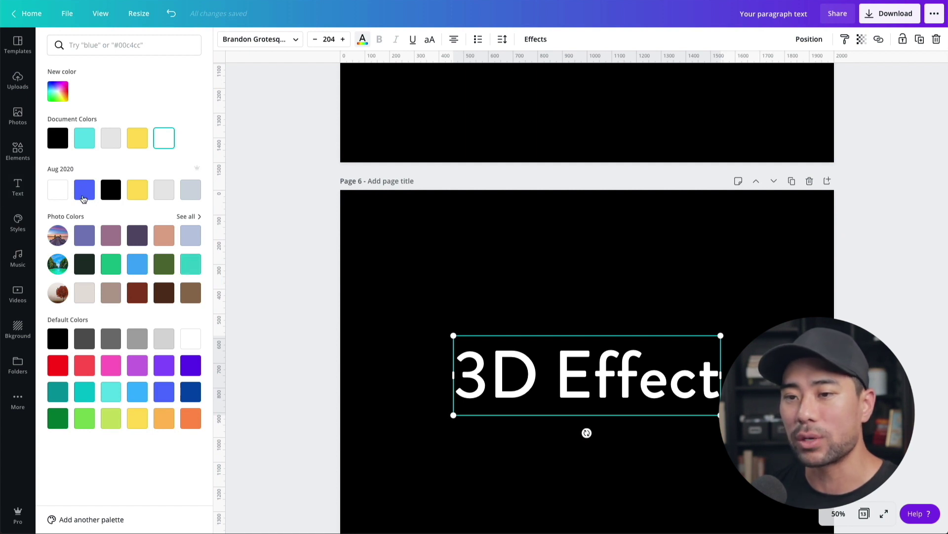
left_click(85, 138)
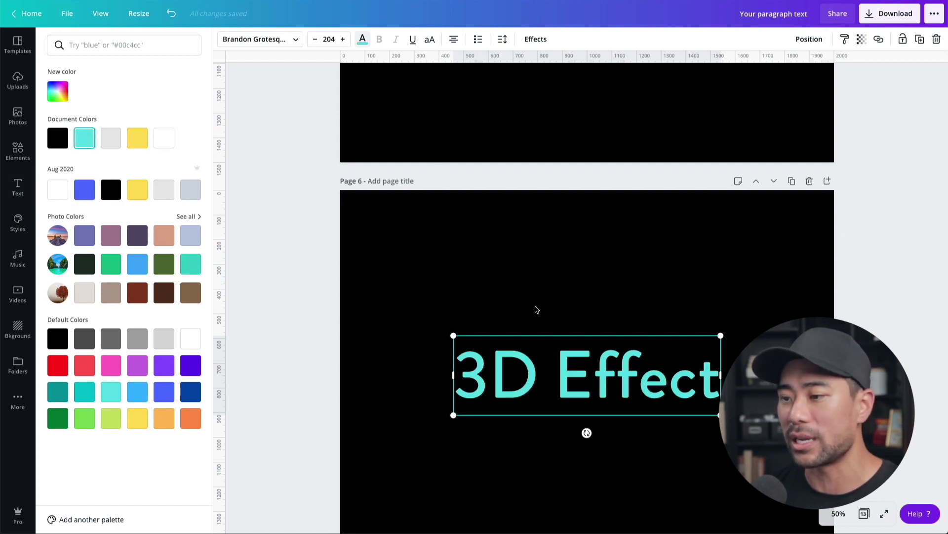
key("Escape")
scroll(534, 309, "up", 3)
scroll(588, 309, "down", 3)
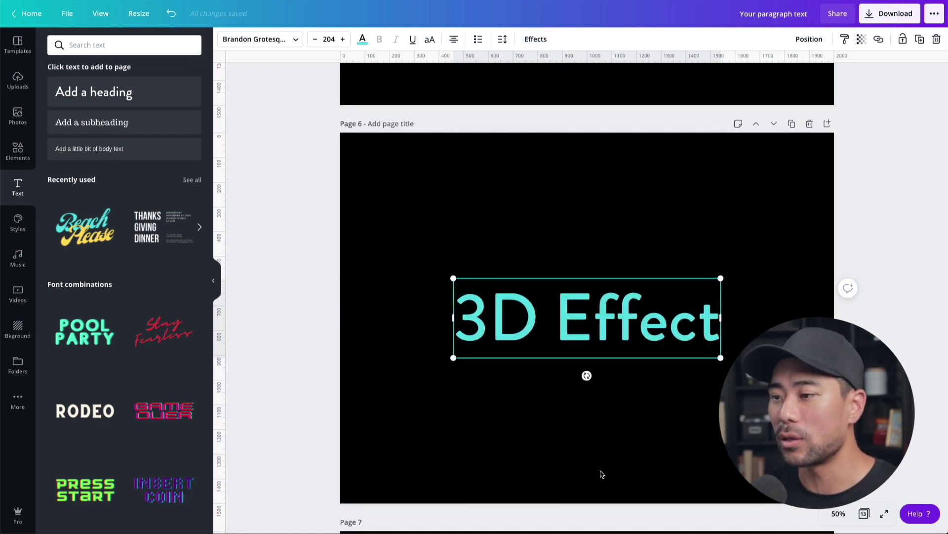
Apply the Shadow text effect to the turquoise "3D Effect" heading.
left_click(561, 408)
left_click(579, 322)
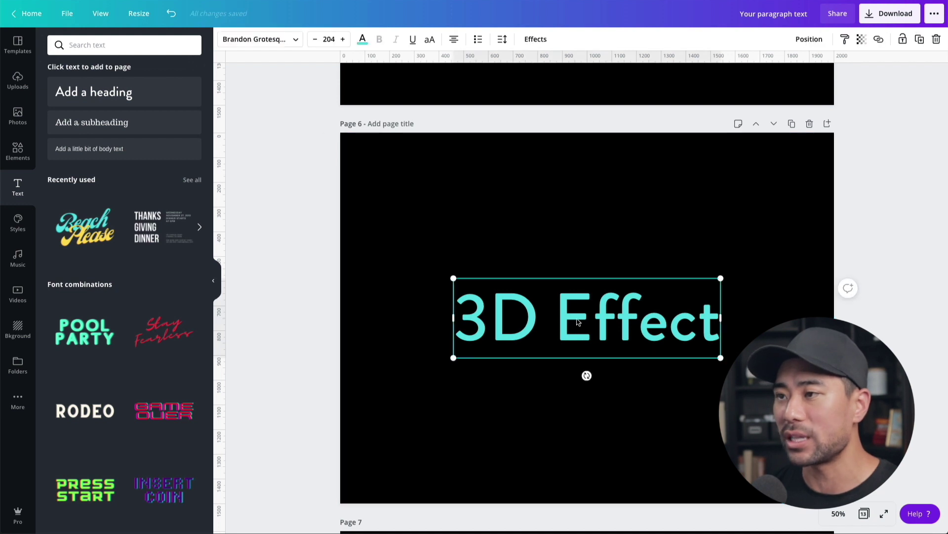
left_click(530, 40)
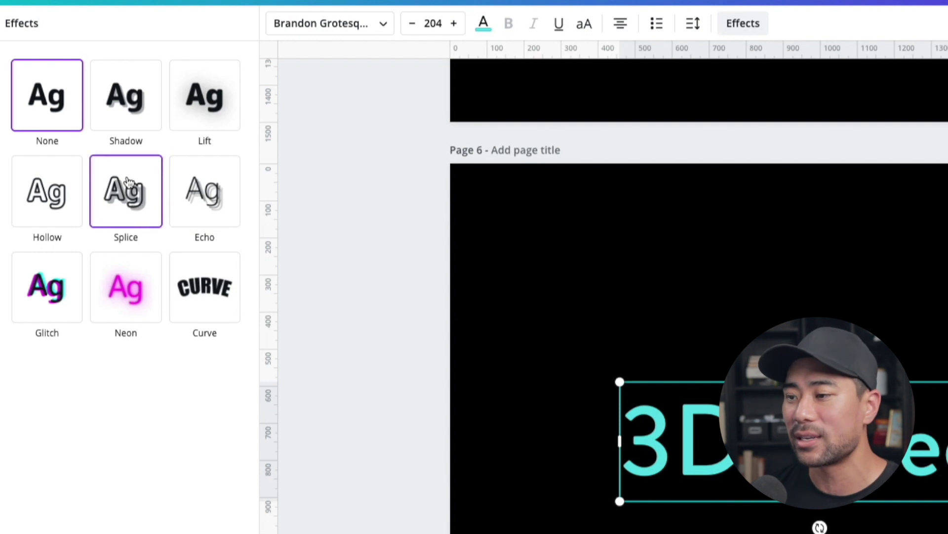
left_click(122, 114)
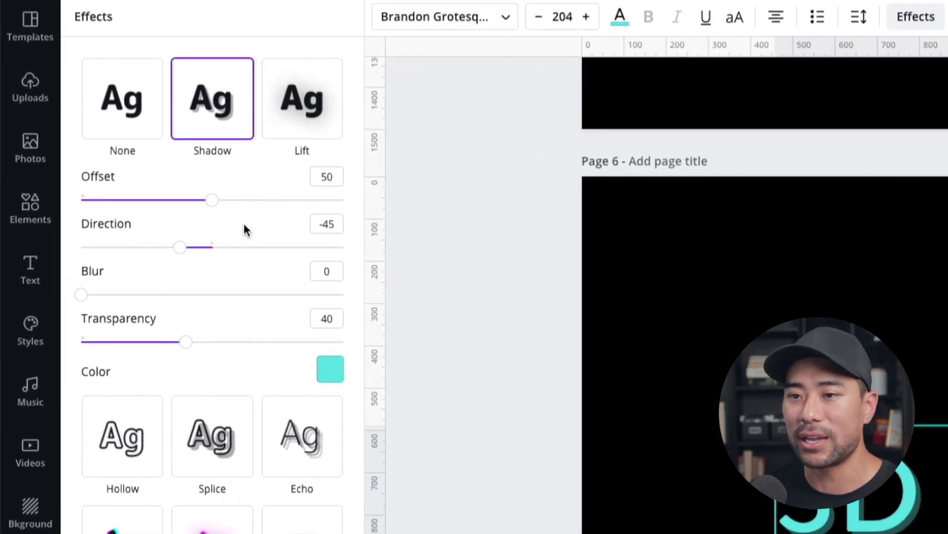
Set the heading's shadow to offset 54, direction -50, blur 0 and transparency 49.
mouse_move(218, 209)
left_mouse_down()
mouse_move(148, 206)
mouse_move(289, 207)
mouse_move(225, 205)
left_mouse_up()
left_click_drag(179, 247, 127, 249)
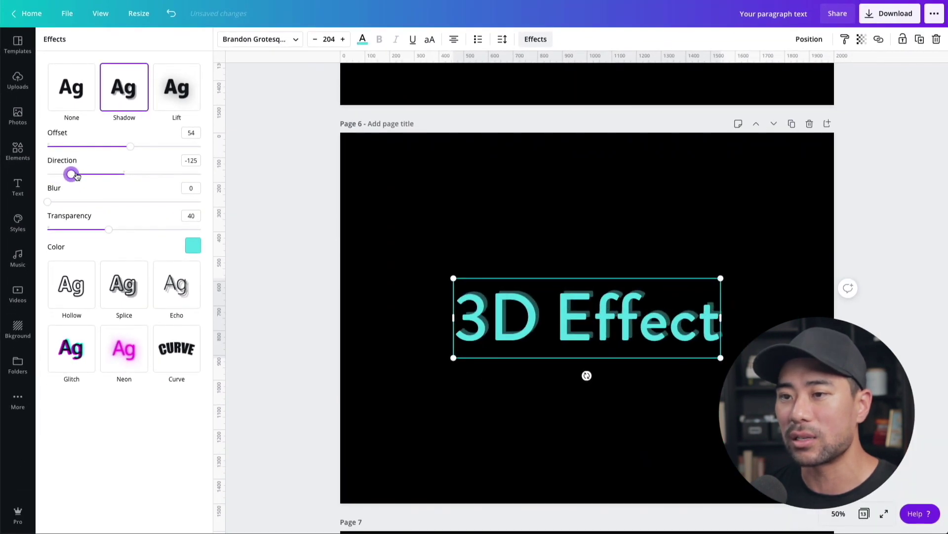
left_click_drag(75, 175, 102, 173)
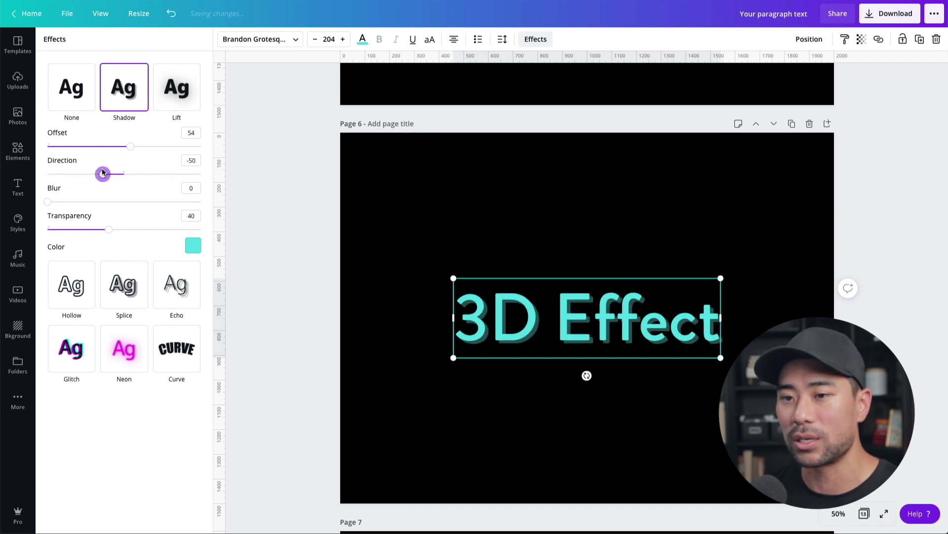
left_click_drag(49, 204, 30, 196)
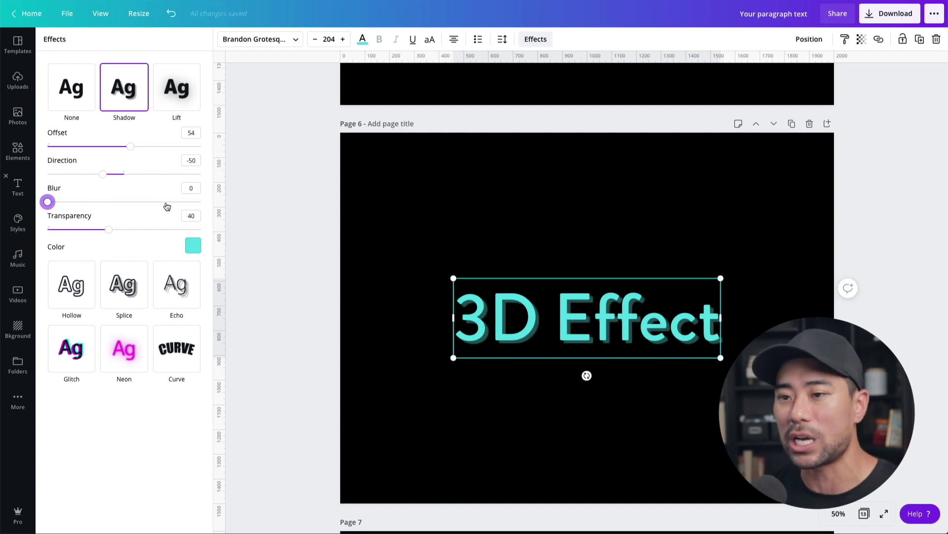
left_click_drag(109, 230, 129, 234)
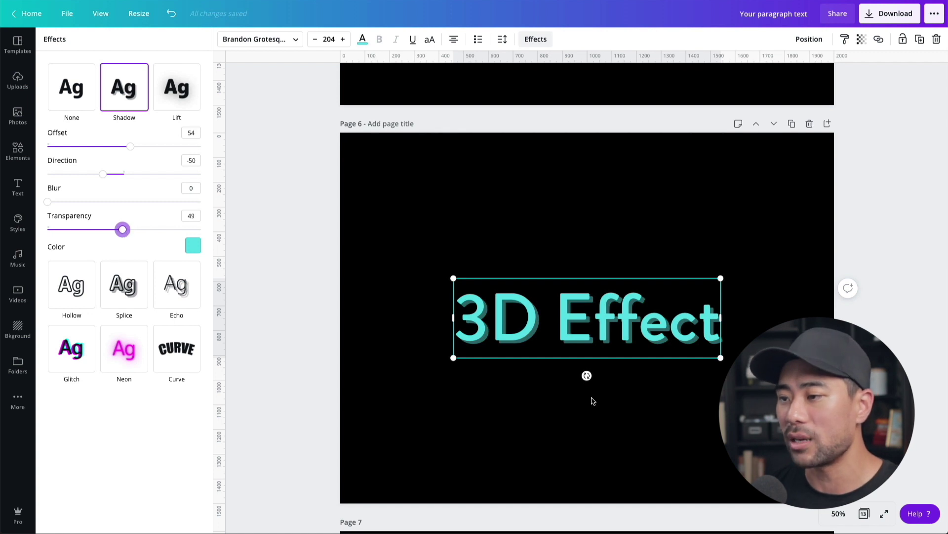
Change the "3D Effect" heading's shadow color to white and lower its transparency slightly.
left_click(194, 246)
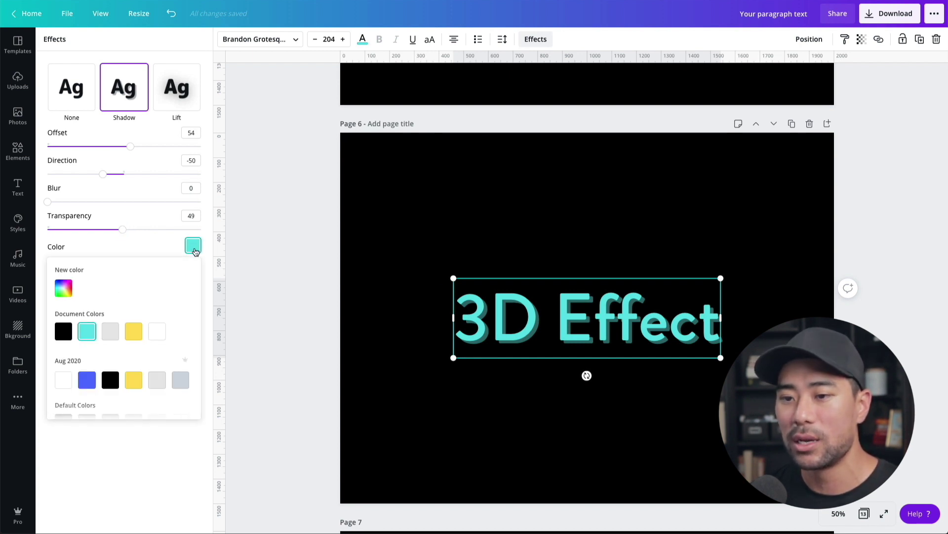
left_click(162, 332)
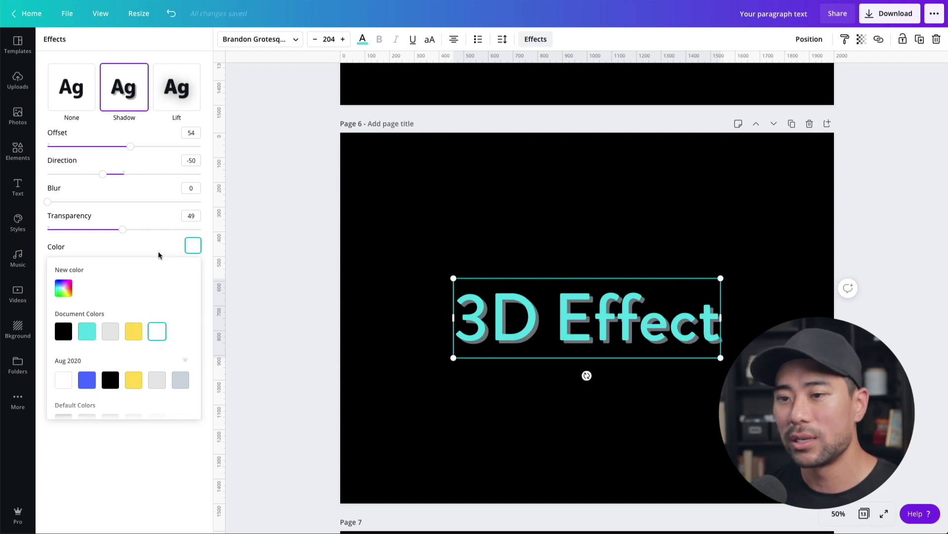
left_click(148, 238)
mouse_move(125, 230)
left_mouse_down()
mouse_move(140, 229)
mouse_move(103, 229)
mouse_move(134, 230)
mouse_move(118, 230)
left_mouse_up()
left_click(277, 339)
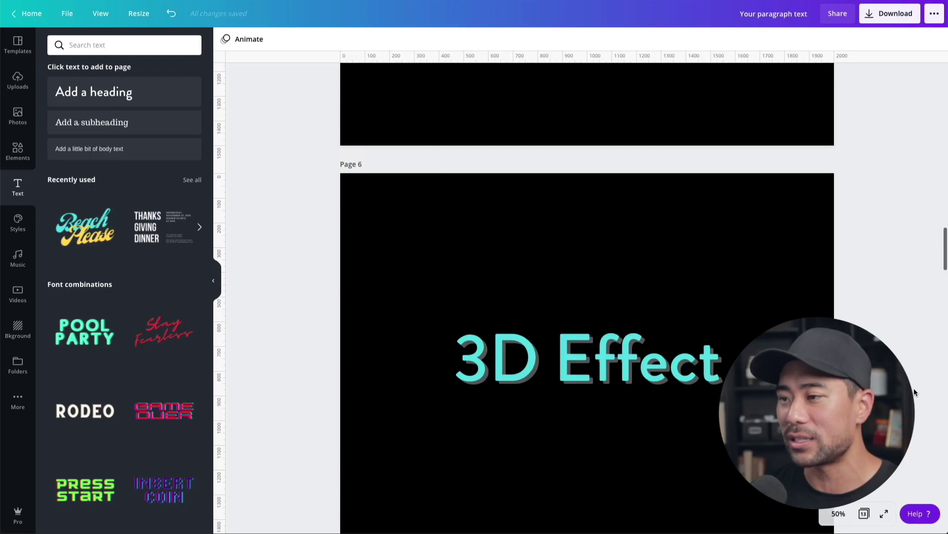
Rotate the script-style "3D Effect" sample on page 5 to -15°.
scroll(914, 387, "down", 10)
scroll(913, 387, "up", 2)
scroll(914, 387, "up", 1)
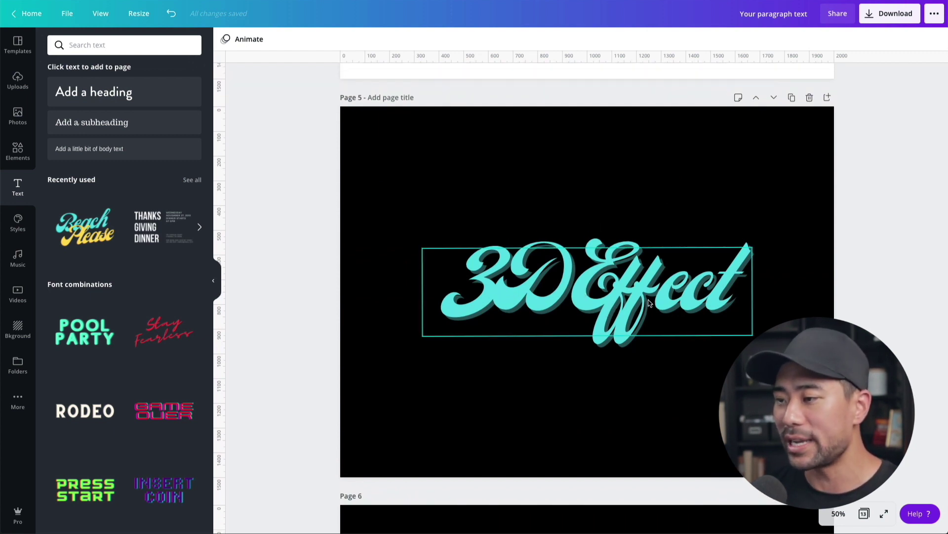
left_click(622, 298)
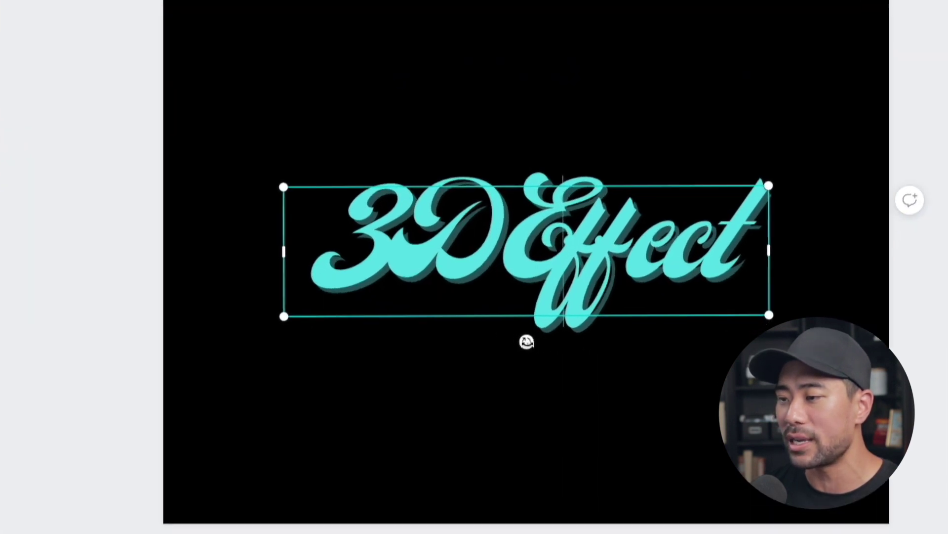
left_click_drag(588, 352, 594, 353)
left_click_drag(515, 338, 535, 341)
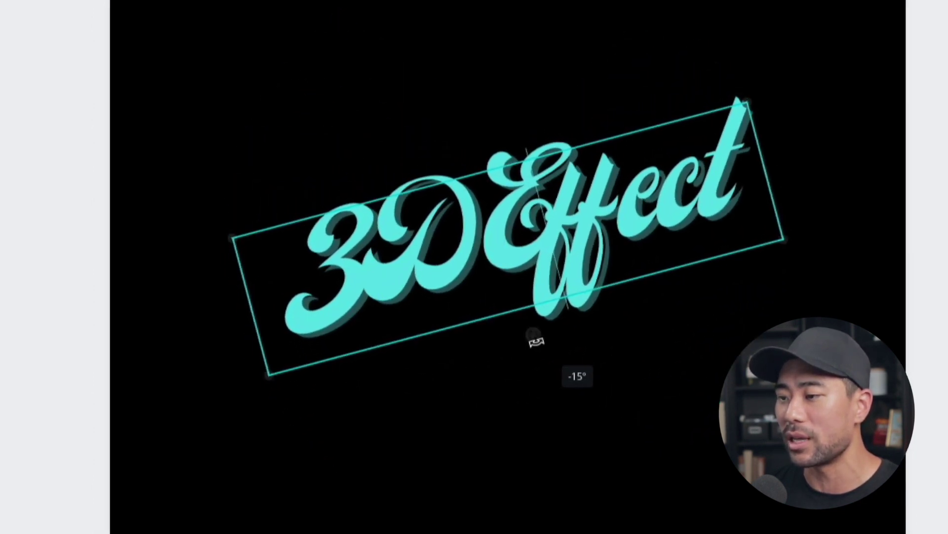
left_click(524, 403)
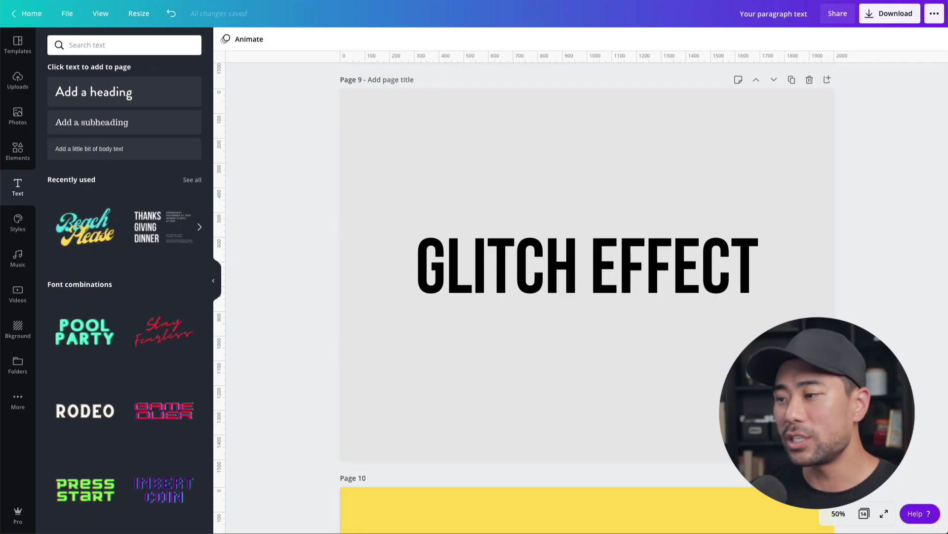
Apply the Glitch effect to the "GLITCH EFFECT" heading on page 9 with an offset of 39.
left_click(630, 292)
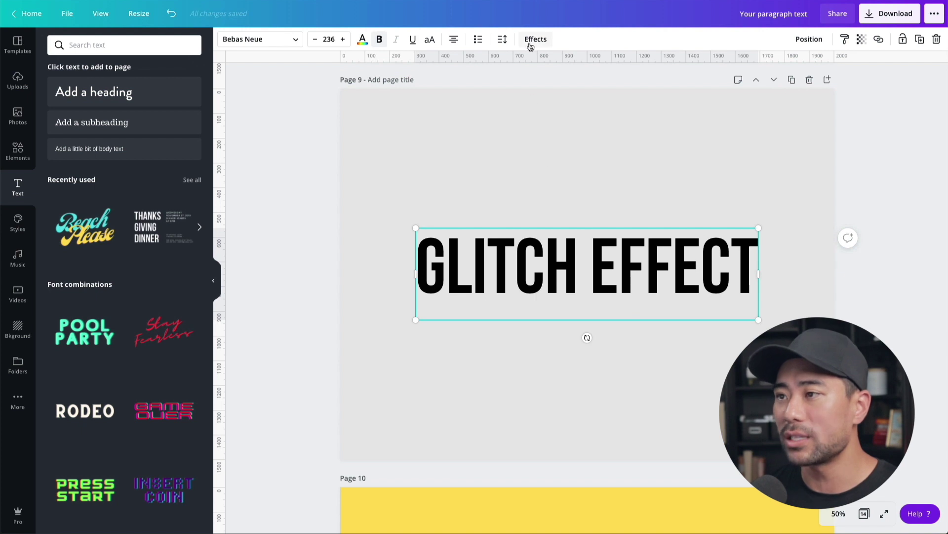
left_click(530, 43)
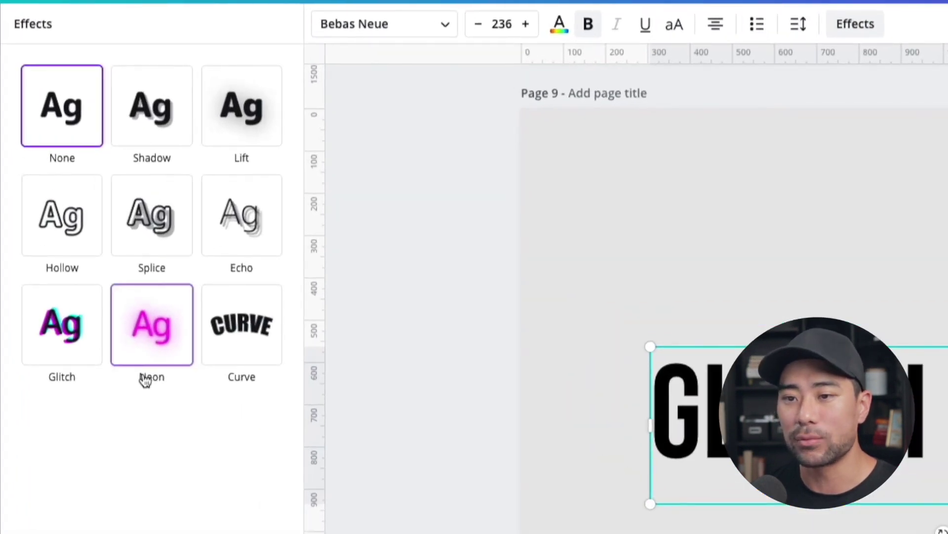
left_click(60, 354)
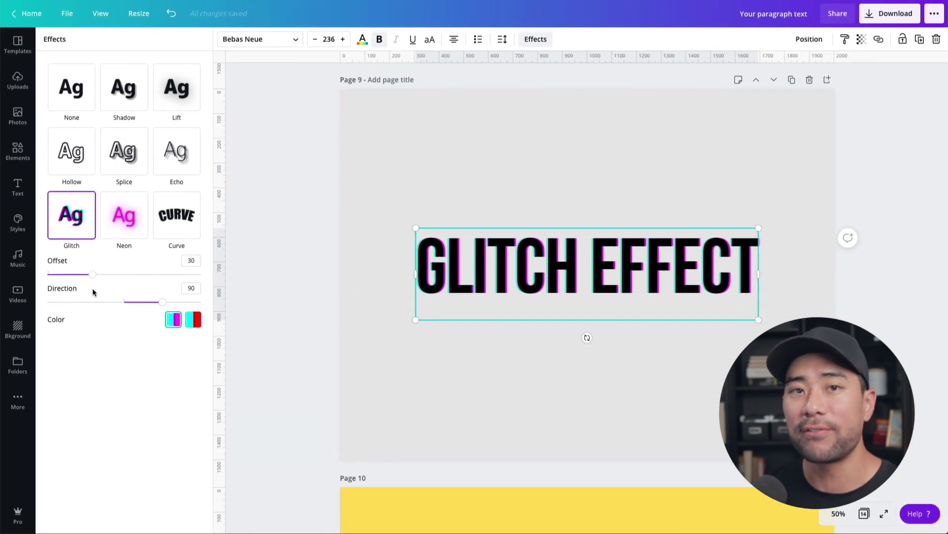
mouse_move(92, 274)
left_mouse_down()
mouse_move(61, 273)
mouse_move(120, 275)
mouse_move(106, 275)
left_mouse_up()
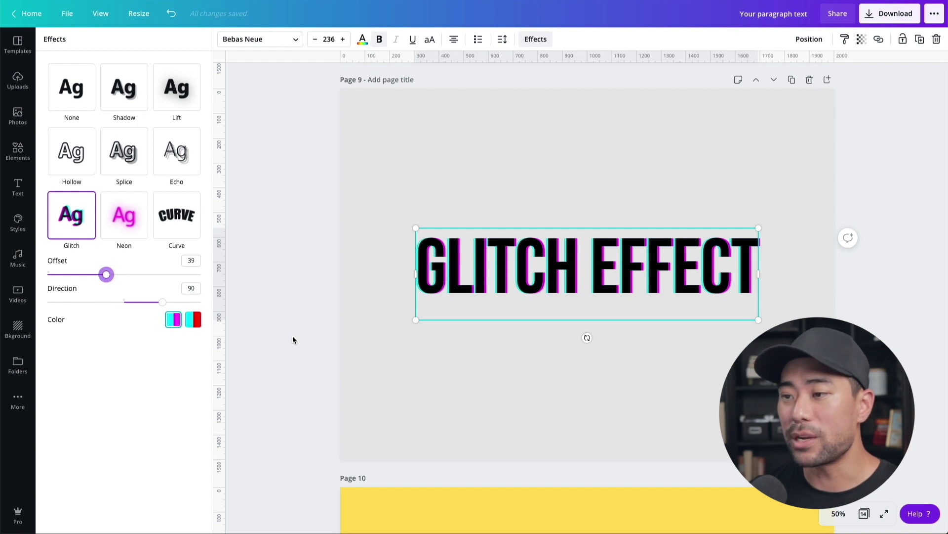
key("Escape")
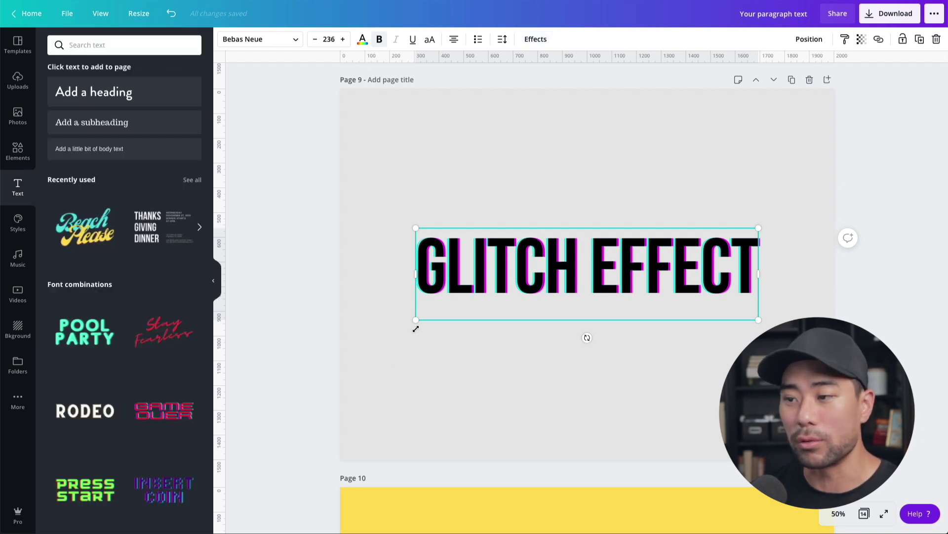
Try a black background on page 9, undo it and reopen the "GLITCH EFFECT" heading's text effects.
left_click(387, 267)
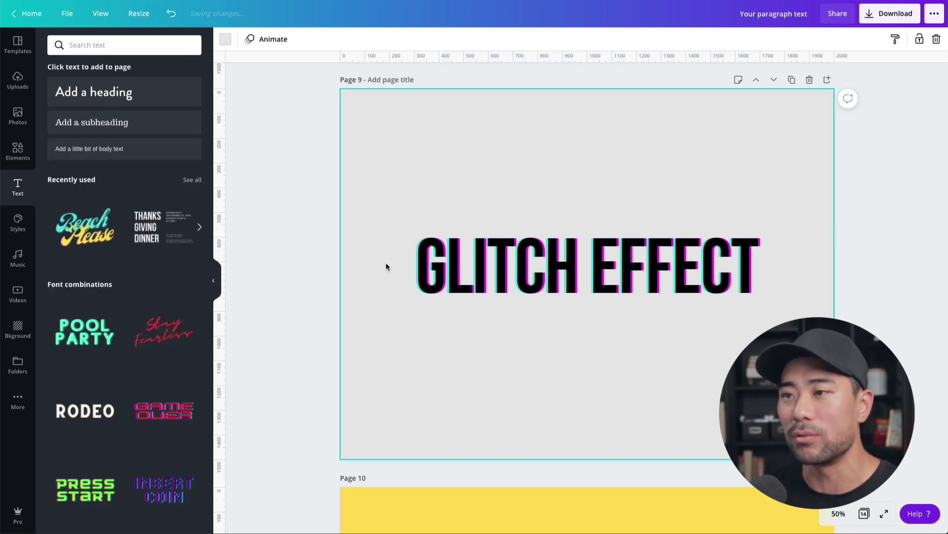
left_click(227, 40)
left_click(57, 146)
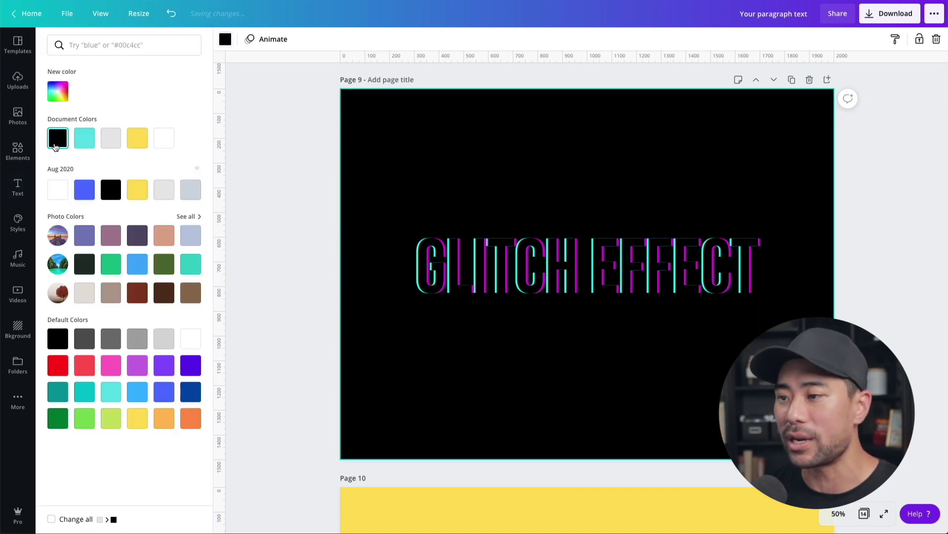
key("ctrl+z")
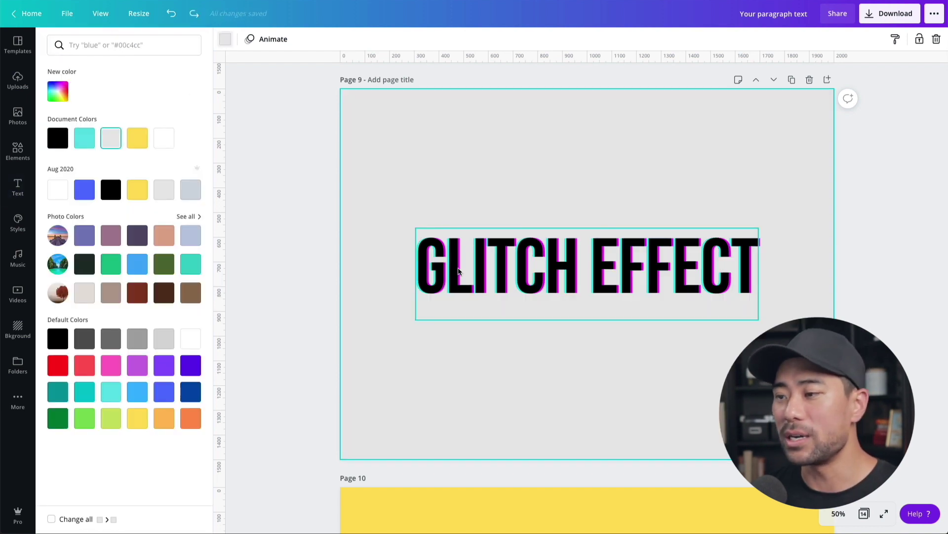
left_click(435, 277)
left_click(527, 44)
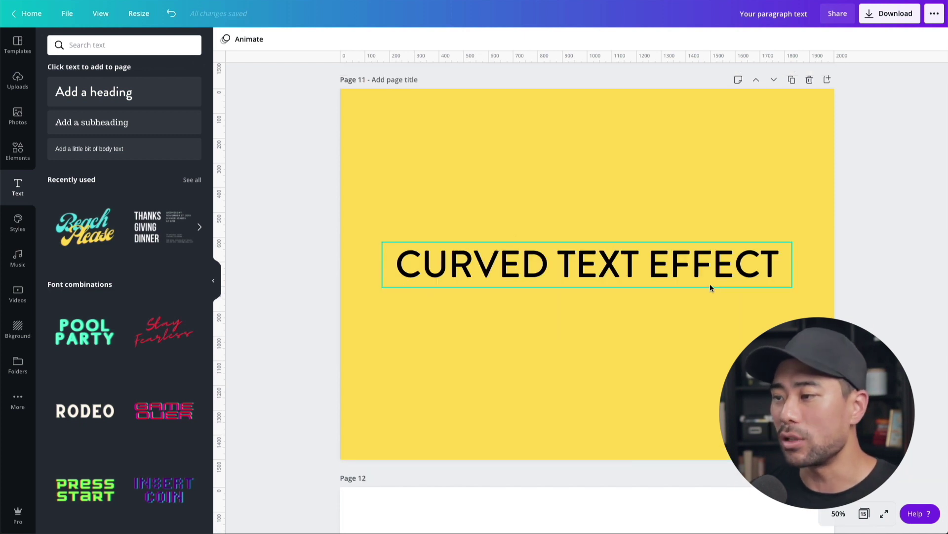
Apply the Curve effect to the "CURVED TEXT EFFECT" heading on page 11 with a gentle curve of 11.
left_click(616, 275)
left_click(536, 39)
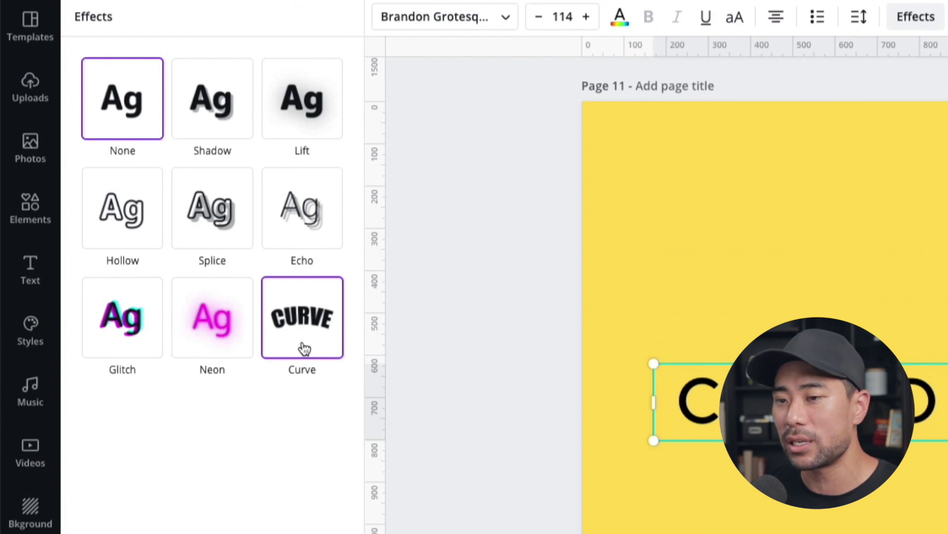
left_click(304, 349)
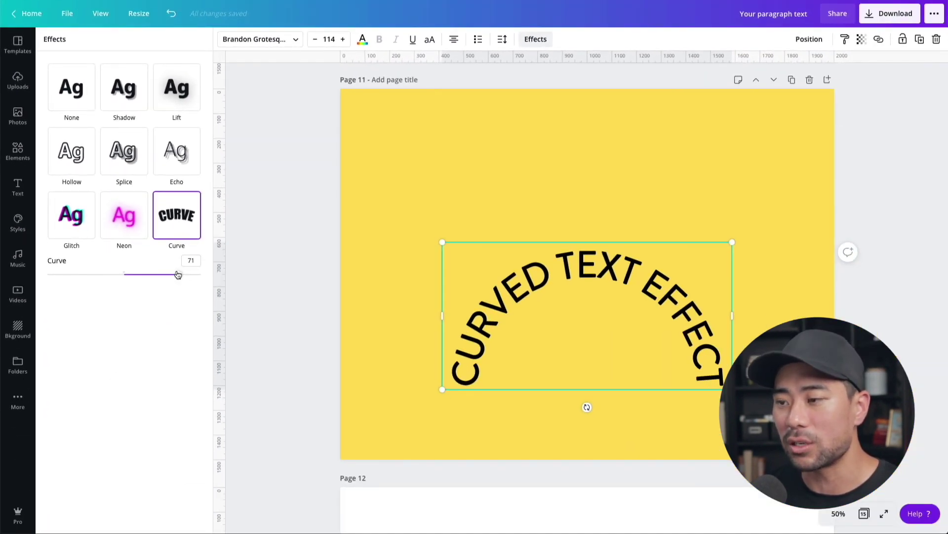
left_click_drag(177, 275, 129, 274)
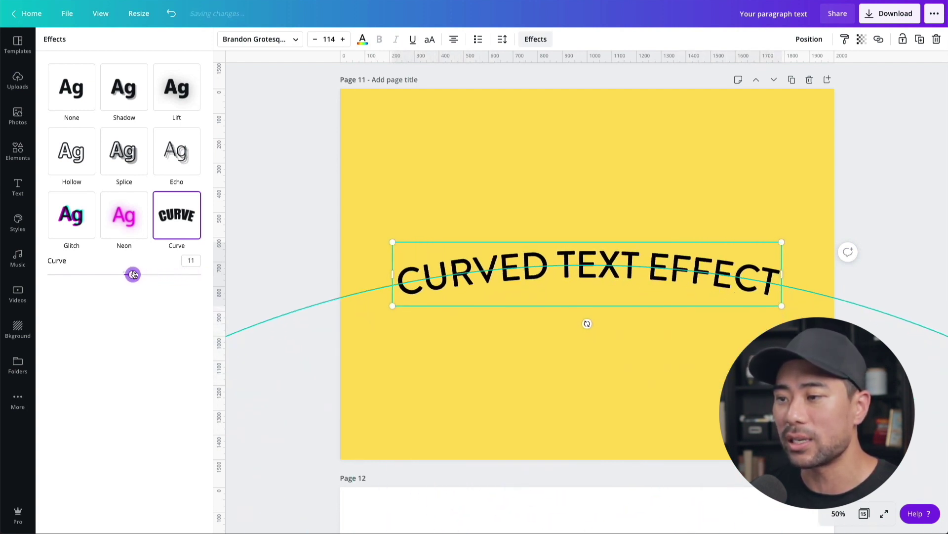
left_click(296, 256)
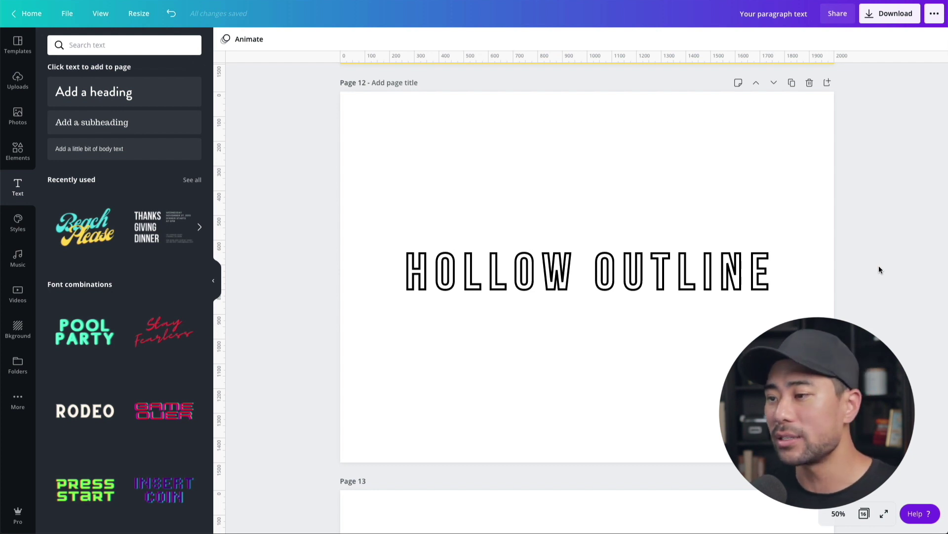
Apply the Hollow effect to the "HOLLOW OUTLINE" heading on page 13 and reduce its thickness to a thin outline.
scroll(879, 272, "down", 2)
scroll(880, 271, "down", 4)
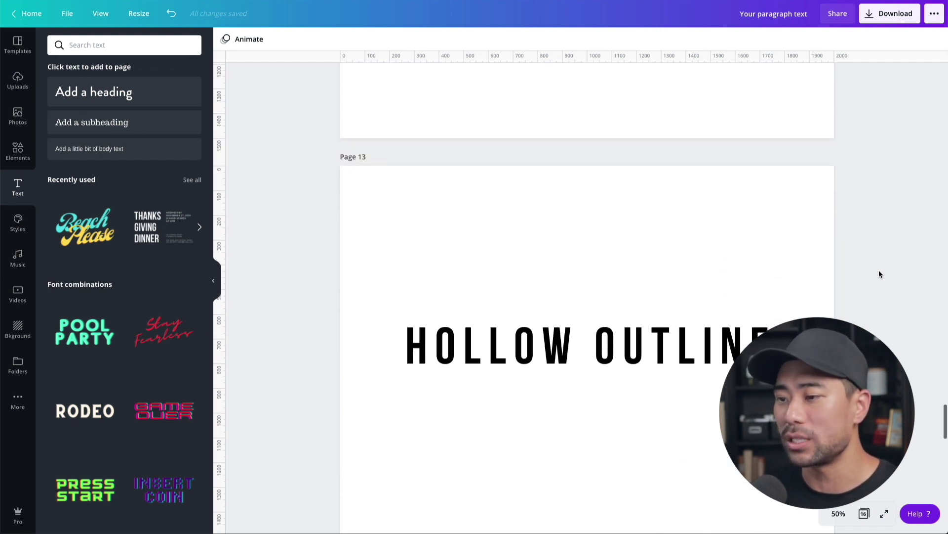
left_click(684, 323)
left_click(538, 38)
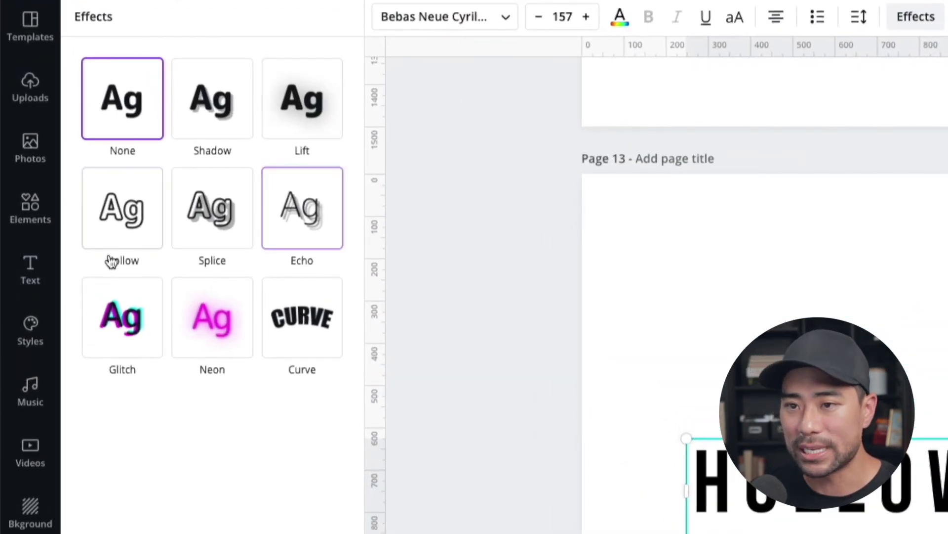
left_click(127, 234)
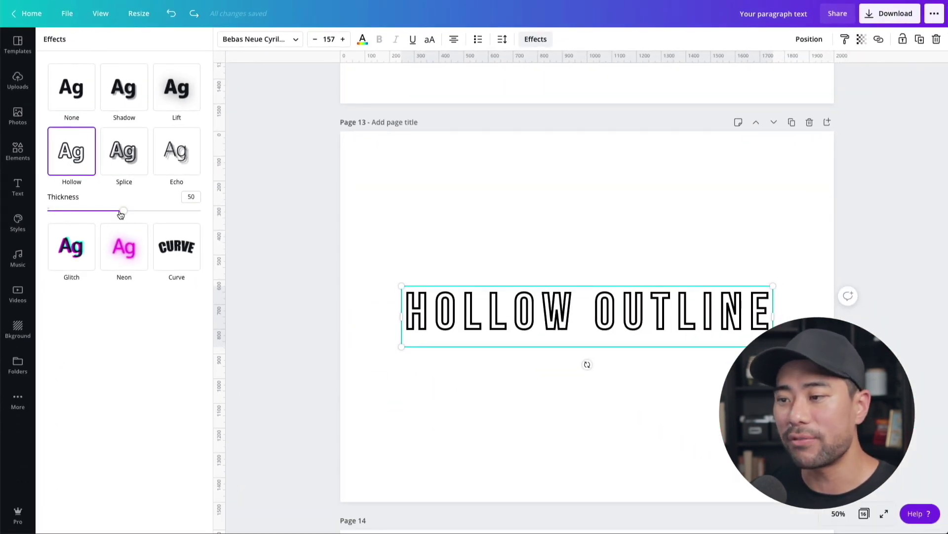
left_click_drag(120, 214, 67, 227)
left_click(256, 341)
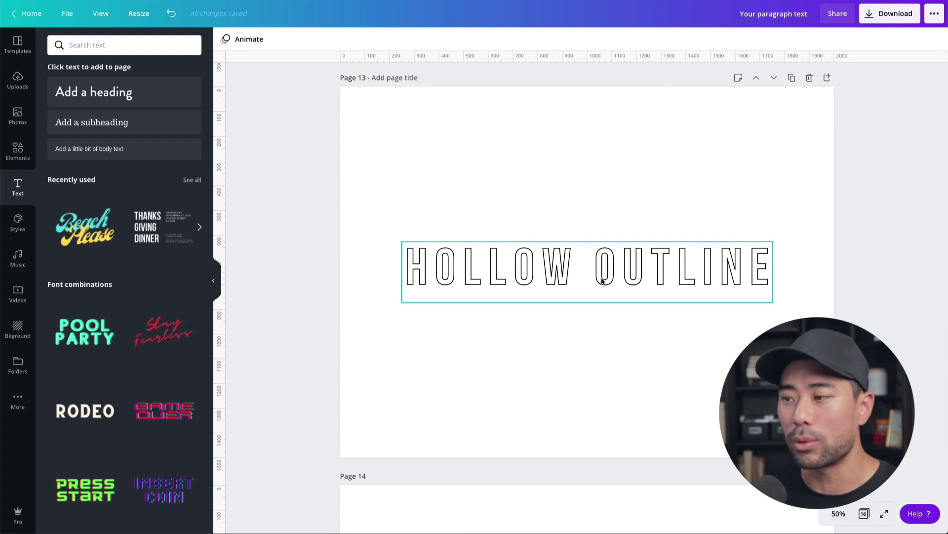
Separate the two layers of the "SOLID OUTLINE" sample on page 14, moving the black hollow text above the yellow text.
left_click(606, 337)
scroll(606, 337, "down", 8)
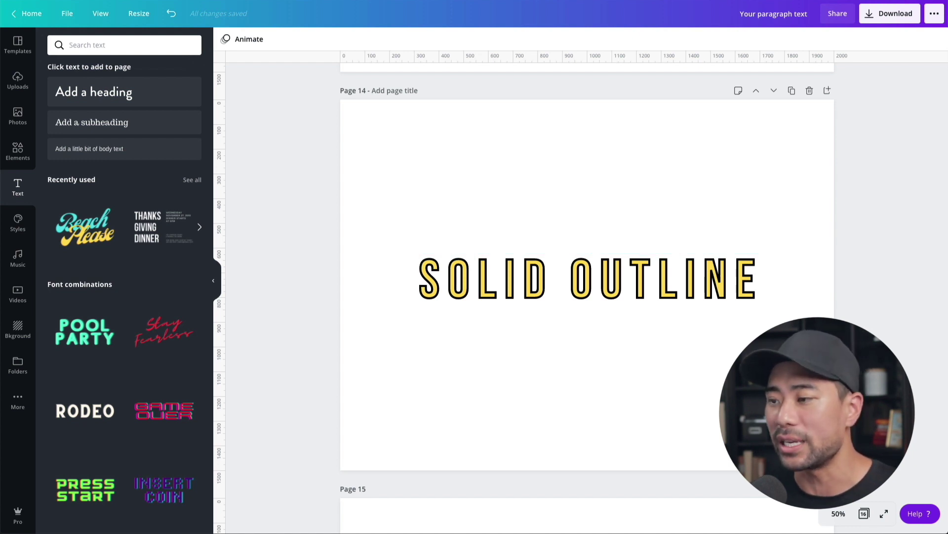
left_click_drag(657, 298, 626, 264)
left_click(769, 39)
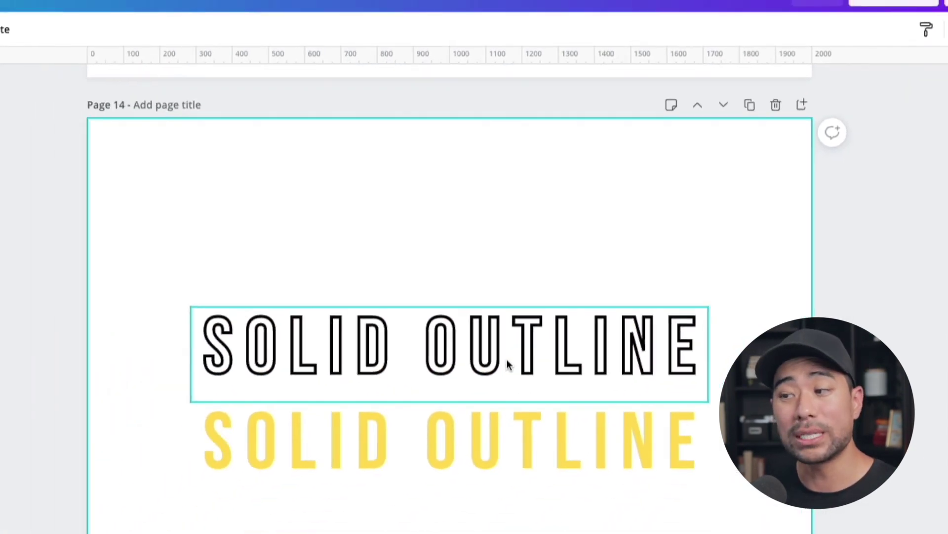
left_click(495, 438)
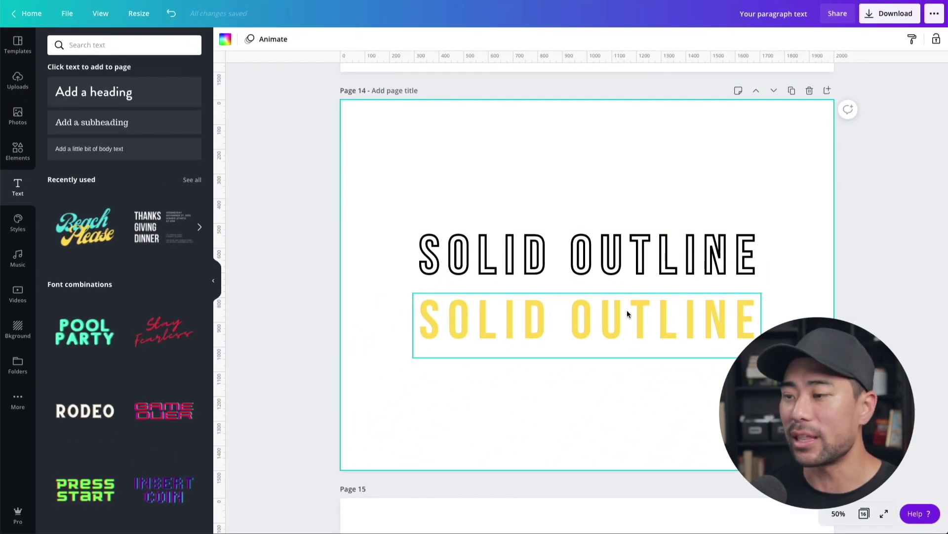
left_click(621, 324)
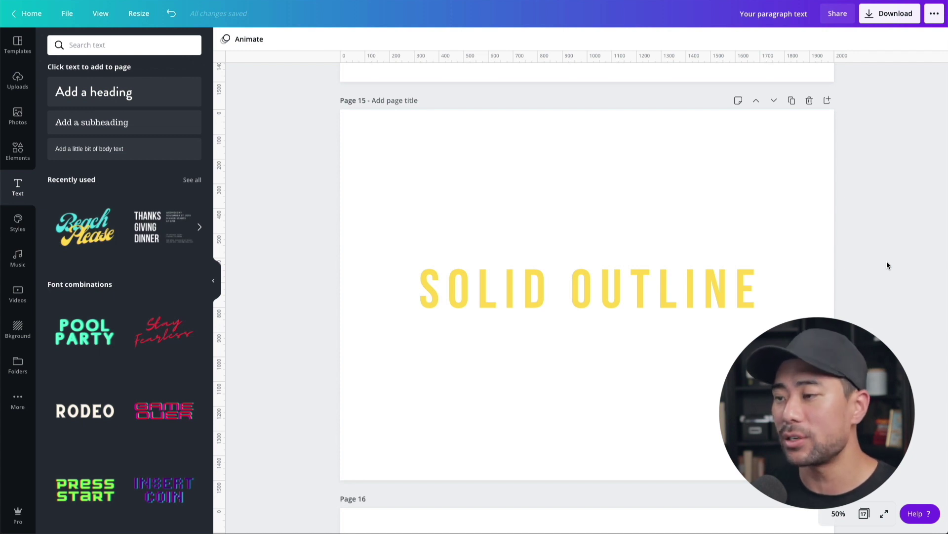
Check the text color options of the yellow "SOLID OUTLINE" heading on page 15.
left_click(645, 307)
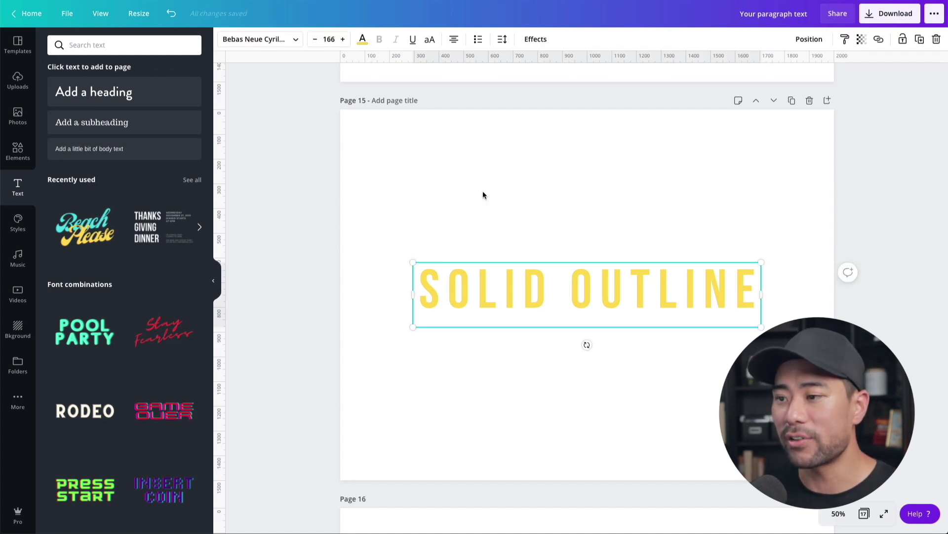
left_click(363, 39)
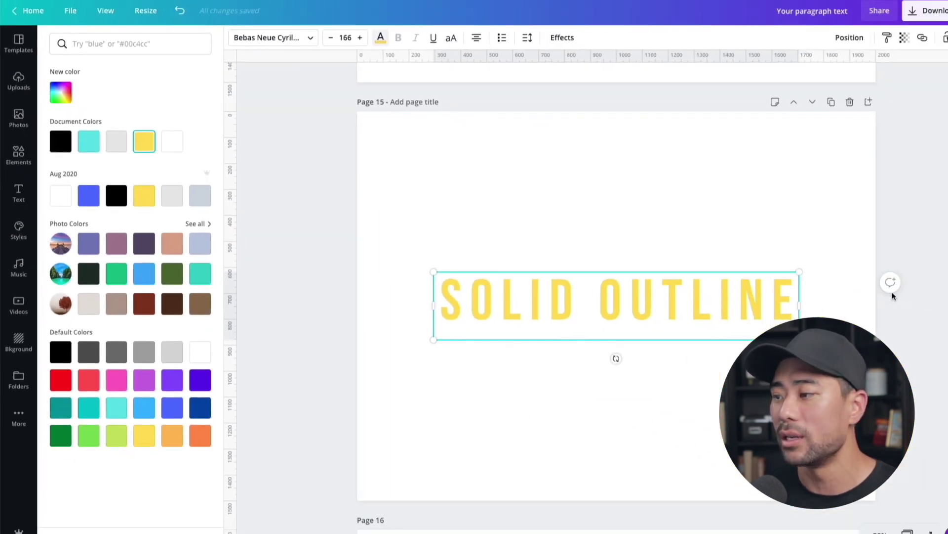
key("Escape")
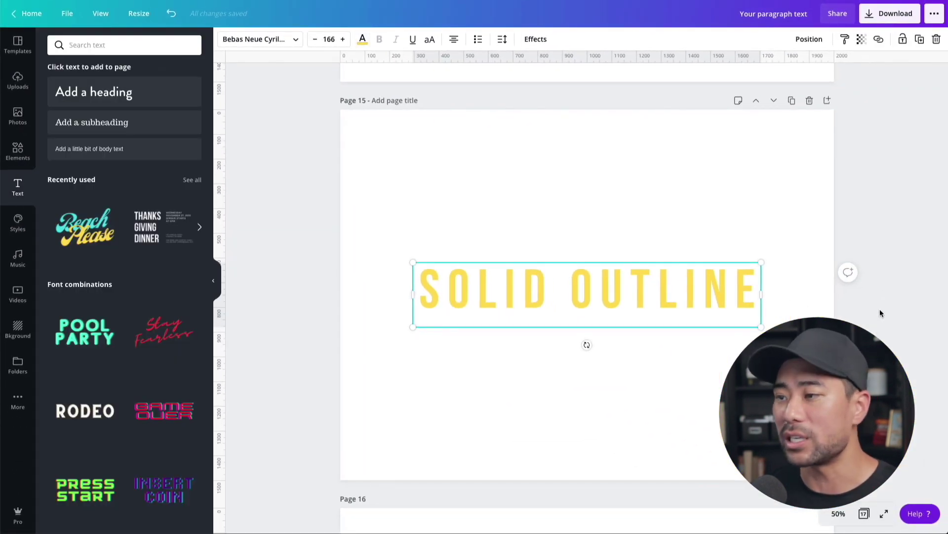
Duplicate the yellow "SOLID OUTLINE" heading on page 15 and align the copy exactly over the original.
left_click(880, 313)
left_click(609, 304)
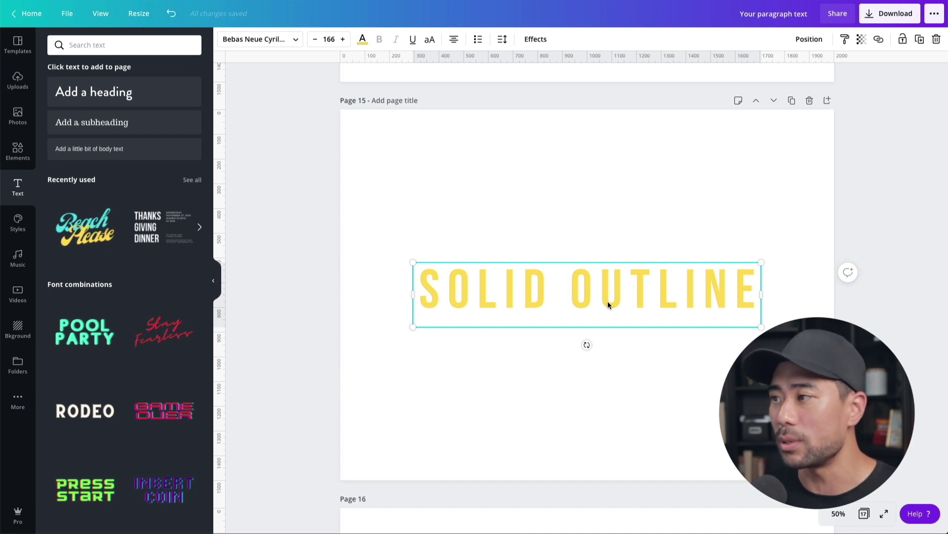
left_click(618, 311)
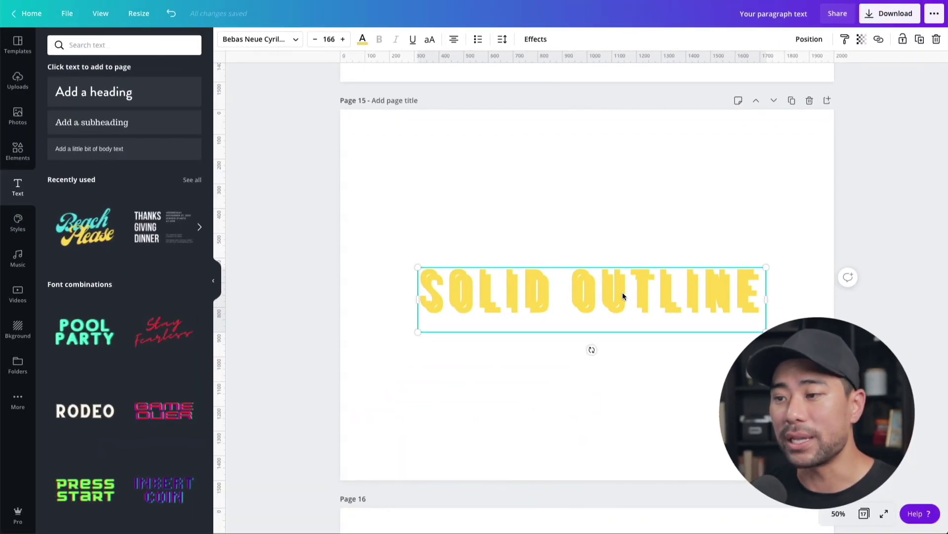
left_click_drag(621, 292, 619, 293)
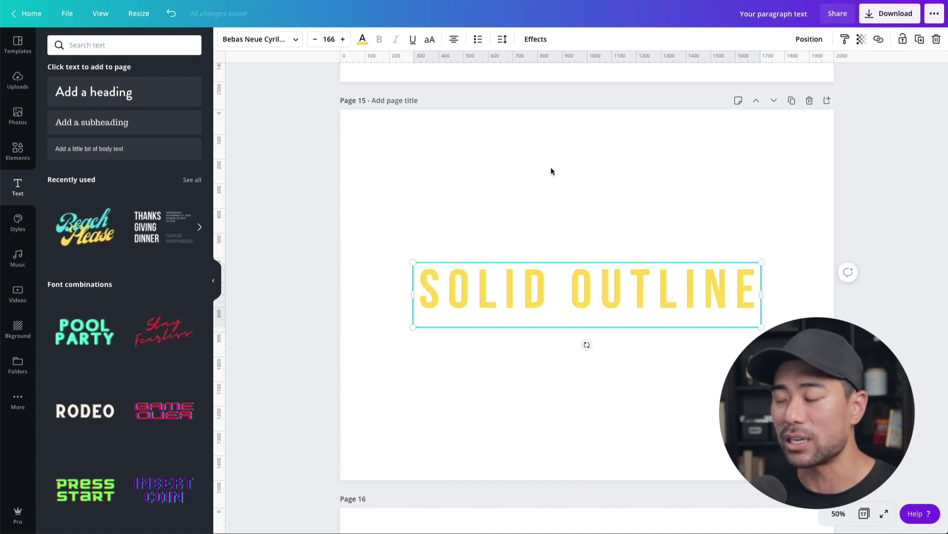
Apply the Hollow effect with thickness 50 to the top copy of the "SOLID OUTLINE" heading on page 15 and color it black.
left_click(534, 40)
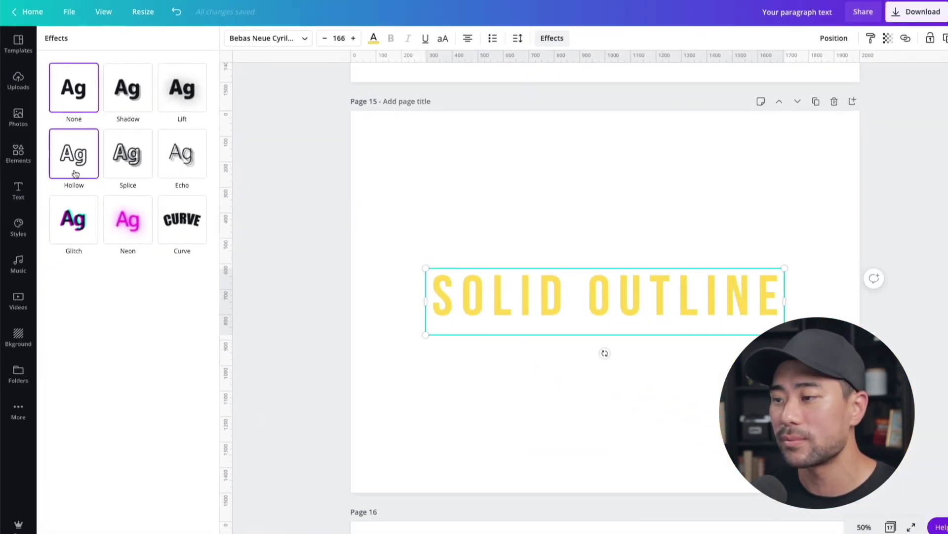
left_click(126, 242)
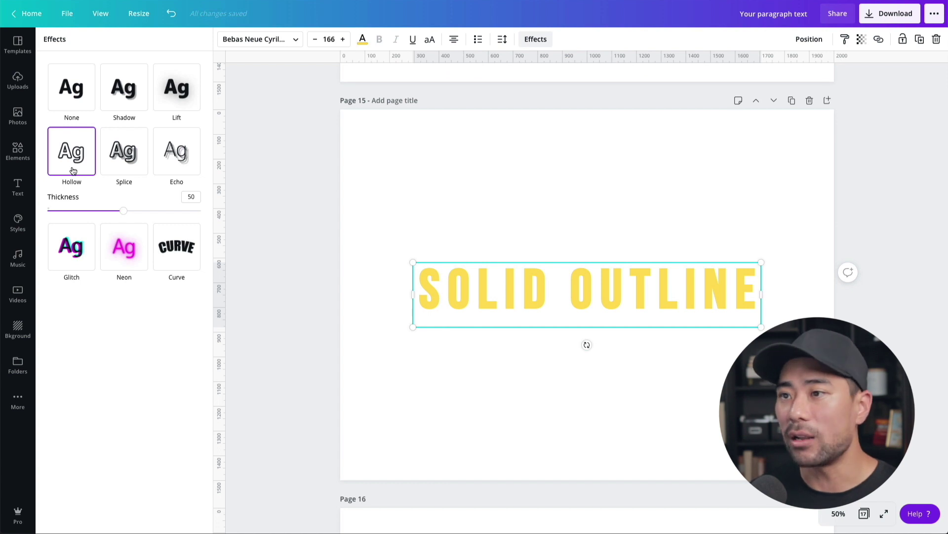
left_click(363, 41)
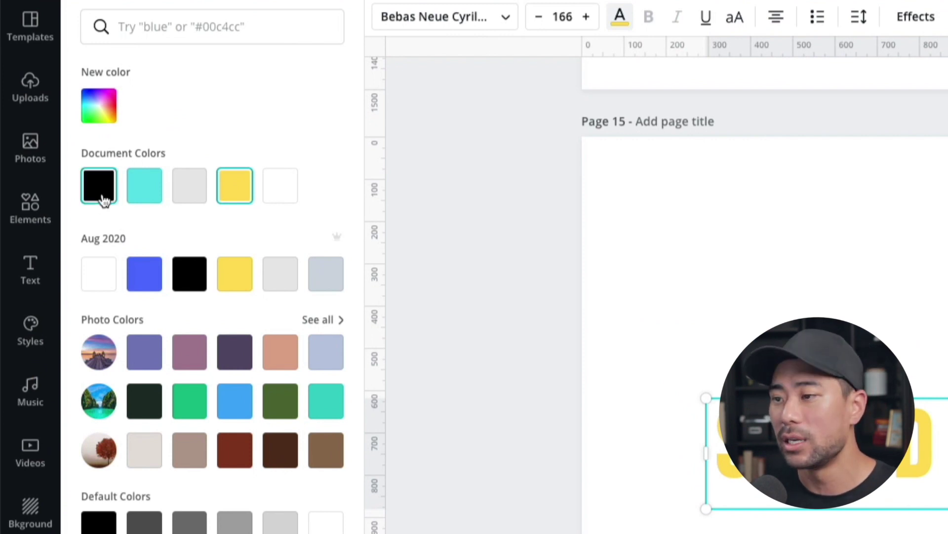
left_click(102, 199)
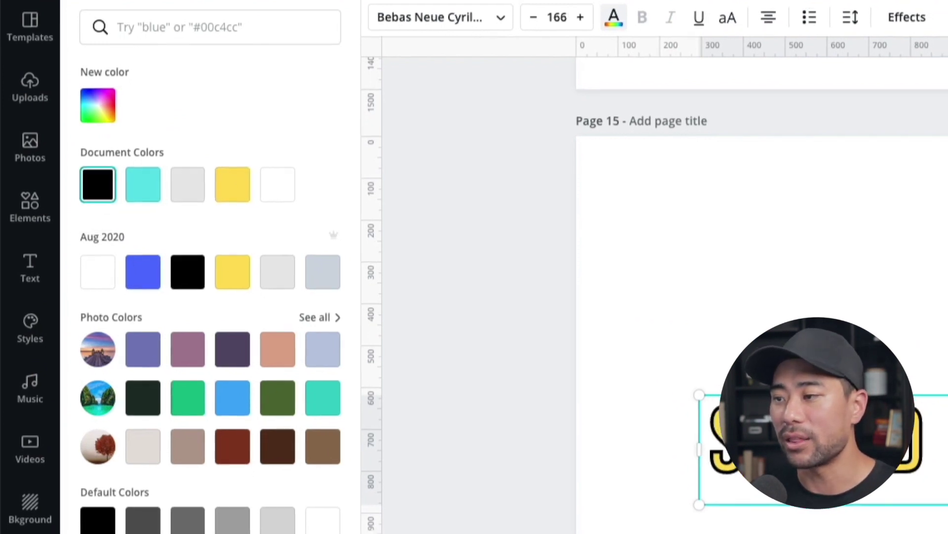
left_click(929, 505)
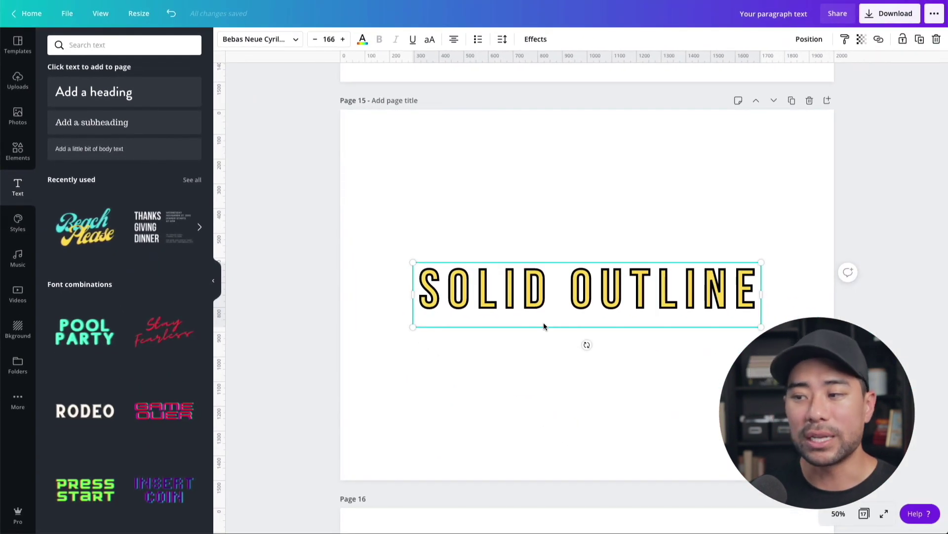
Try sending the black hollow heading on page 15 behind the yellow one, and restore it to the front.
mouse_move(544, 303)
left_mouse_down()
mouse_move(544, 256)
mouse_move(543, 287)
left_mouse_up()
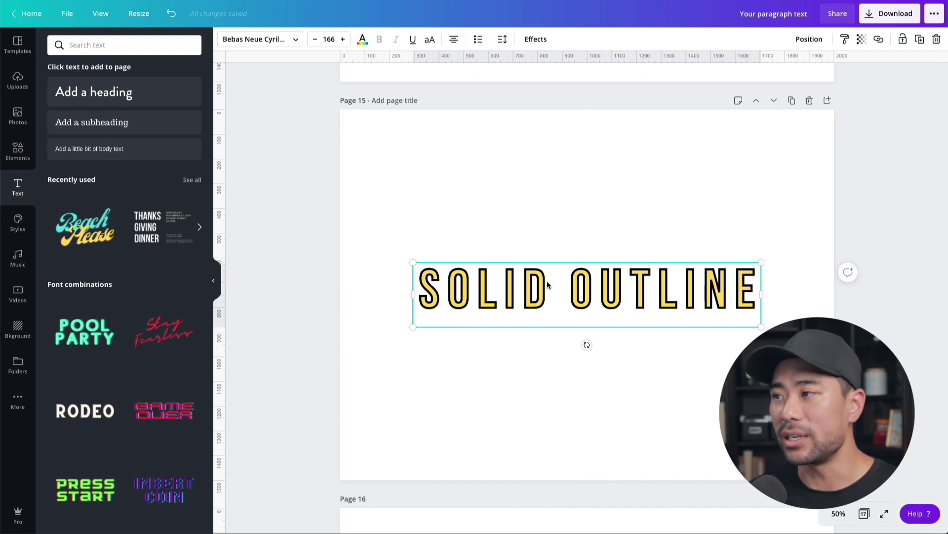
left_click(810, 39)
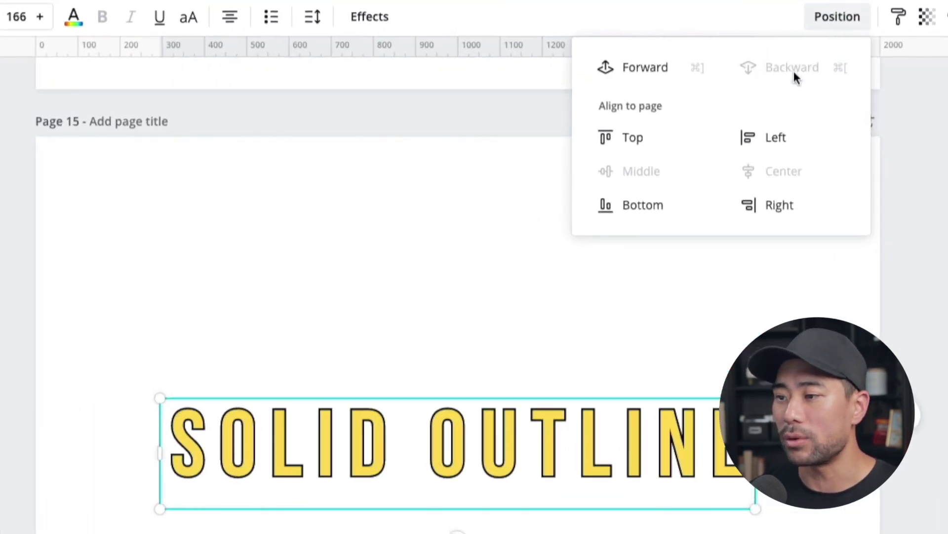
left_click(519, 370)
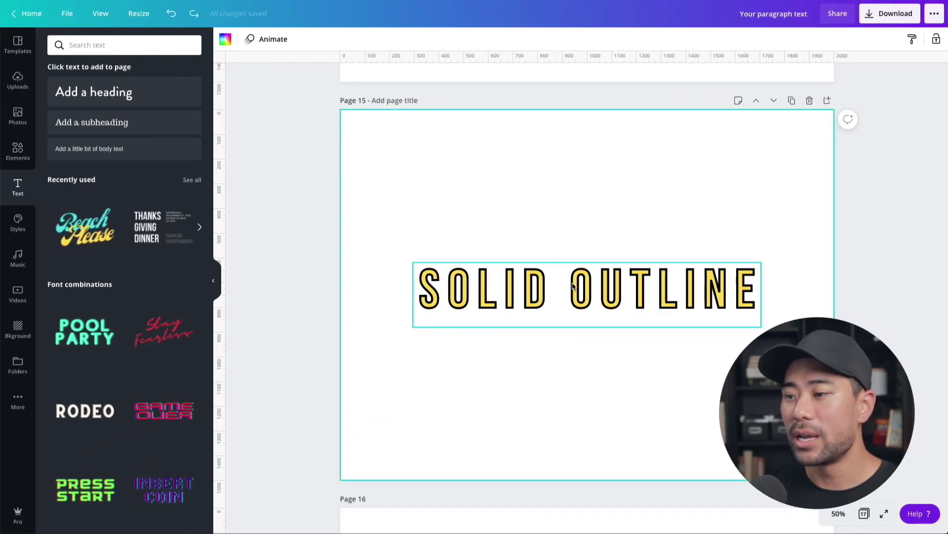
left_click(574, 286)
left_click(808, 38)
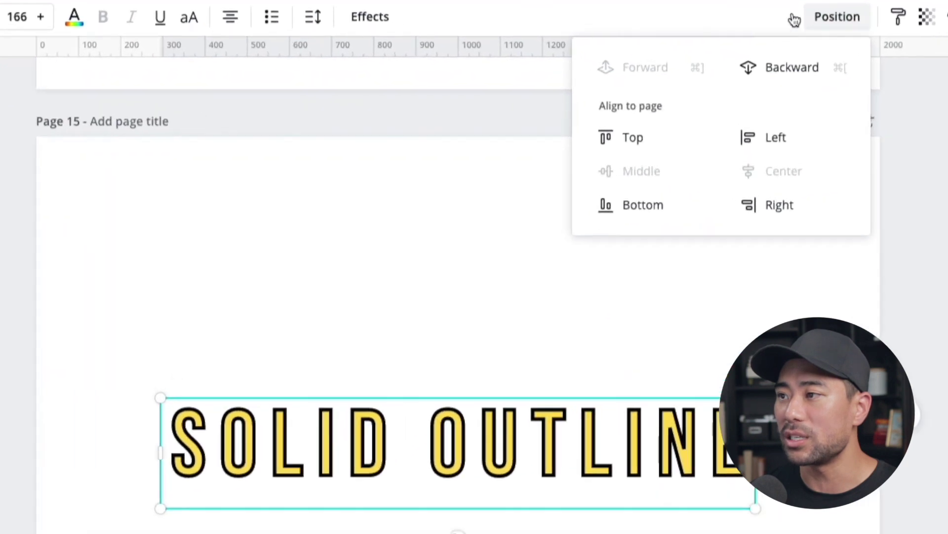
left_click(623, 521)
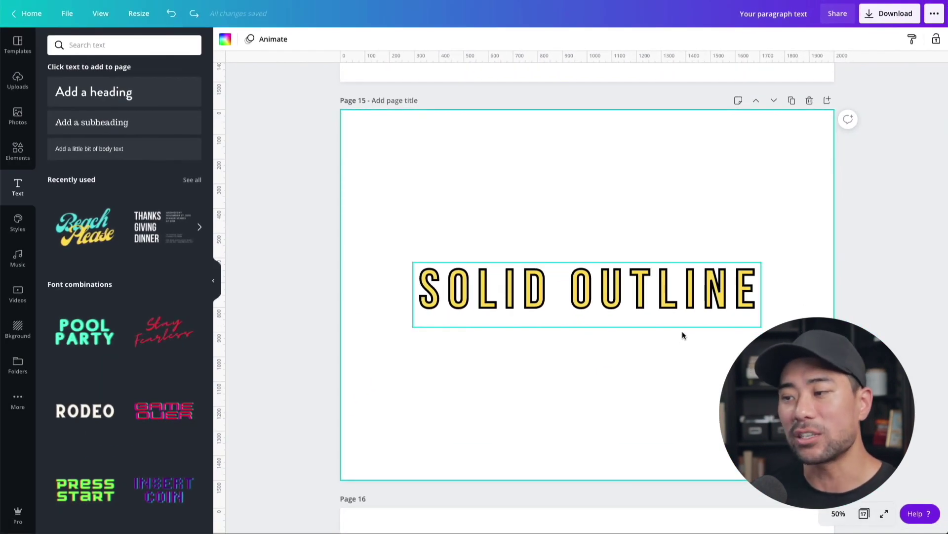
left_click(670, 312)
left_click(671, 389)
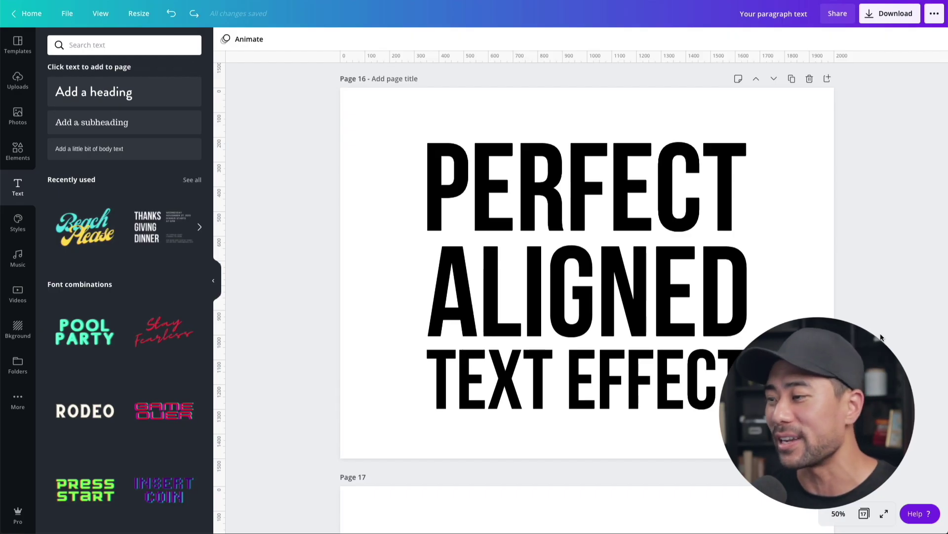
Examine the three separate text boxes that make up the "PERFECT ALIGNED TEXT EFFECT" sample on page 16.
scroll(868, 218, "down", 1)
left_click(638, 168)
left_click(544, 46)
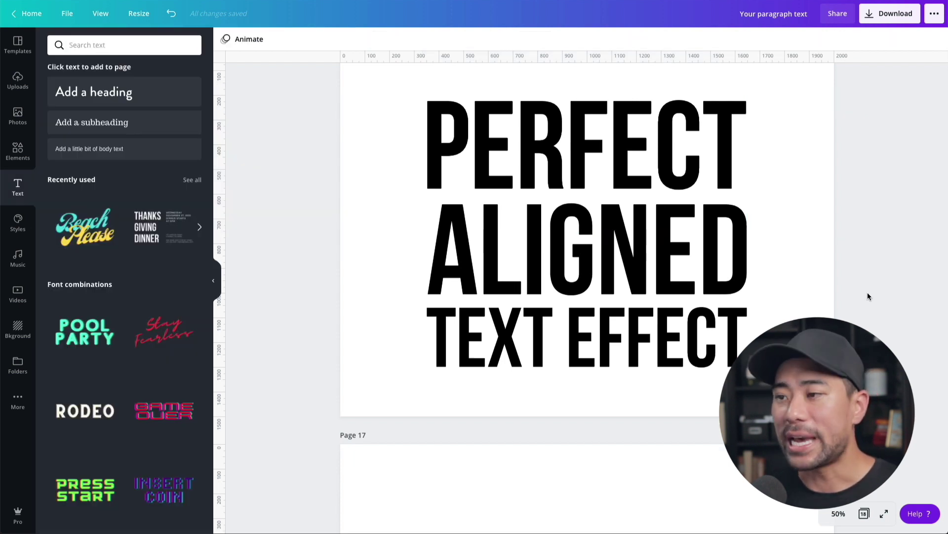
left_click(599, 166)
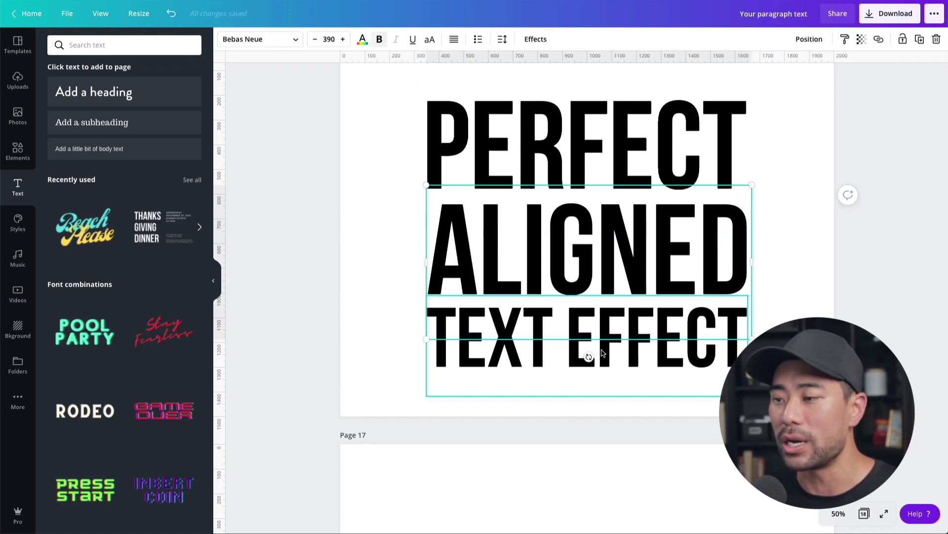
key("Escape")
left_click(676, 180)
left_click(668, 242)
left_click(647, 345)
left_click(624, 289)
left_click(716, 163)
Add a heading reading "PERFECT" to page 17, enlarge it to about font size 153, and place it above the page center.
scroll(869, 278, "down", 5)
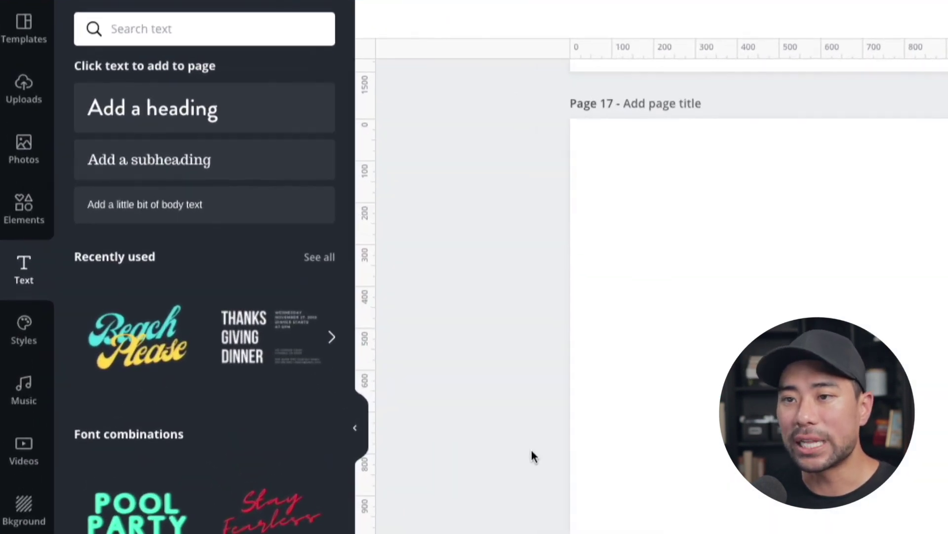
left_click(158, 119)
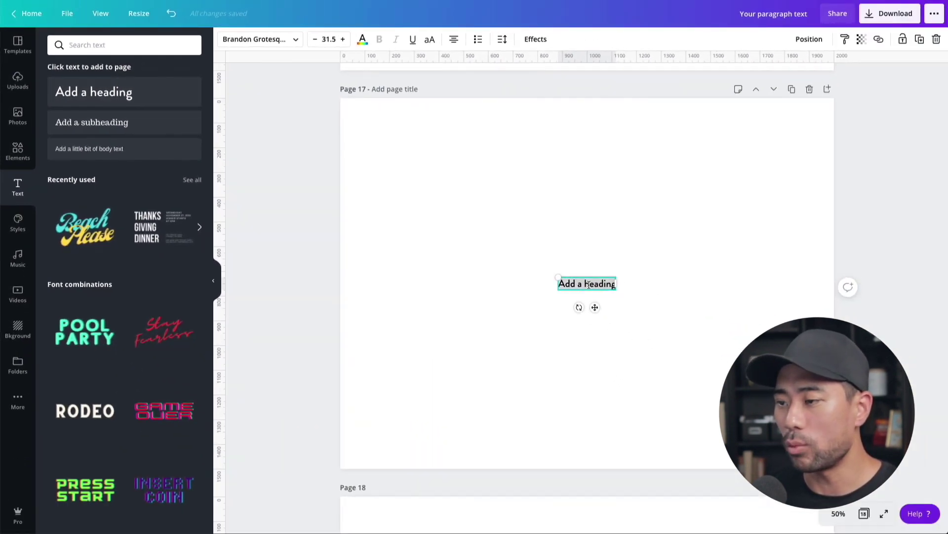
type("PERFECT")
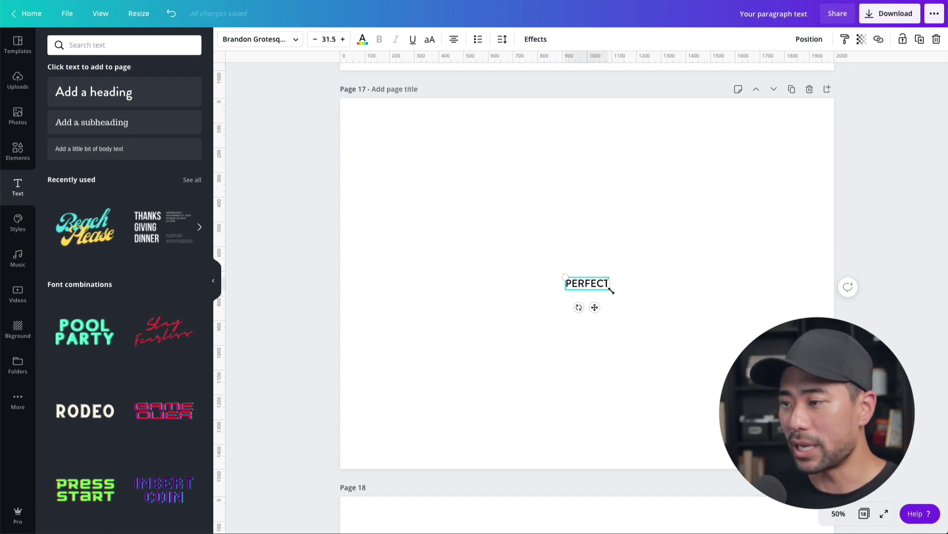
left_click_drag(612, 291, 775, 332)
left_click_drag(669, 354, 596, 216)
left_click(606, 268)
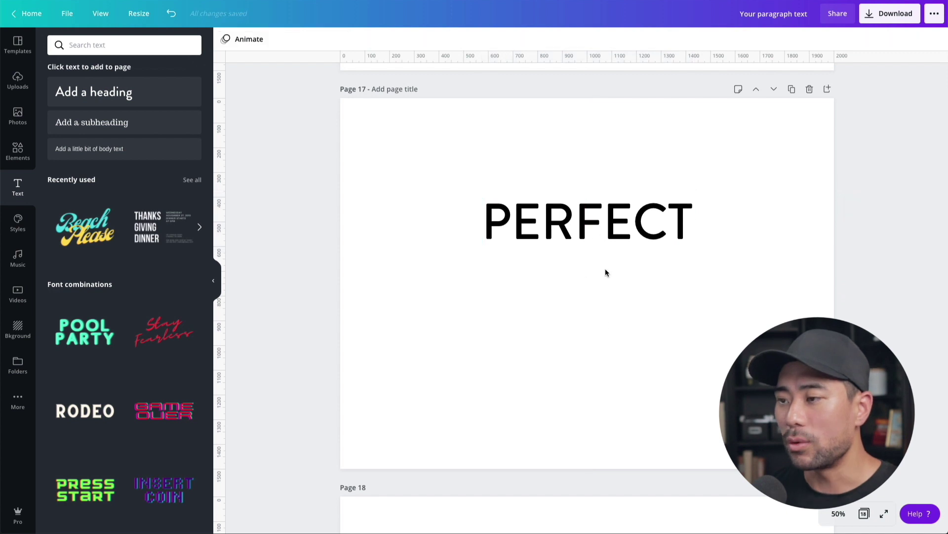
Duplicate the "PERFECT" heading directly beneath the original and change the copy's text to "ALIGNED".
left_click(581, 241)
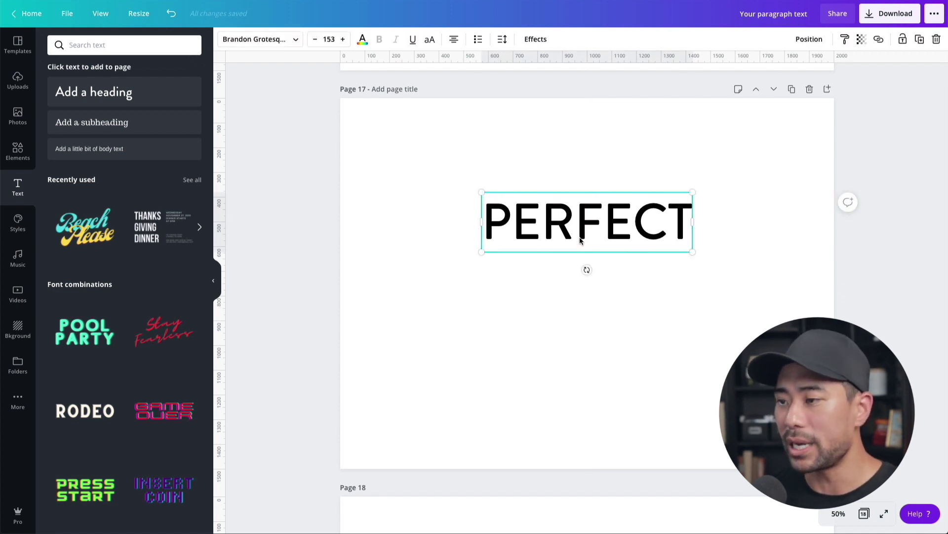
key("ctrl+d")
left_click_drag(619, 212, 619, 257)
double_click(615, 285)
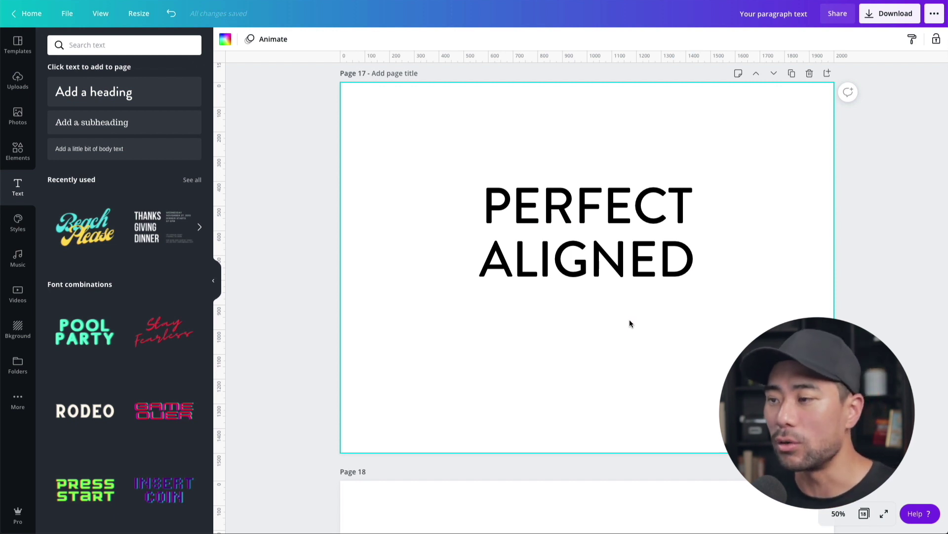
Duplicate the "ALIGNED" heading, place the copy below it, and change its text to "TEXT EFFECT".
left_click(563, 269)
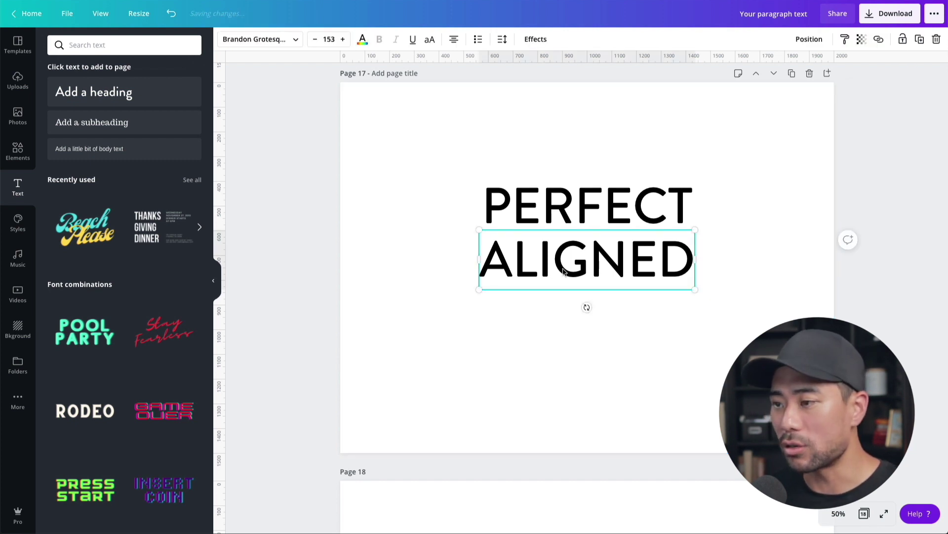
key("ctrl+d")
left_click_drag(578, 271, 577, 319)
double_click(576, 318)
type("TEXT EFFECT")
left_click(573, 399)
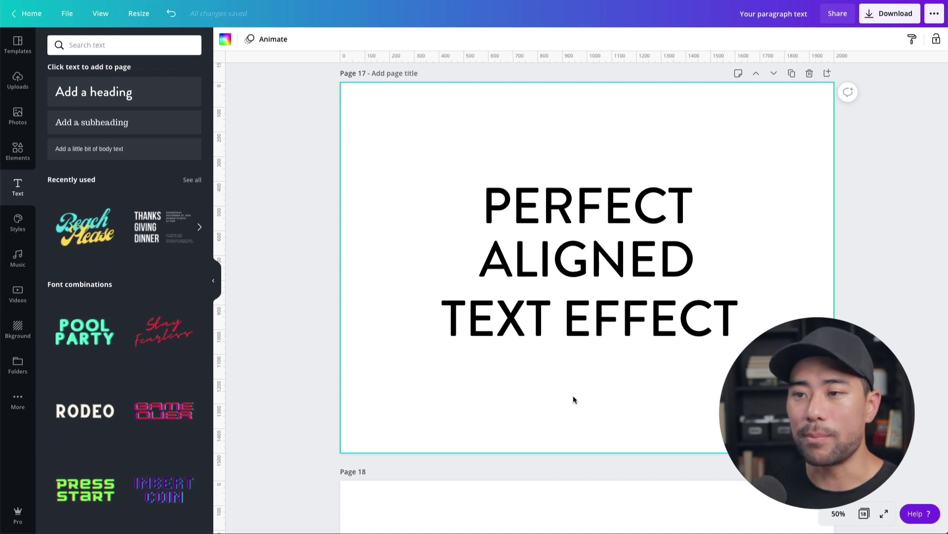
Check the rulers and guides display options and place two vertical guides on page 17 at about 240 and 1350 on the ruler.
left_click(99, 15)
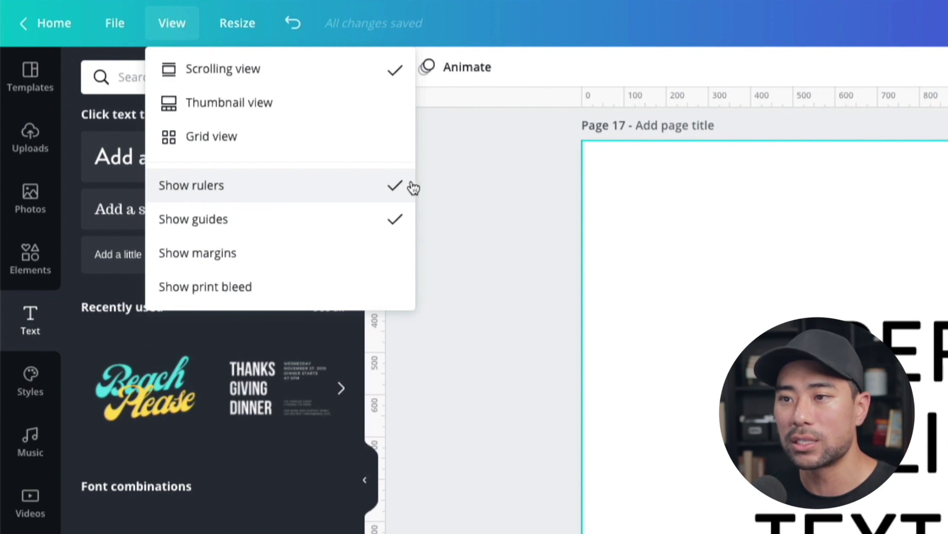
left_click(495, 316)
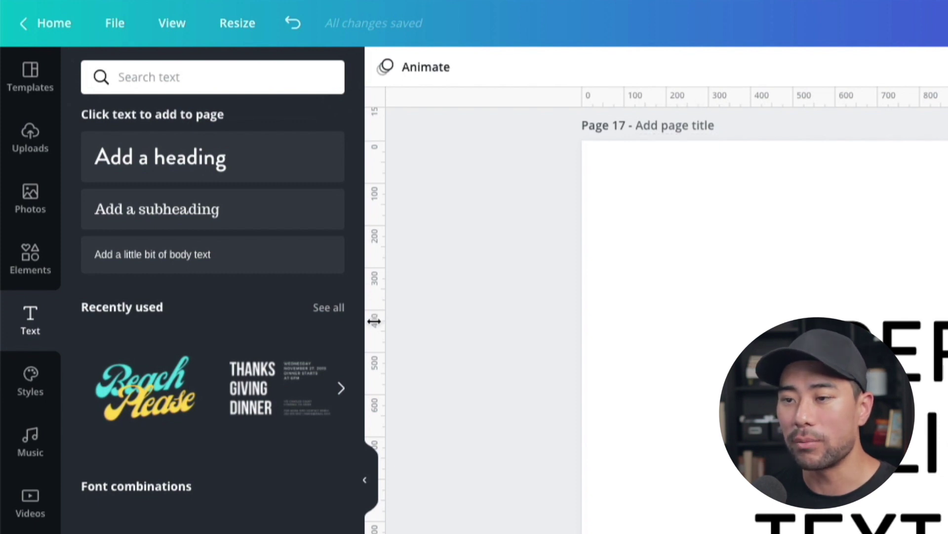
left_click_drag(374, 322, 683, 304)
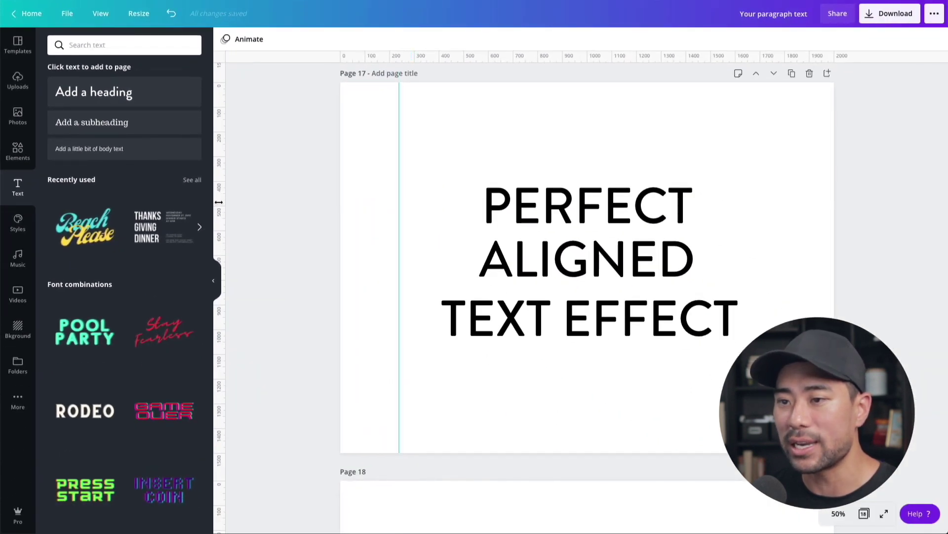
left_click_drag(219, 202, 672, 194)
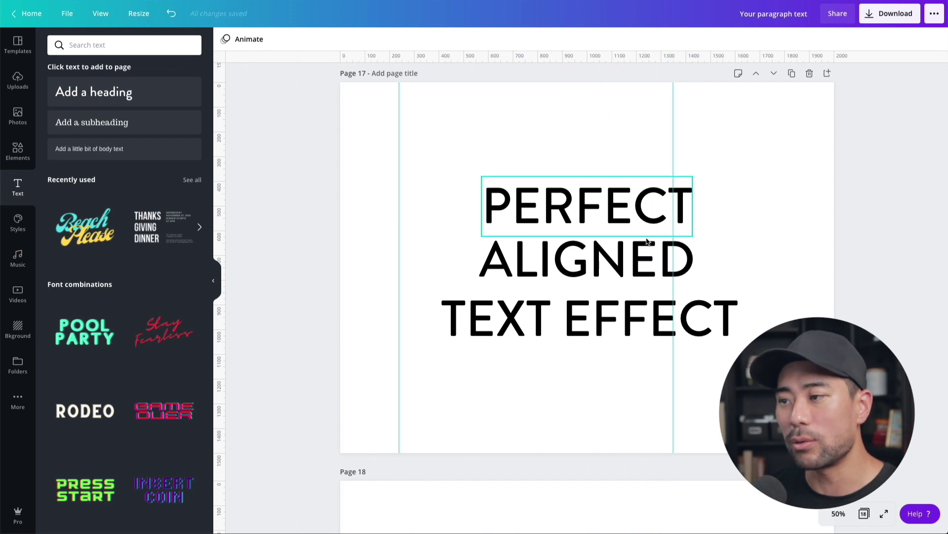
Align the "PERFECT" heading's first letter with the left guide and scale it to reach the right guide, at about font size 203.
left_click(581, 217)
left_click_drag(583, 215, 495, 198)
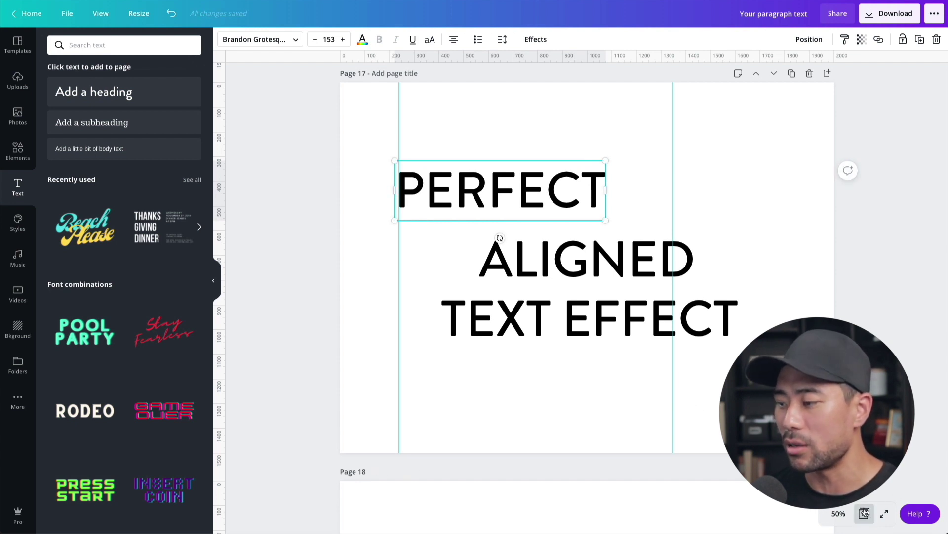
left_click(839, 514)
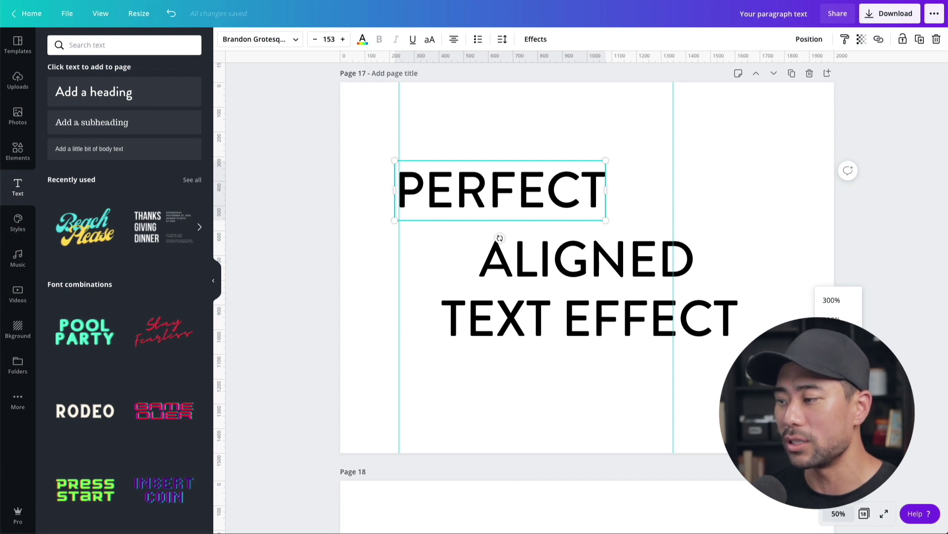
left_click(835, 398)
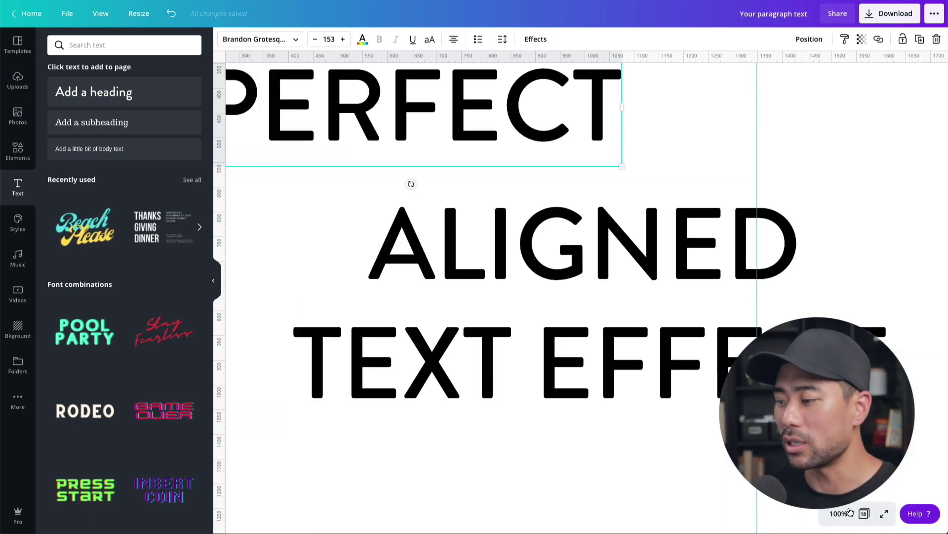
left_click(835, 418)
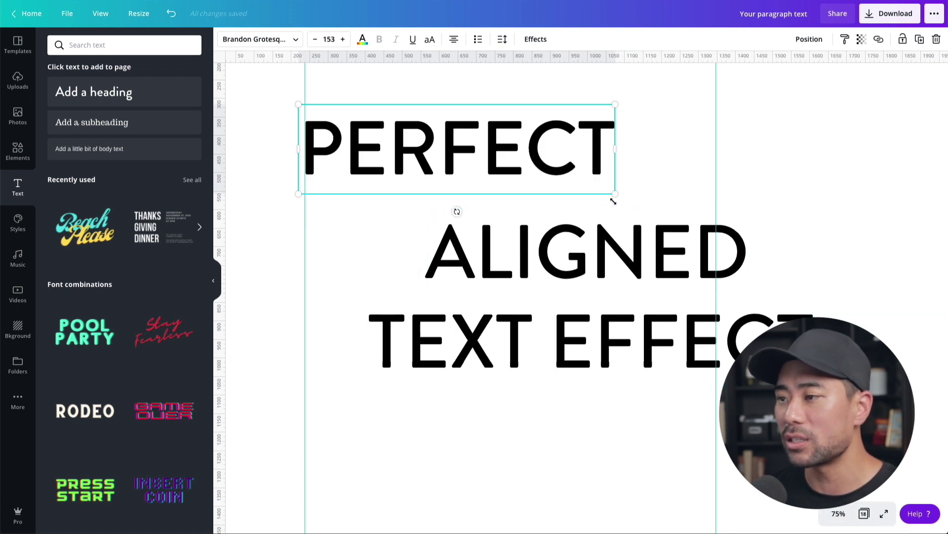
left_click_drag(614, 194, 715, 233)
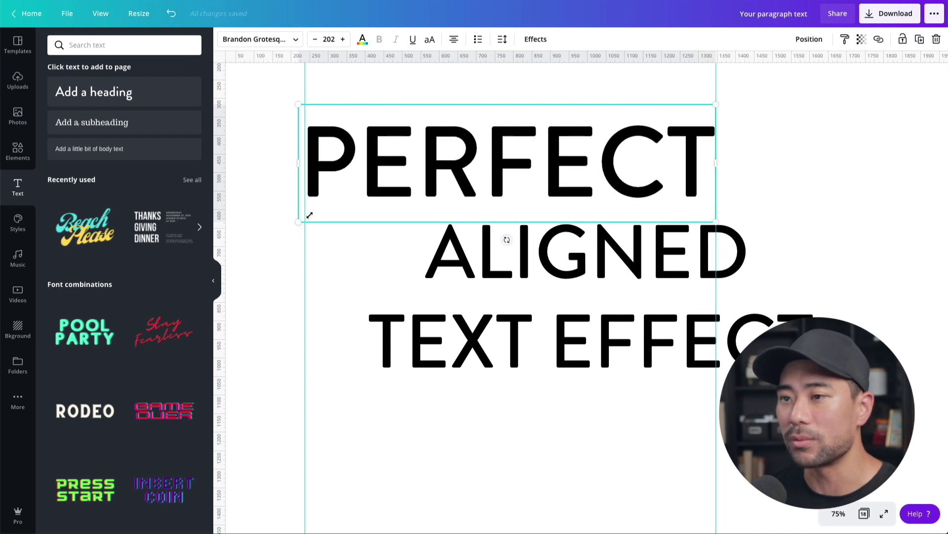
left_click_drag(309, 216, 305, 217)
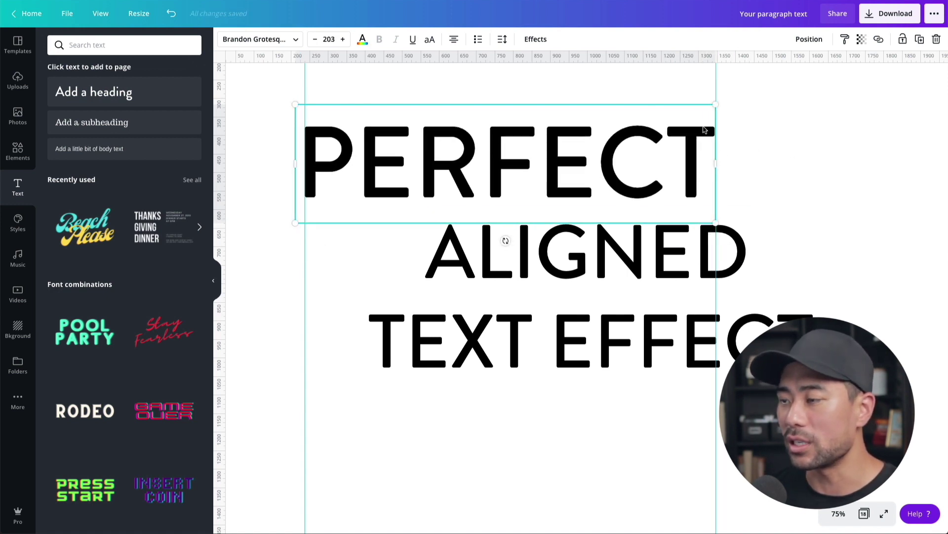
left_click(785, 213)
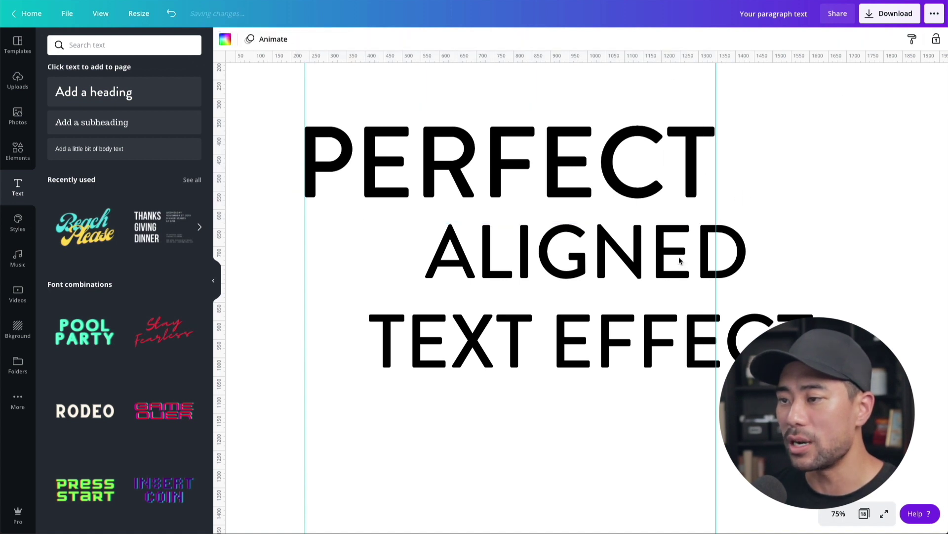
Move and scale "ALIGNED" to about font size 196 and "TEXT EFFECT" so both lines span exactly between the two guides.
left_click_drag(642, 260, 523, 273)
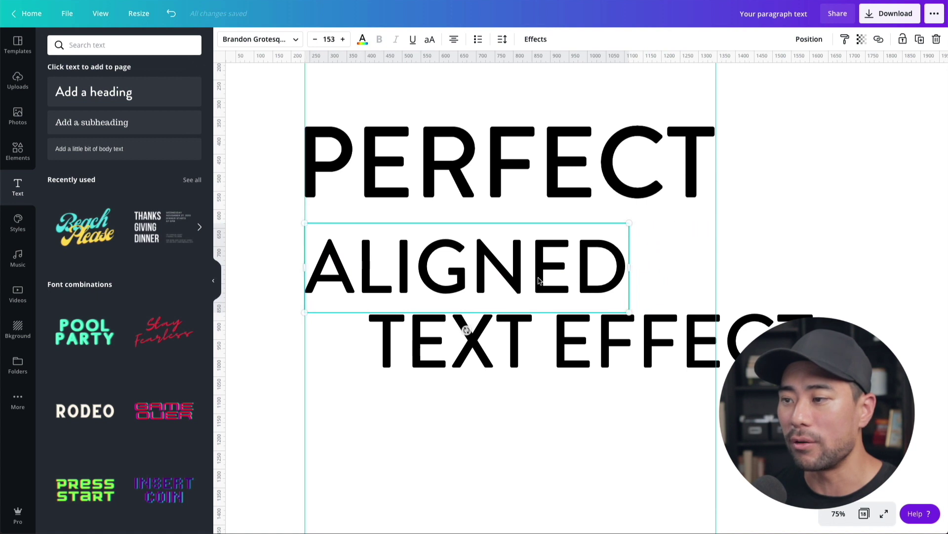
left_click_drag(630, 314, 717, 342)
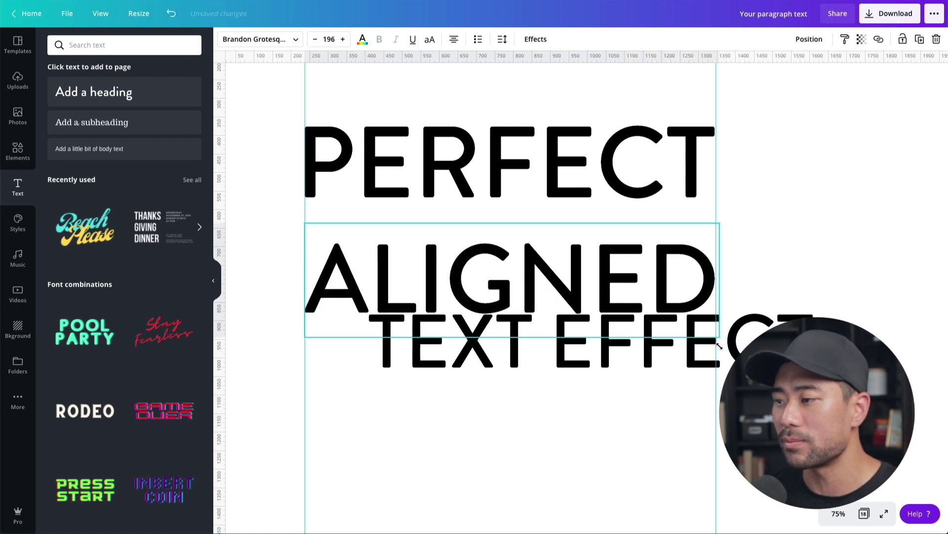
left_click(595, 343)
left_click_drag(605, 346, 628, 419)
Move "ALIGNED" and "TEXT EFFECT" up to tighten the vertical spacing between the three lines.
left_click(558, 317)
left_click_drag(559, 317, 560, 296)
left_click(544, 383)
left_click_drag(544, 384, 545, 331)
left_click(527, 391)
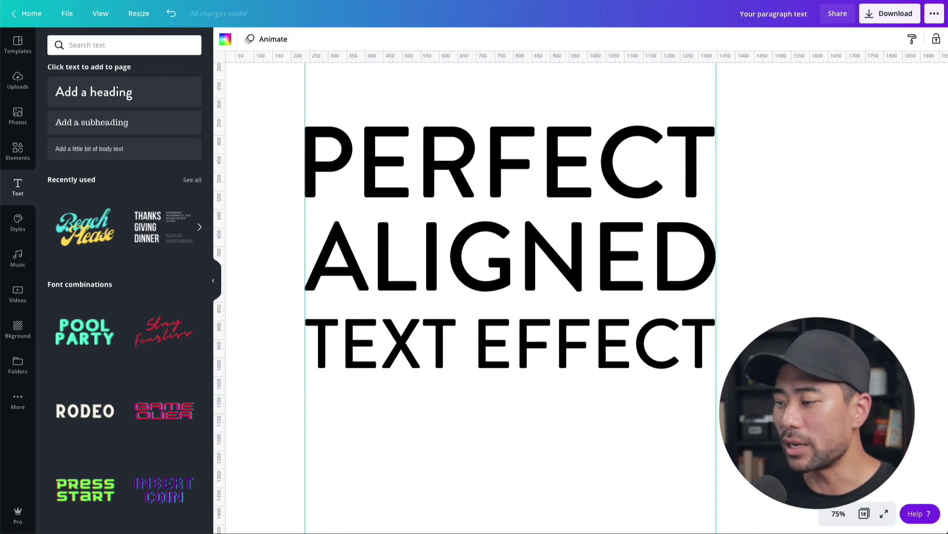
Remove both vertical guides from page 17.
left_click(831, 398)
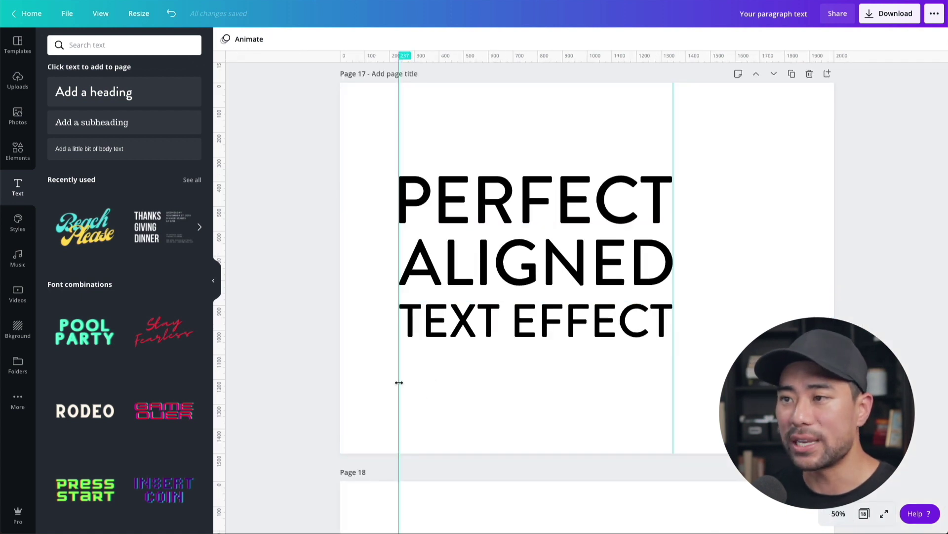
left_click_drag(399, 382, 215, 370)
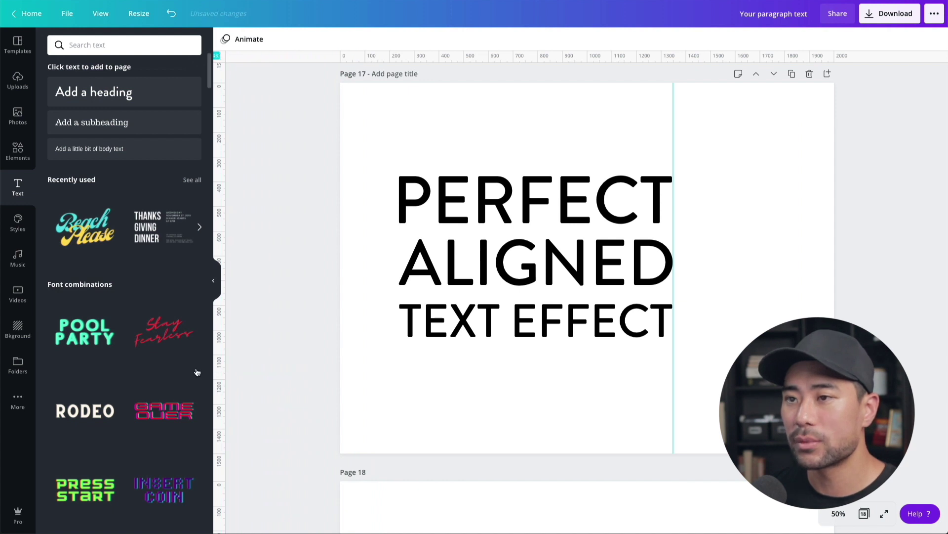
left_click_drag(674, 353, 141, 279)
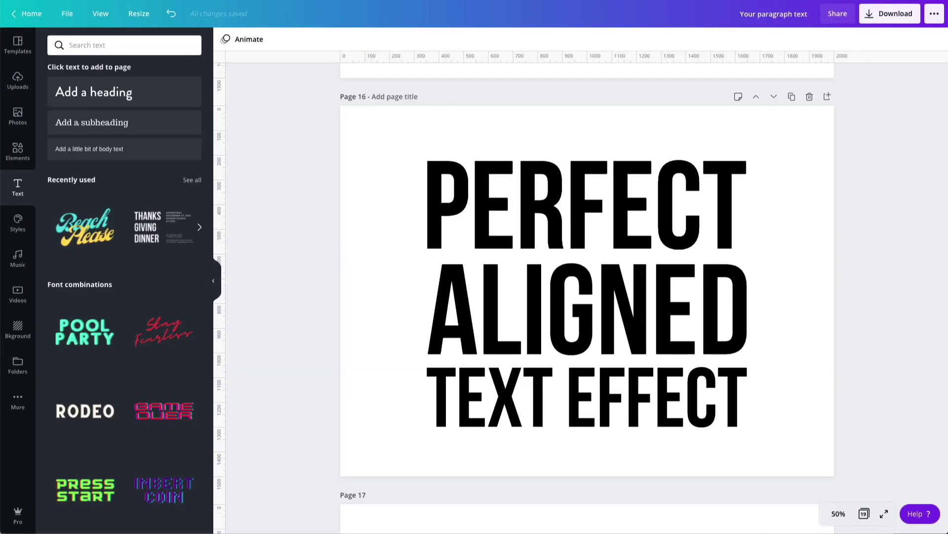
Copy the three-line "PERFECT ALIGNED TEXT EFFECT" block from page 16 into the yellow 1280px × 720px design and nudge it inward from the edge.
left_click_drag(338, 162, 799, 436)
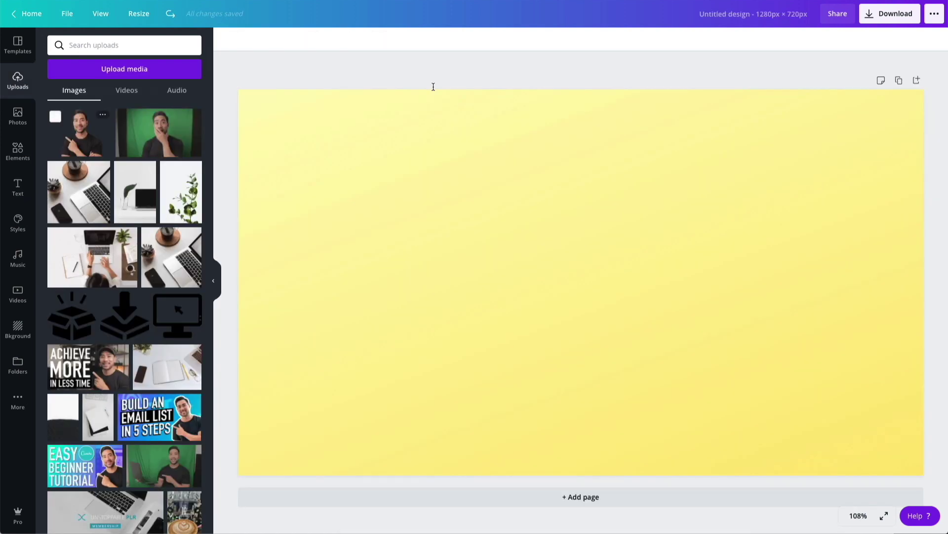
key("ctrl+v")
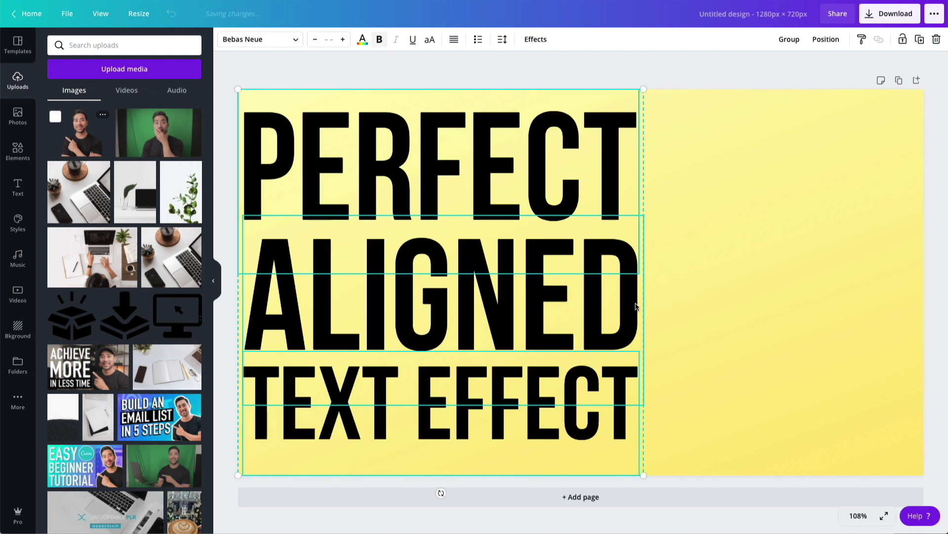
left_click_drag(519, 256, 533, 263)
left_click(632, 87)
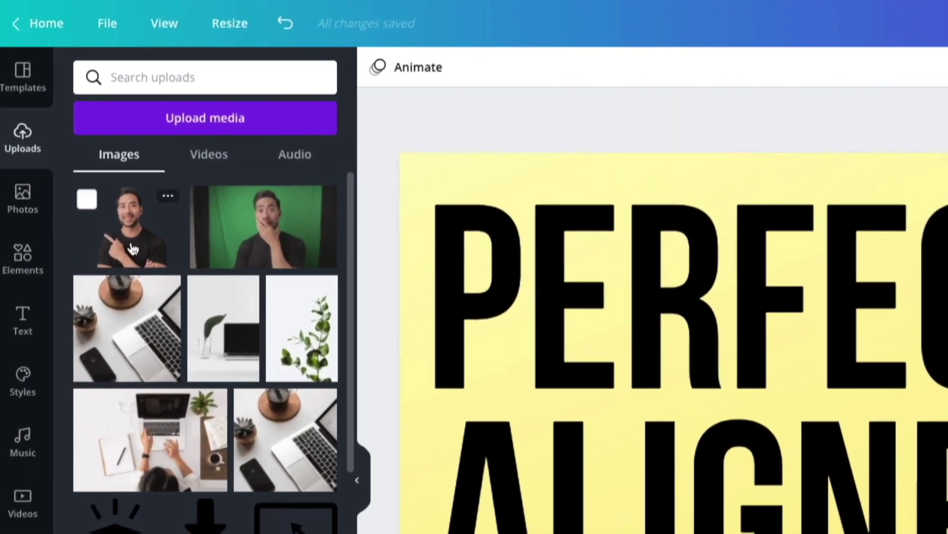
Add the uploaded cutout photo of the pointing man, enlarge it to nearly full page height, and place it beside the text on the right.
left_click_drag(124, 250, 742, 440)
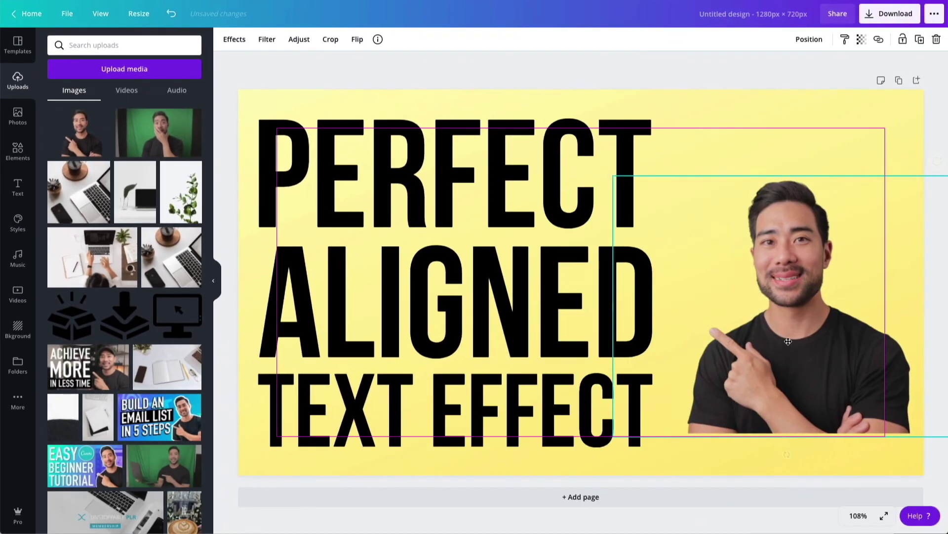
left_click_drag(789, 341, 747, 387)
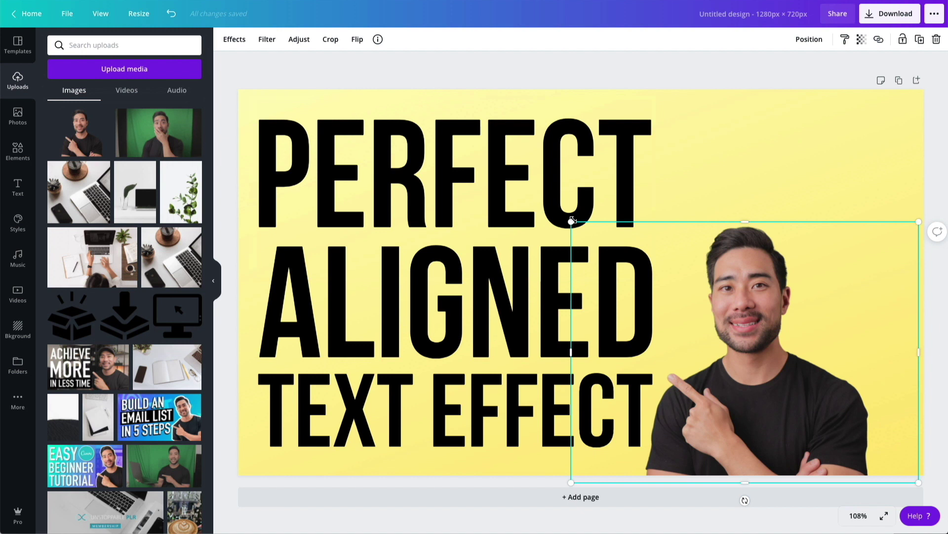
left_click_drag(570, 214, 424, 79)
left_click_drag(720, 332, 835, 333)
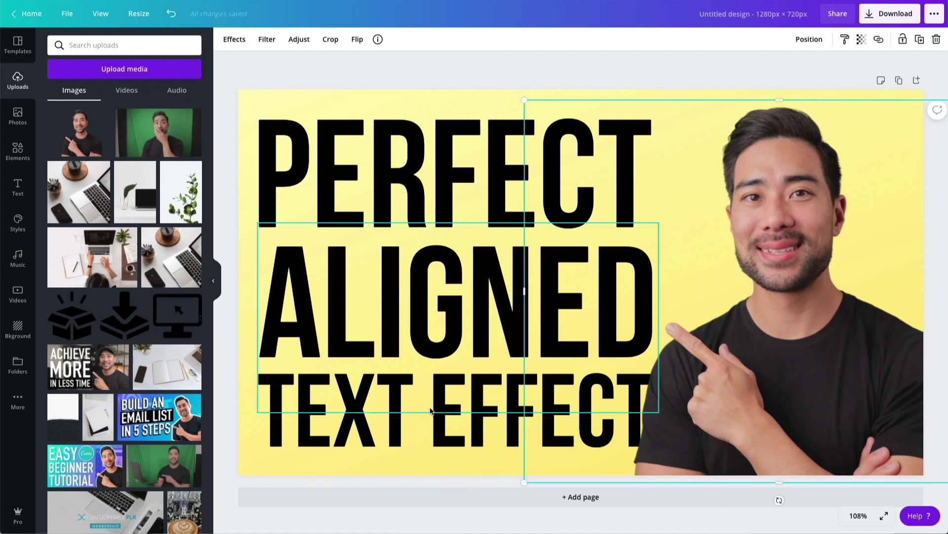
Select the three text lines together, scale them down slightly, and reposition them so they clear the man's photo.
left_click(255, 60)
left_click_drag(251, 89, 640, 489)
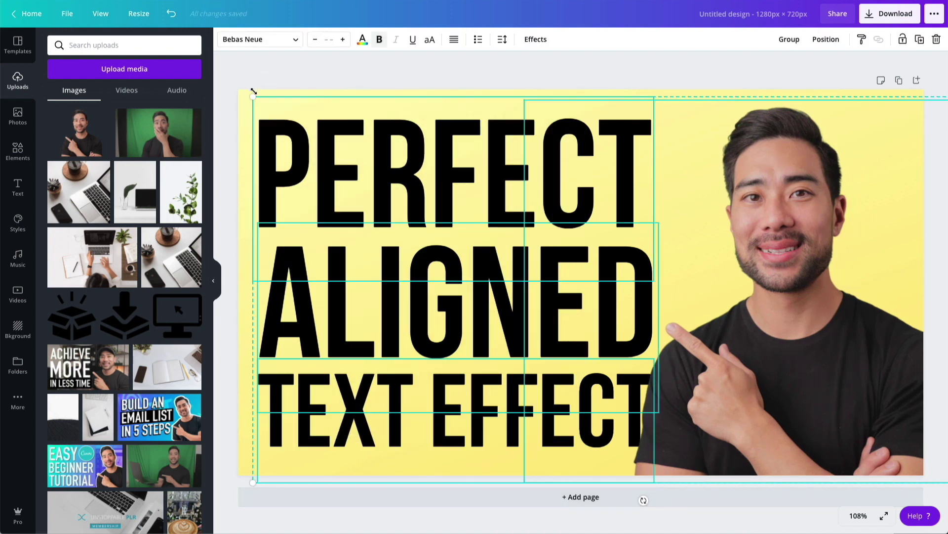
left_click(245, 76)
left_click_drag(245, 76, 281, 123)
left_click_drag(375, 221, 351, 202)
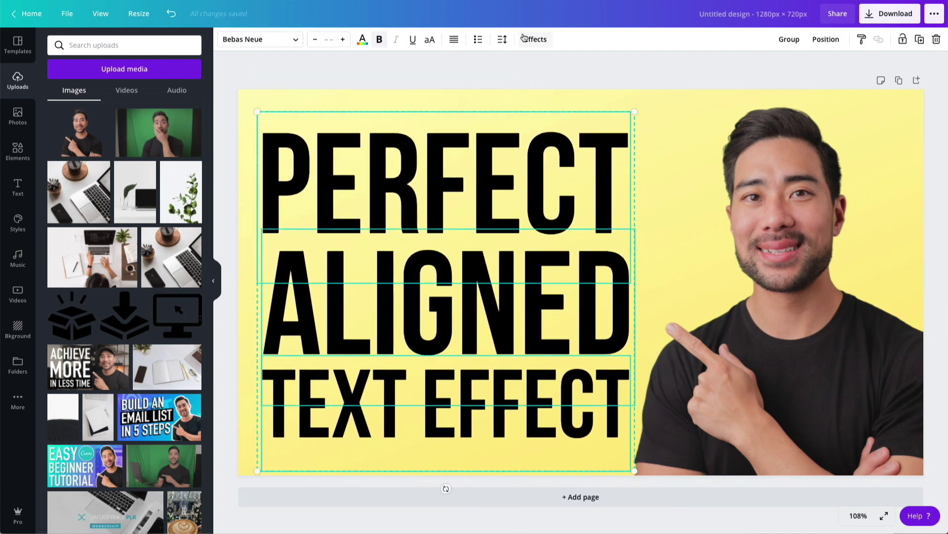
left_click(506, 67)
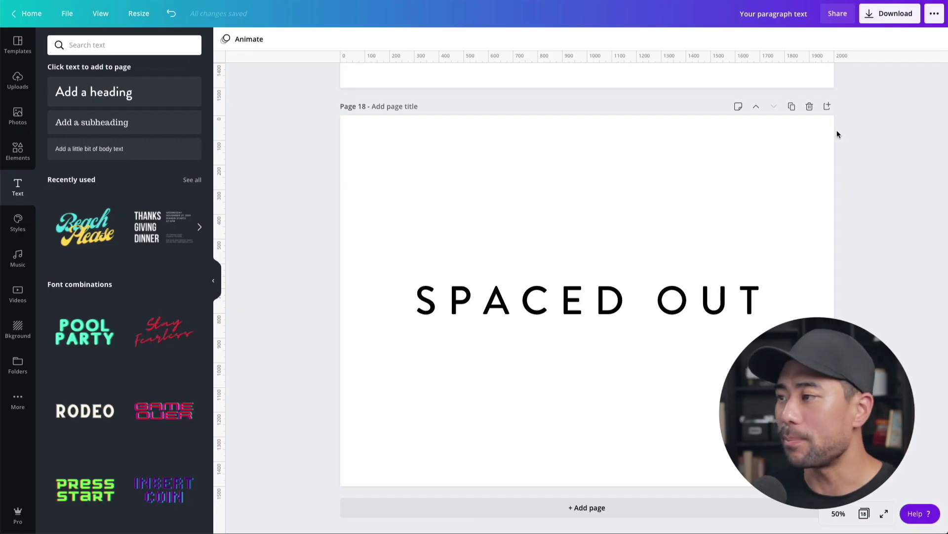
Add a new page after "SPACED OUT" and insert a heading that reads "MINIMALIST".
left_click(828, 106)
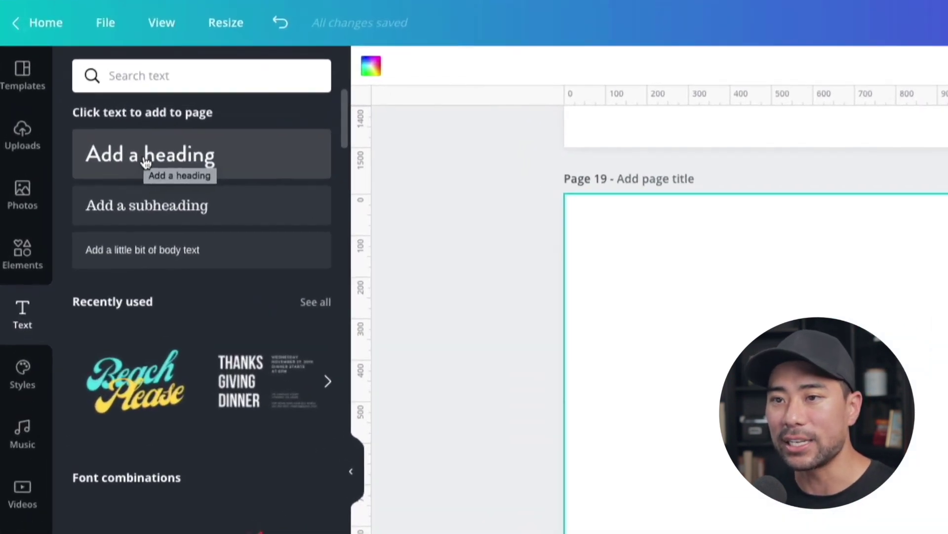
left_click(145, 163)
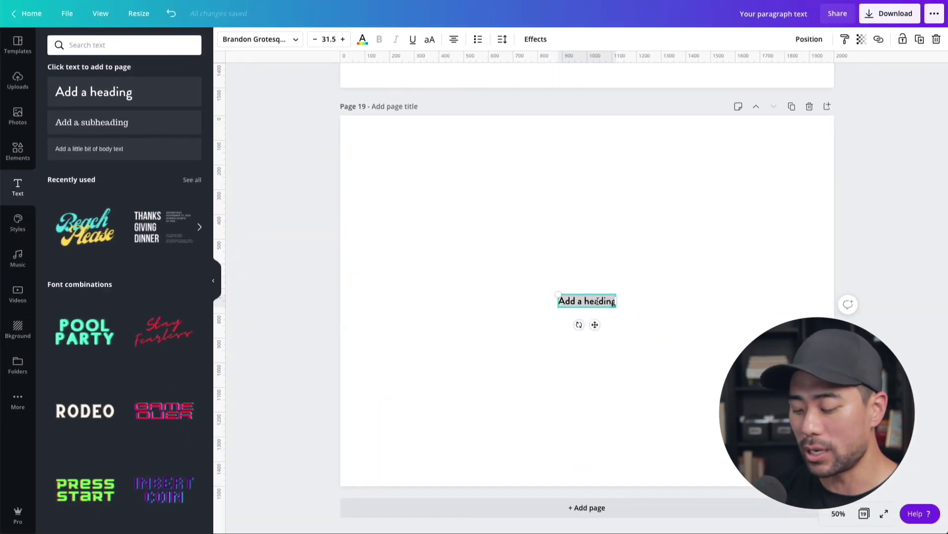
type("MINIMALIST")
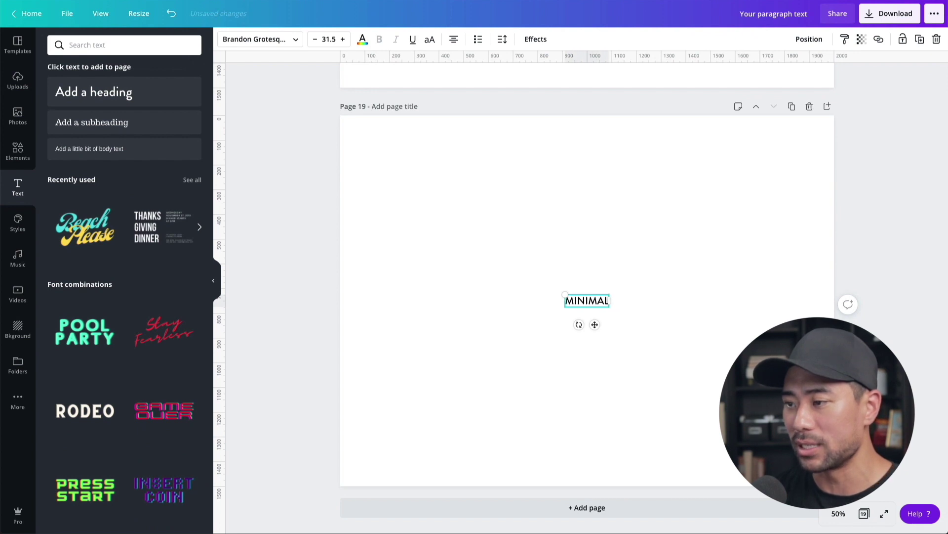
left_click(605, 334)
Enlarge the "MINIMALIST" heading to font size 130 and center it on the page.
left_click(600, 302)
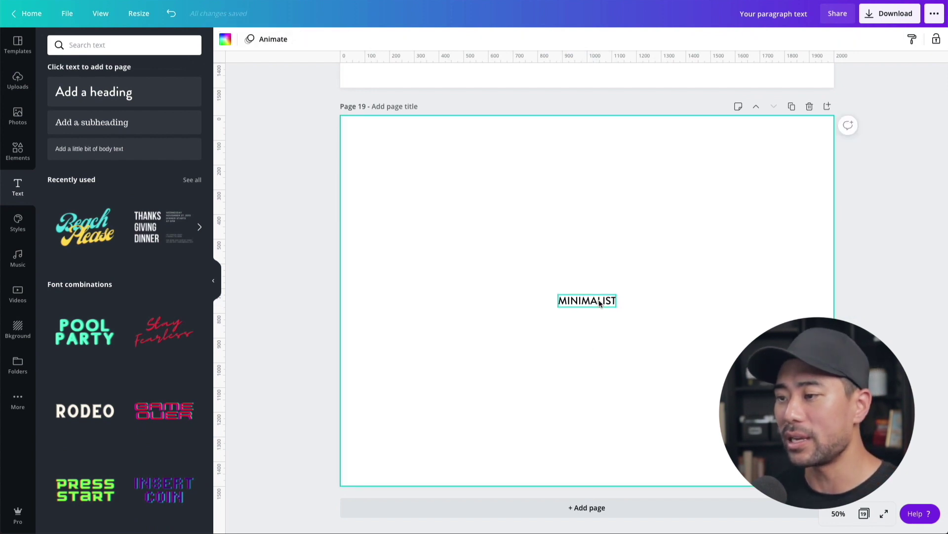
left_click_drag(614, 305, 798, 343)
left_click_drag(685, 310, 601, 297)
Turn off the display of guides.
left_click(106, 17)
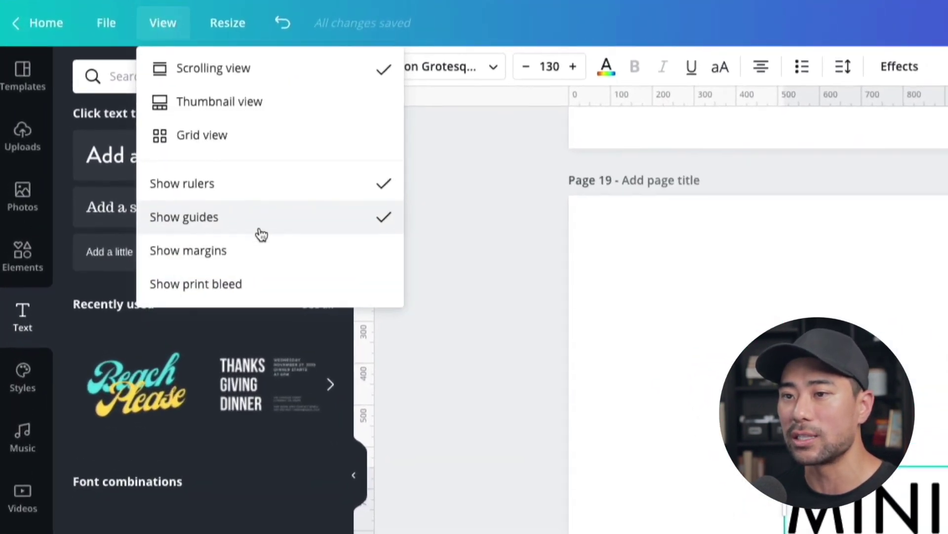
left_click(259, 230)
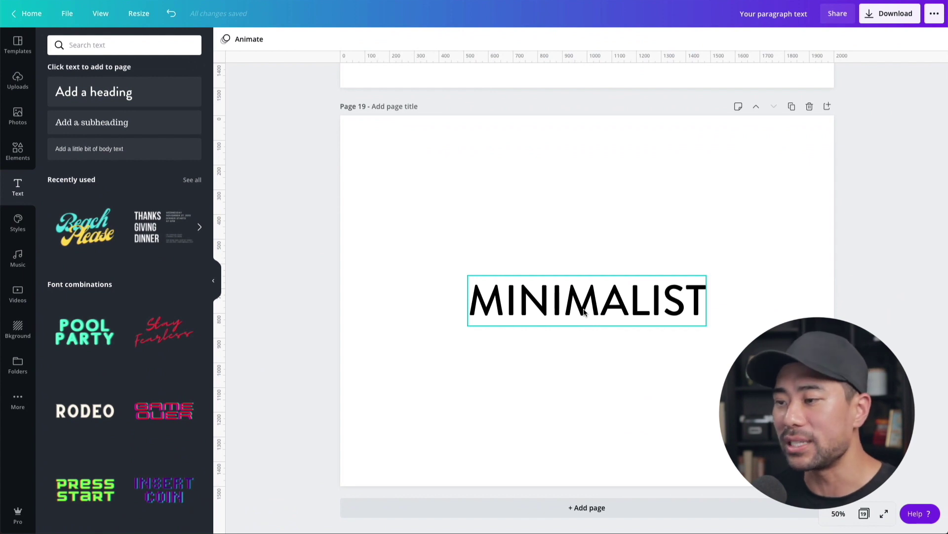
Set the letter spacing of the "MINIMALIST" heading to 229.
left_click(585, 320)
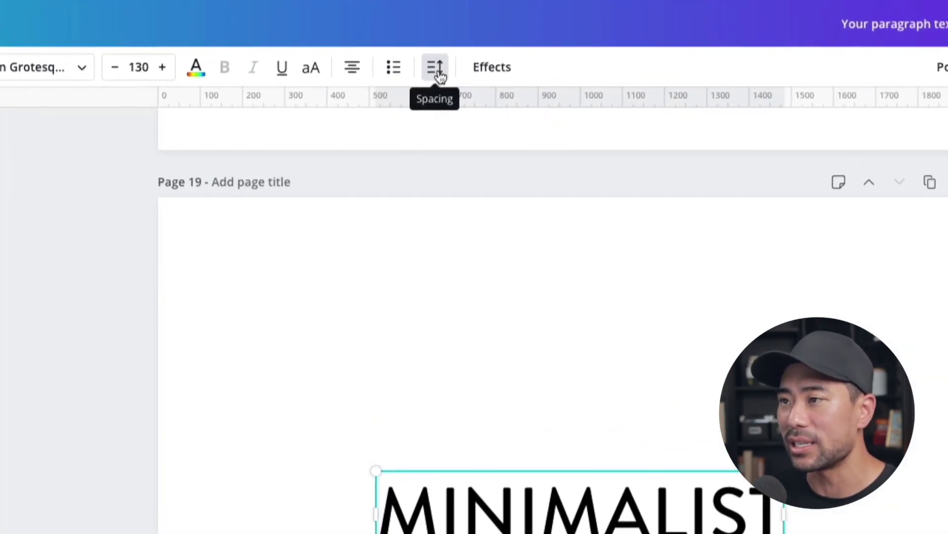
left_click(438, 76)
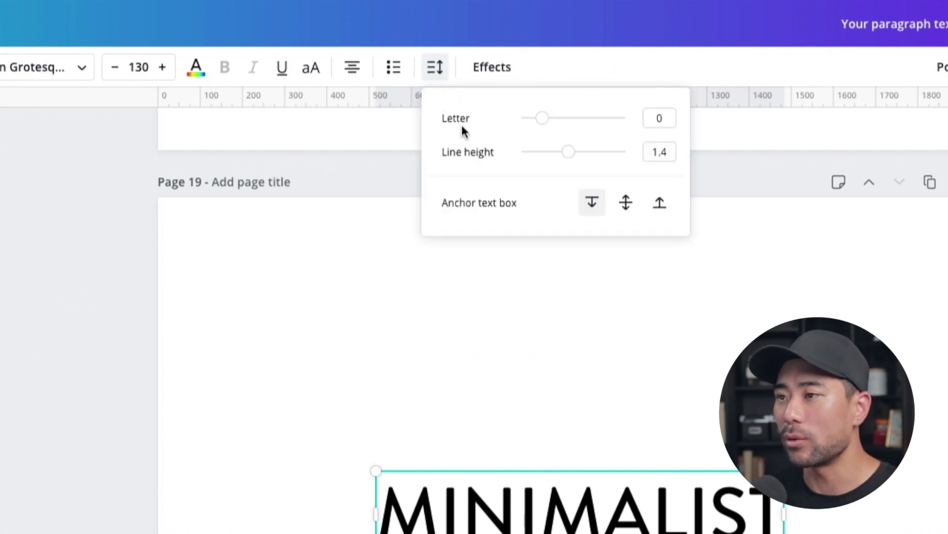
left_click_drag(545, 119, 567, 119)
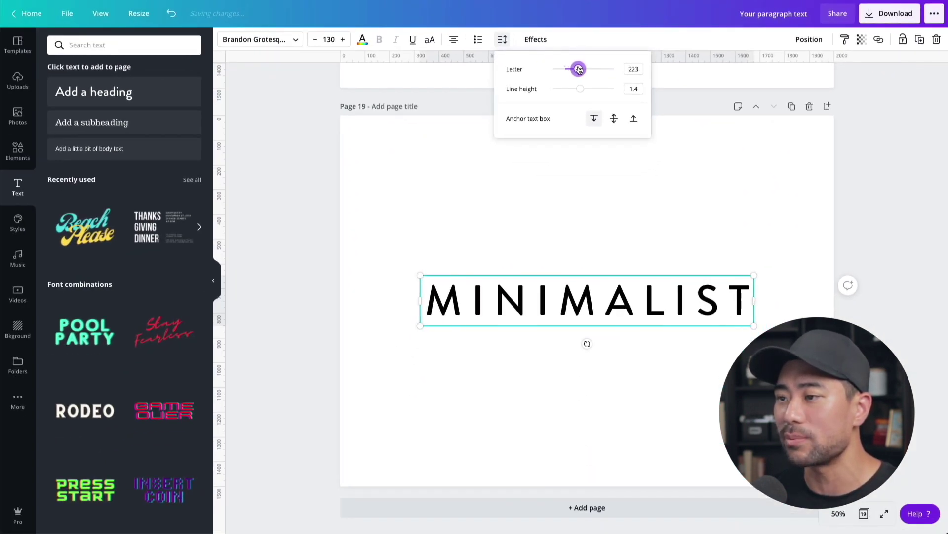
left_click_drag(579, 69, 579, 69)
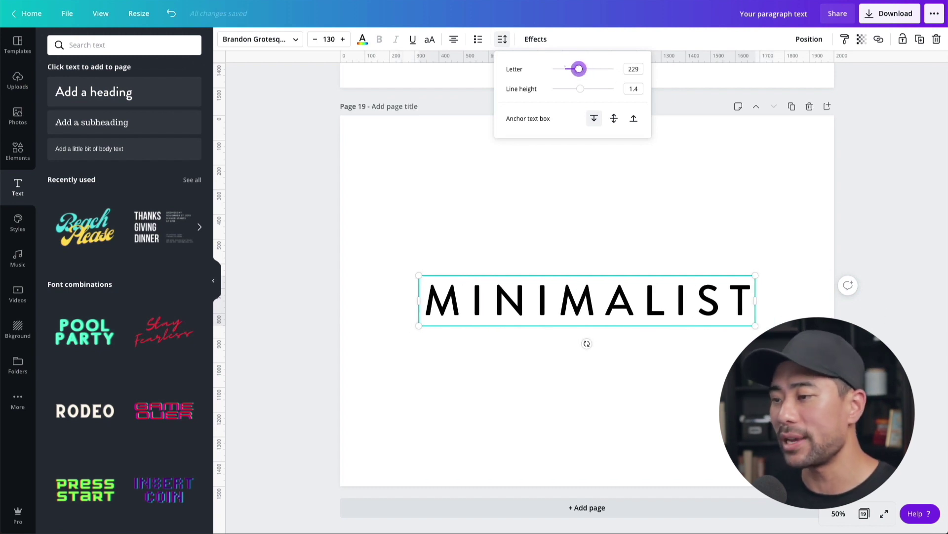
key("Escape")
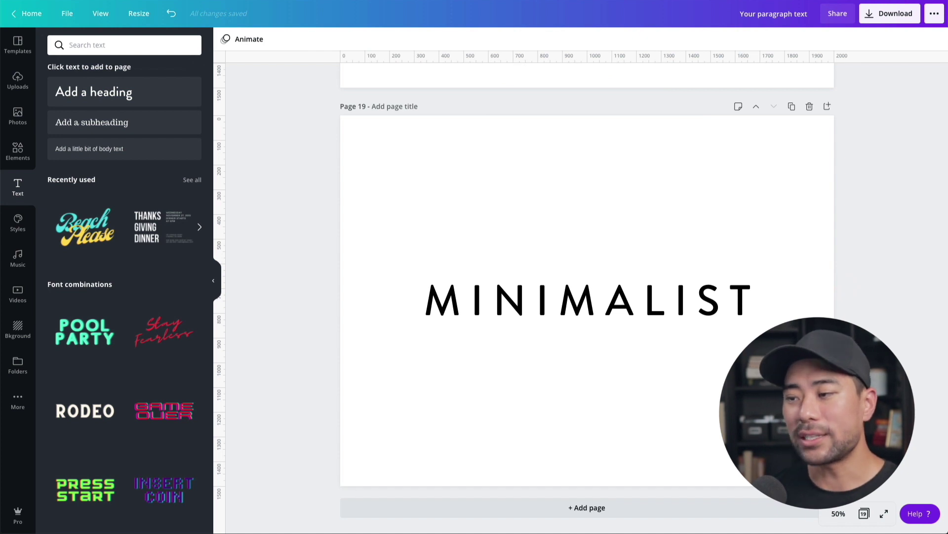